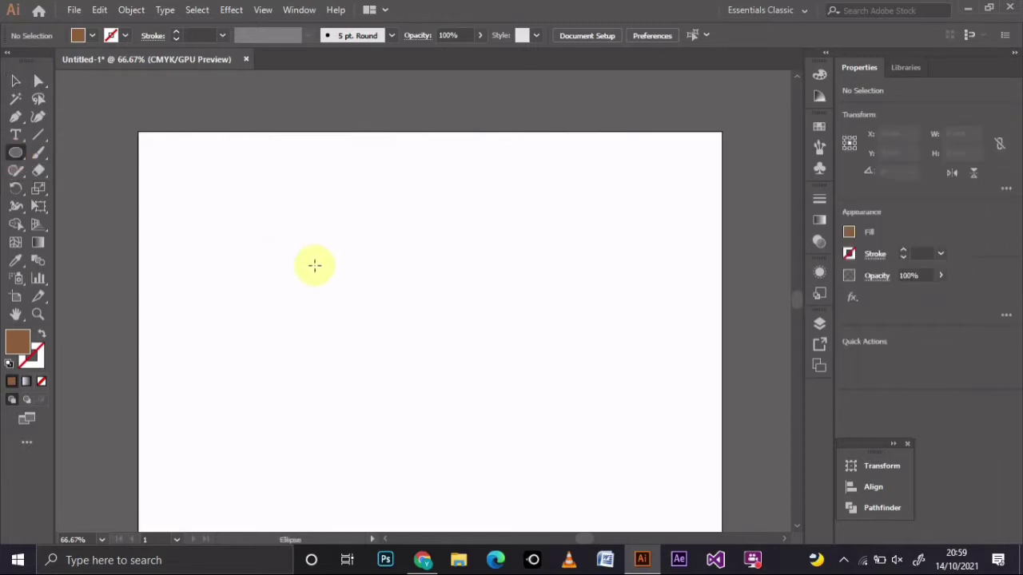
Draw a flat brown ellipse about 111 × 21 mm on the artboard and paste a copy of it in place
{"action": "left_click_drag", "start_coordinate": [314, 265], "coordinate": [533, 306]}
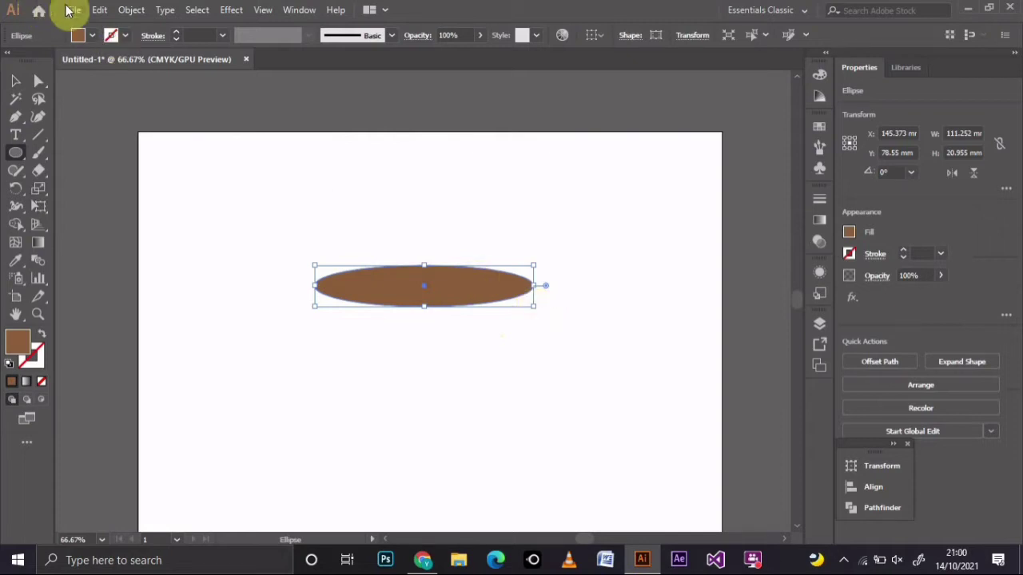
{"action": "left_click", "coordinate": [16, 80]}
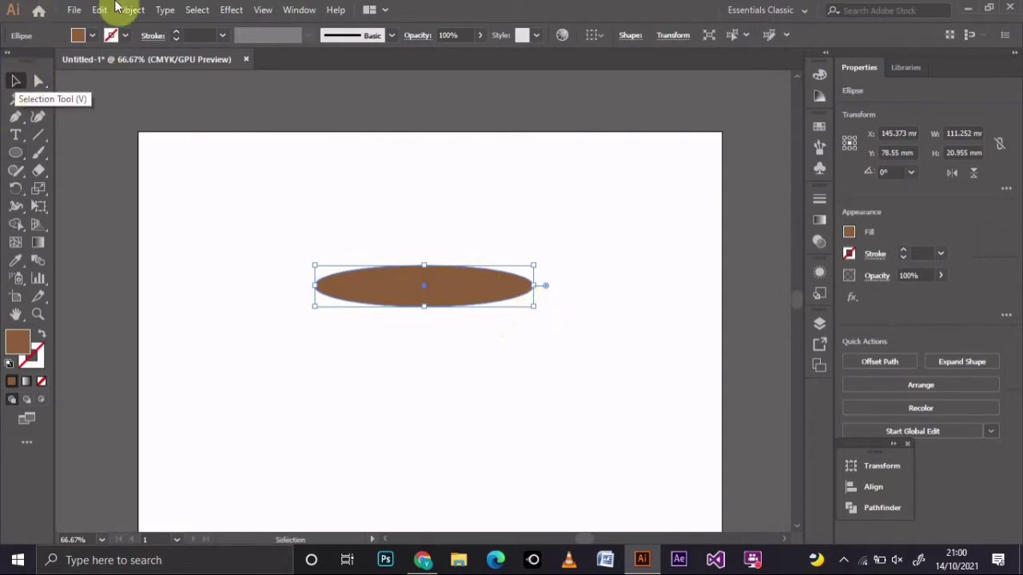
{"action": "left_click", "coordinate": [99, 11]}
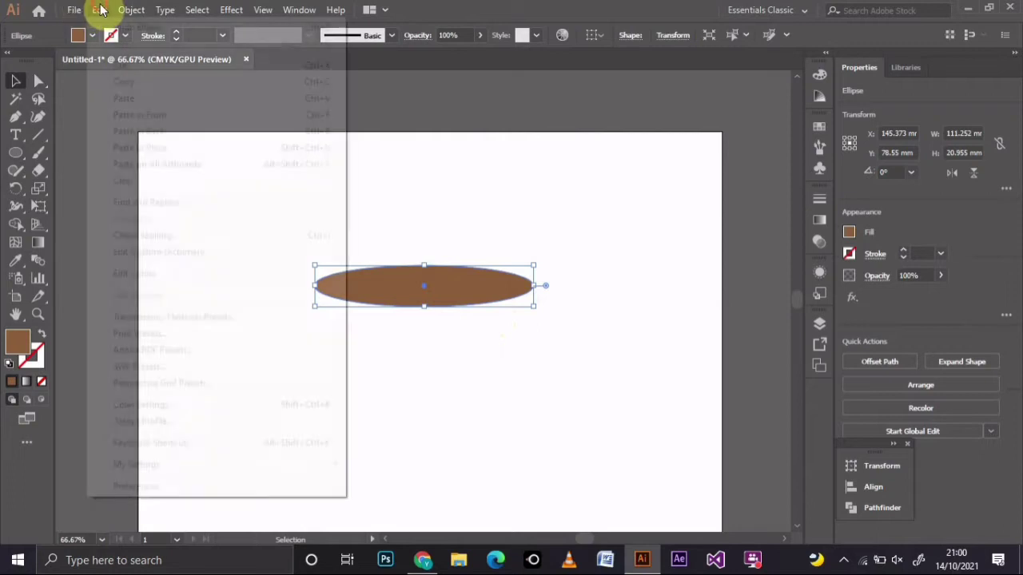
{"action": "left_click", "coordinate": [129, 84]}
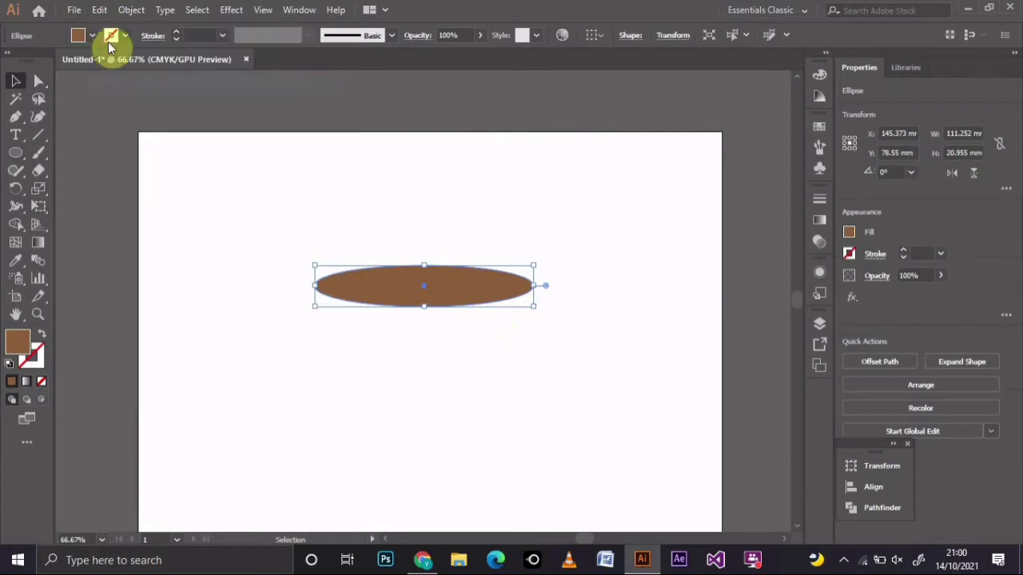
{"action": "left_click", "coordinate": [97, 11]}
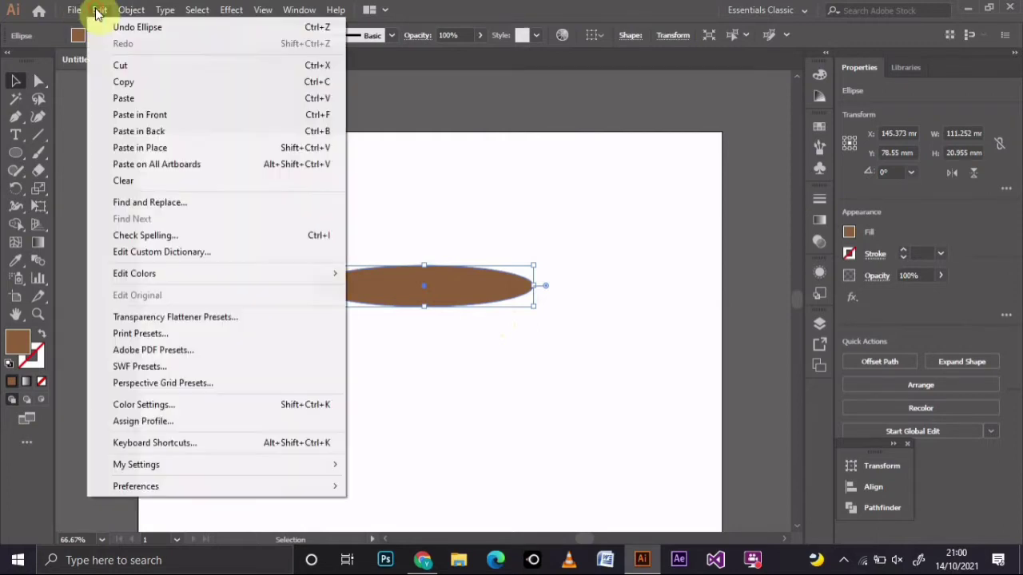
{"action": "left_click", "coordinate": [135, 150]}
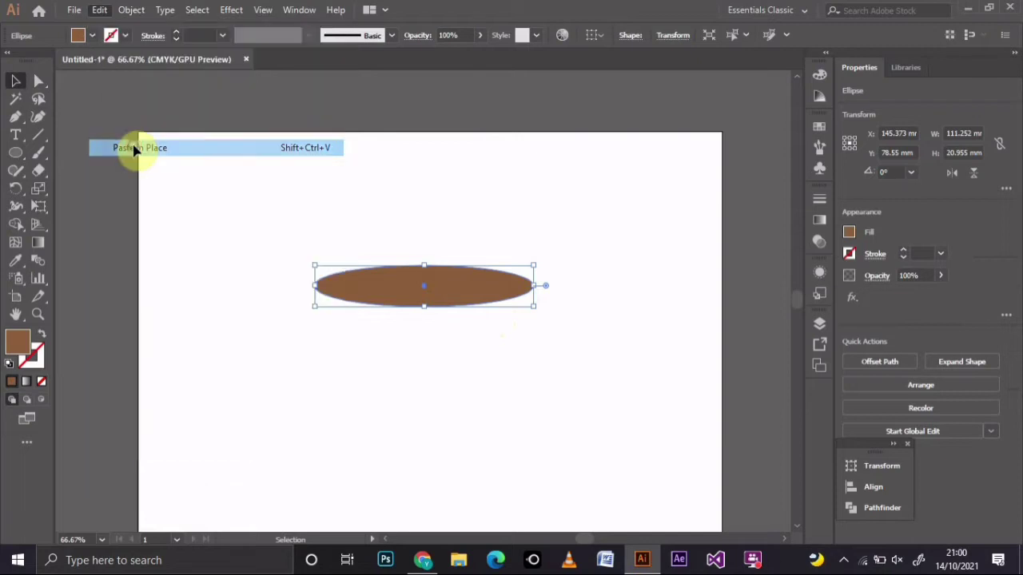
Shrink the ellipse copy to about 95 × 18 mm and offset it slightly below the original's centre
{"action": "mouse_move", "coordinate": [402, 278]}
{"action": "left_mouse_down"}
{"action": "mouse_move", "coordinate": [410, 294]}
{"action": "mouse_move", "coordinate": [411, 272]}
{"action": "left_mouse_up"}
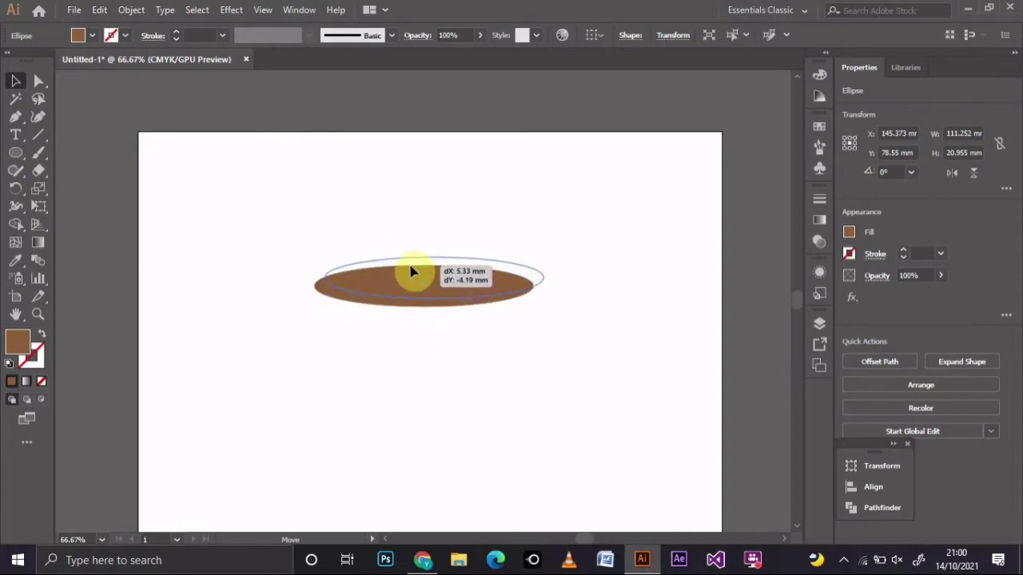
{"action": "left_click_drag", "start_coordinate": [411, 272], "coordinate": [423, 286]}
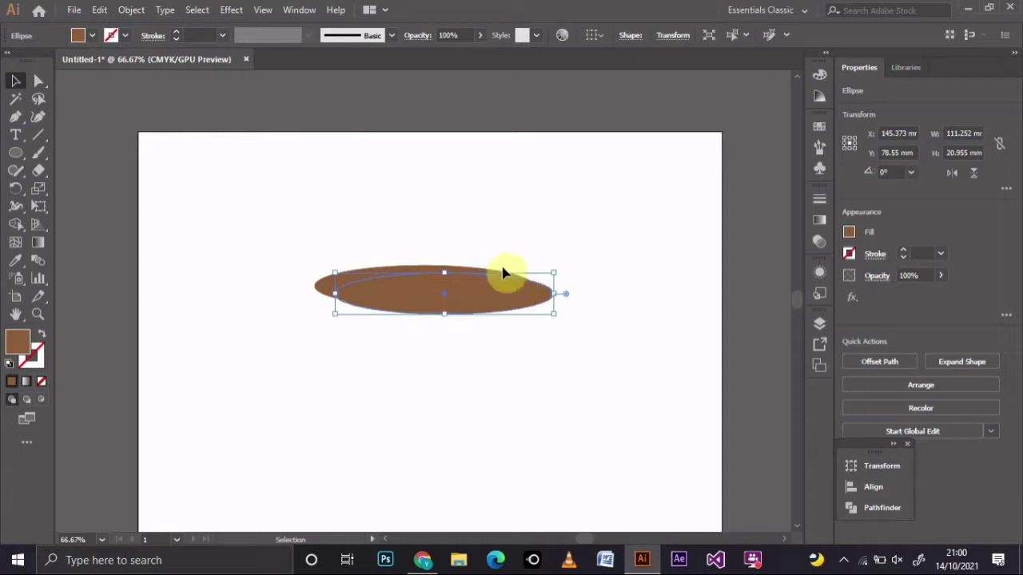
{"action": "left_click_drag", "start_coordinate": [554, 274], "coordinate": [550, 281]}
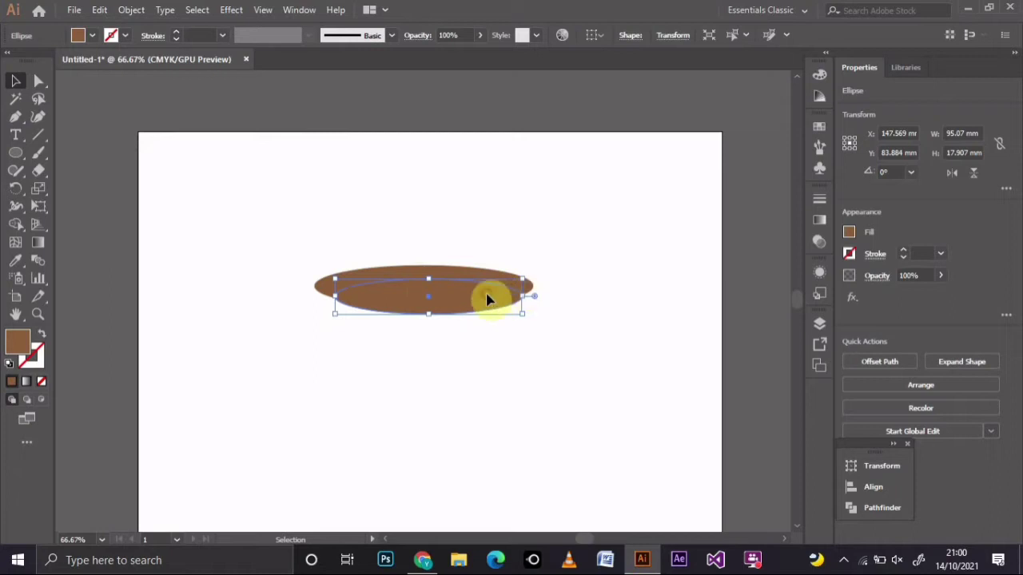
{"action": "left_click_drag", "start_coordinate": [489, 299], "coordinate": [491, 292]}
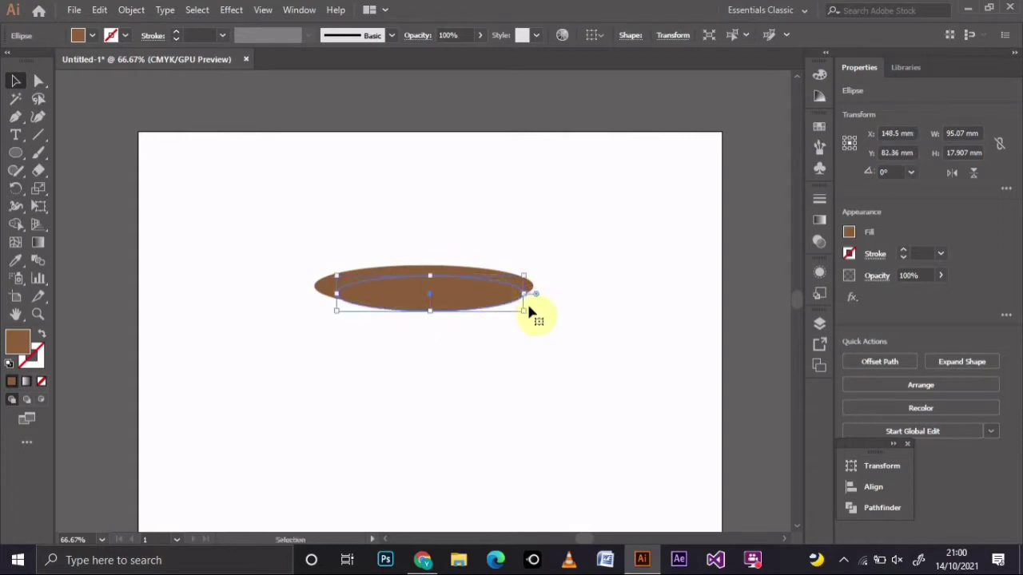
Subtract the smaller front ellipse from the larger one with Minus Front, leaving a curved band
{"action": "left_click_drag", "start_coordinate": [539, 228], "coordinate": [468, 370]}
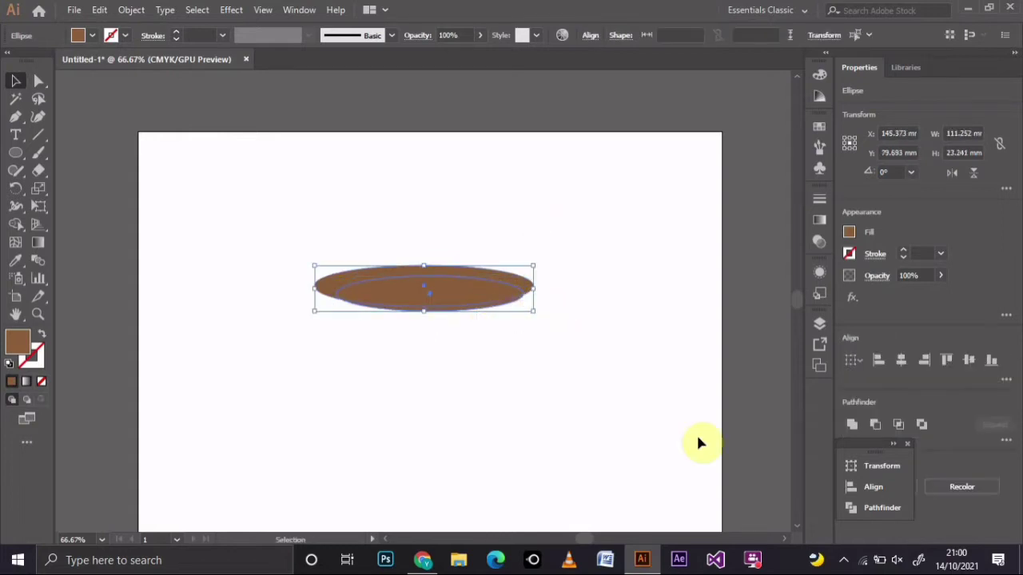
{"action": "left_click", "coordinate": [867, 507]}
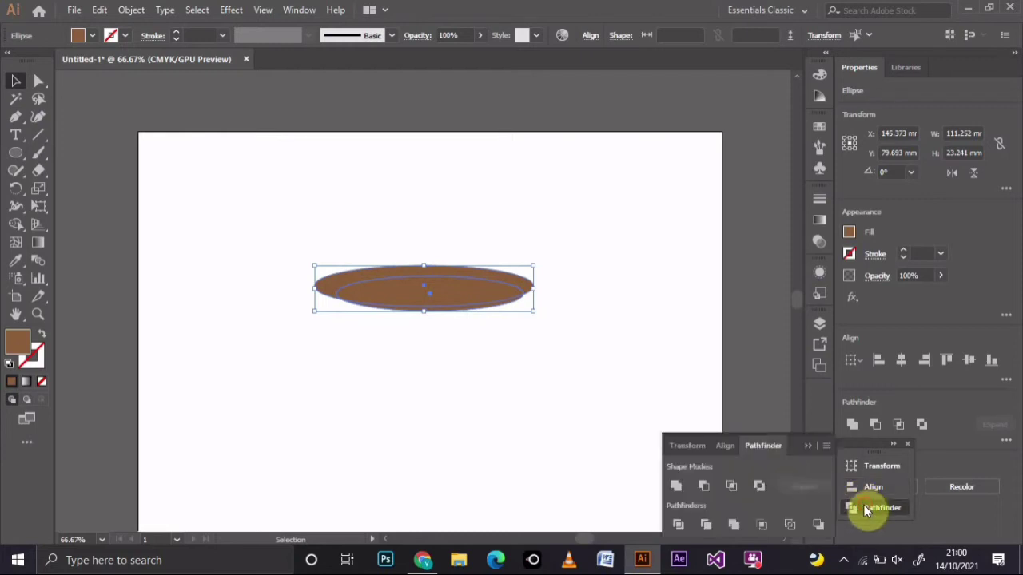
{"action": "left_click", "coordinate": [704, 485]}
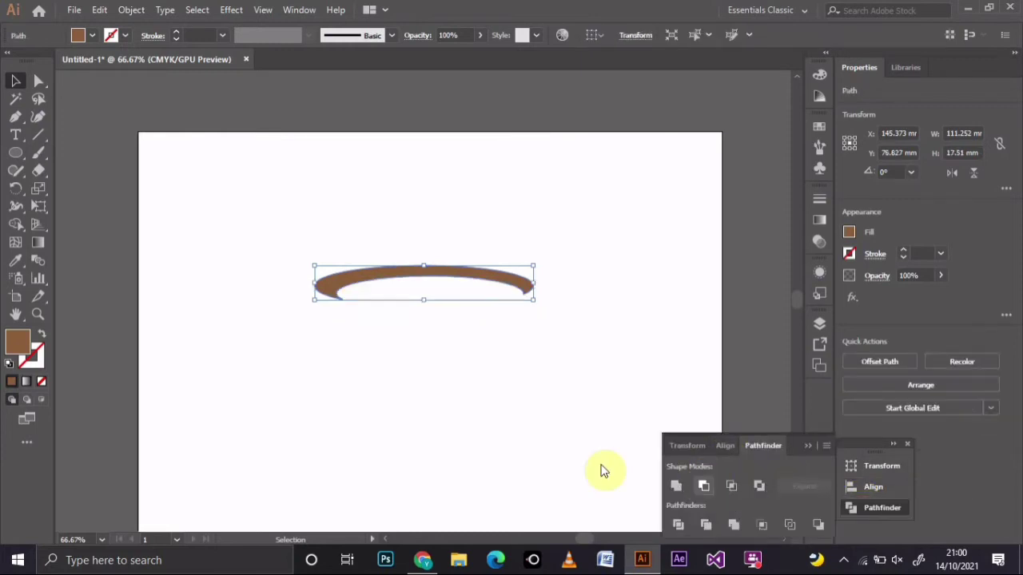
{"action": "left_click", "coordinate": [601, 399]}
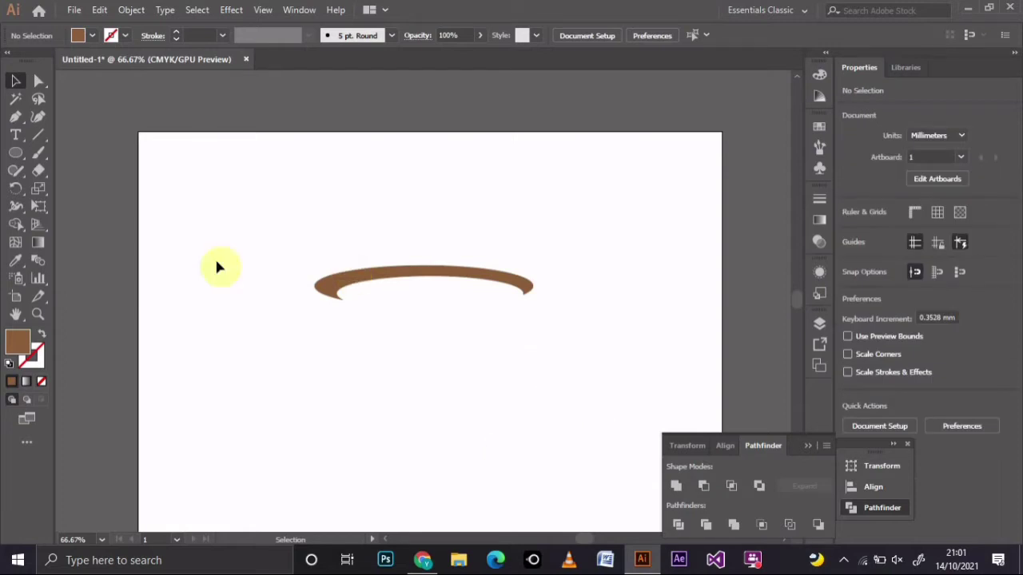
Draw a circle about 130 mm in diameter over the curved band and fill it with a muted grey-brown
{"action": "left_click", "coordinate": [16, 152]}
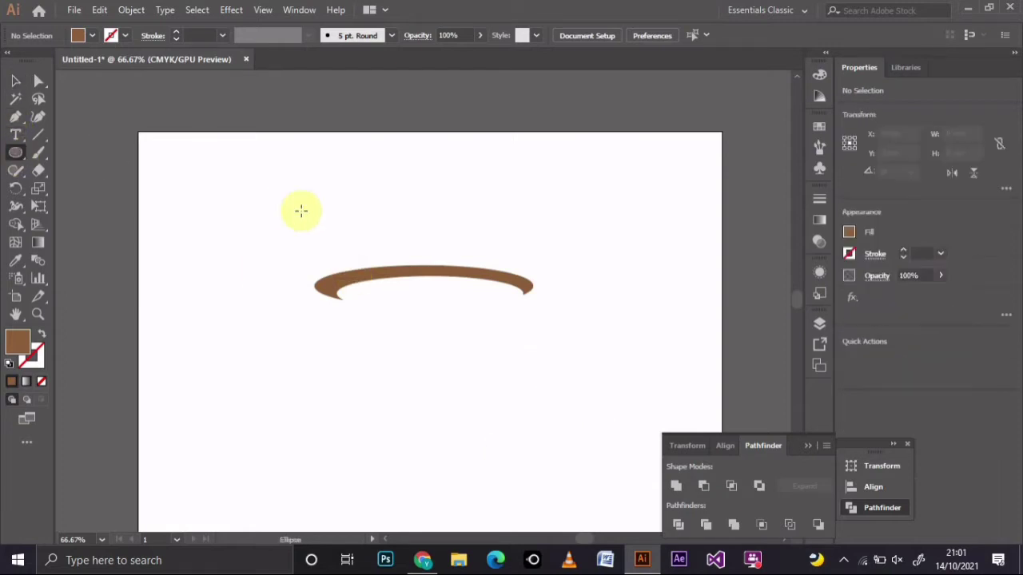
{"action": "left_click_drag", "start_coordinate": [294, 219], "coordinate": [547, 333]}
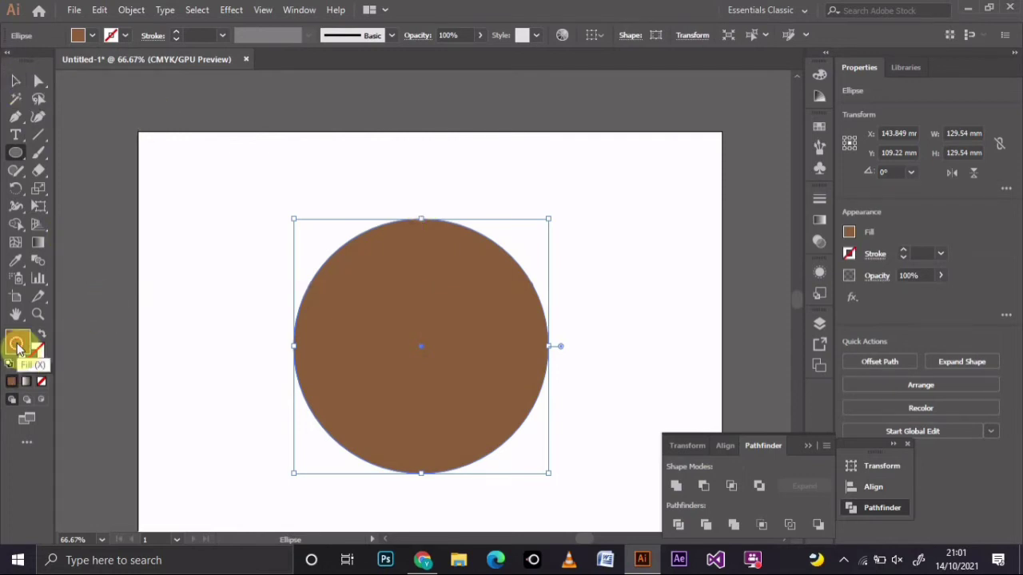
{"action": "double_click", "coordinate": [17, 345]}
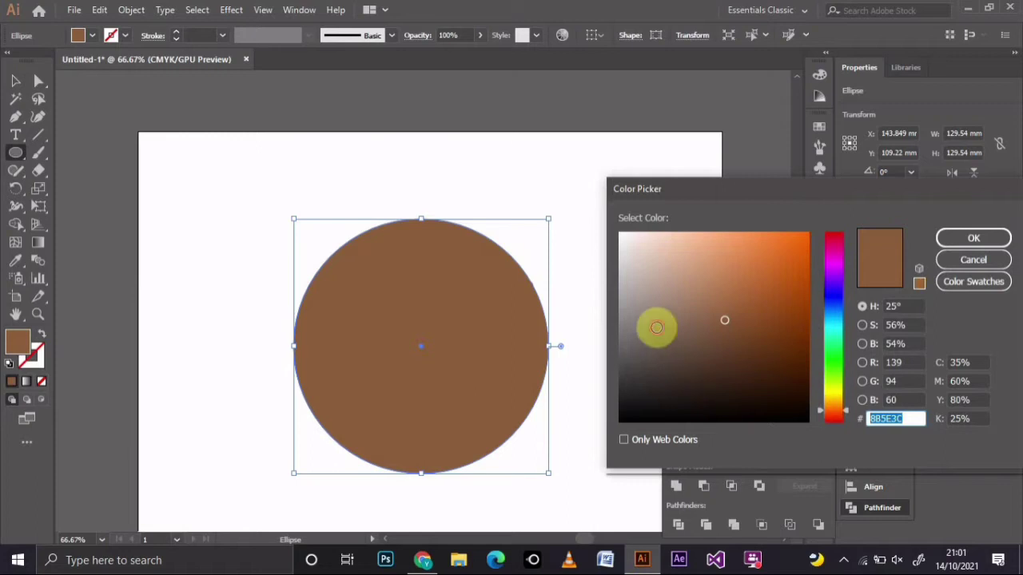
{"action": "left_click", "coordinate": [656, 328]}
{"action": "left_click", "coordinate": [972, 239]}
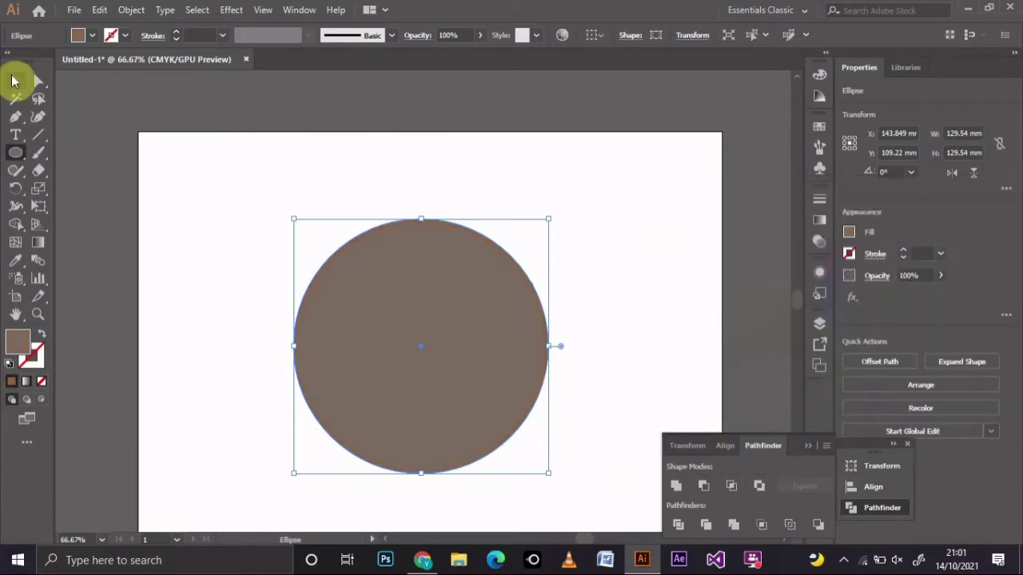
Send the grey-brown circle to the back, behind the curved band
{"action": "left_click", "coordinate": [14, 81]}
{"action": "right_click", "coordinate": [404, 343]}
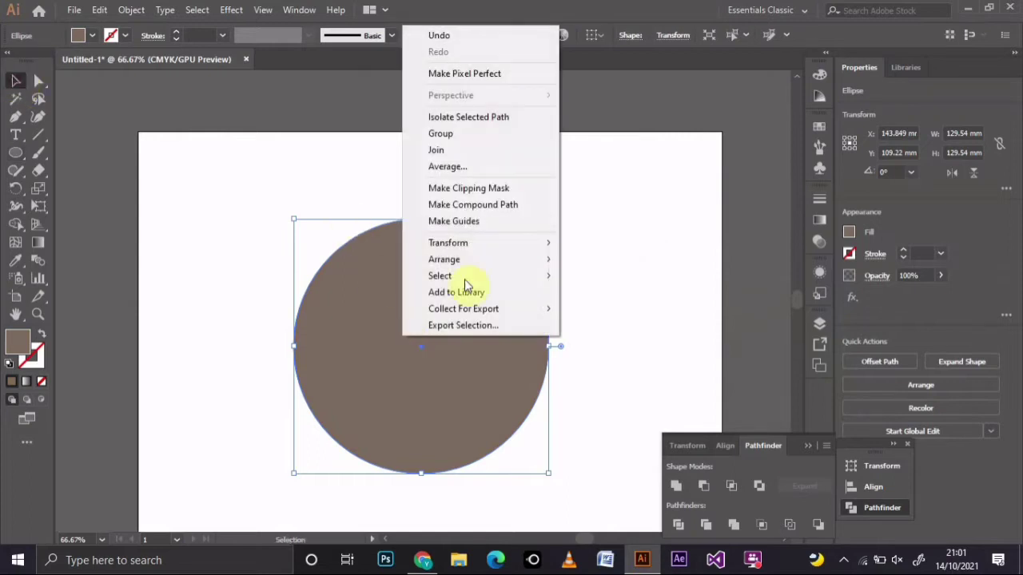
{"action": "mouse_move", "coordinate": [488, 259]}
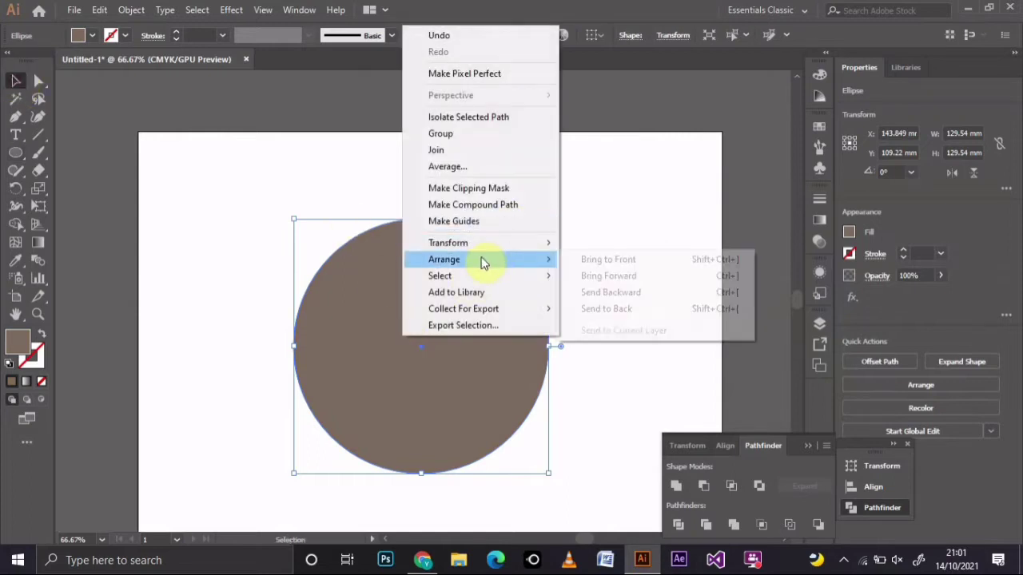
{"action": "left_click", "coordinate": [607, 311]}
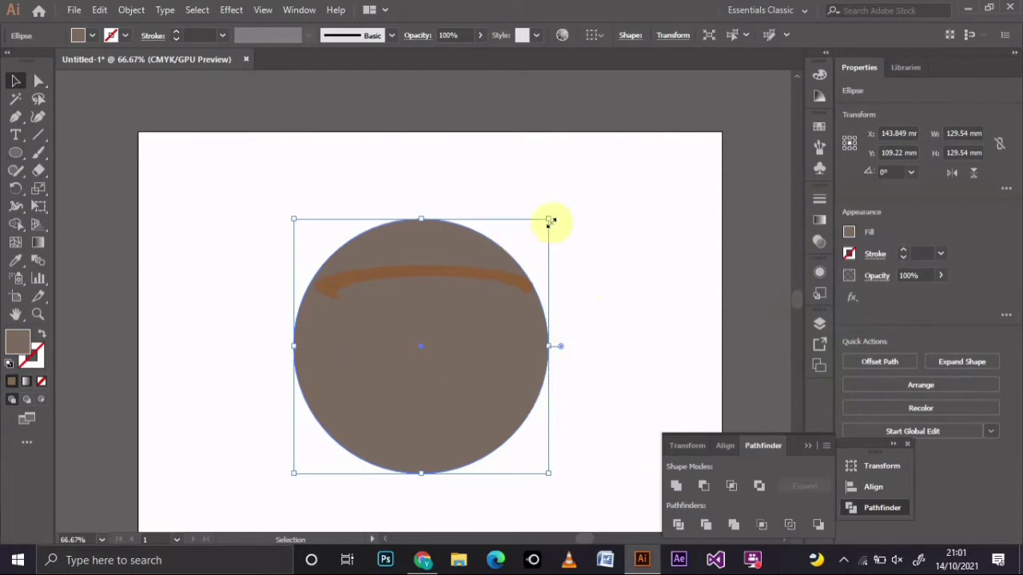
Scale the circle down to about 113 mm and move it so the band spans its middle
{"action": "left_click_drag", "start_coordinate": [547, 218], "coordinate": [544, 234]}
{"action": "left_click_drag", "start_coordinate": [483, 310], "coordinate": [506, 283]}
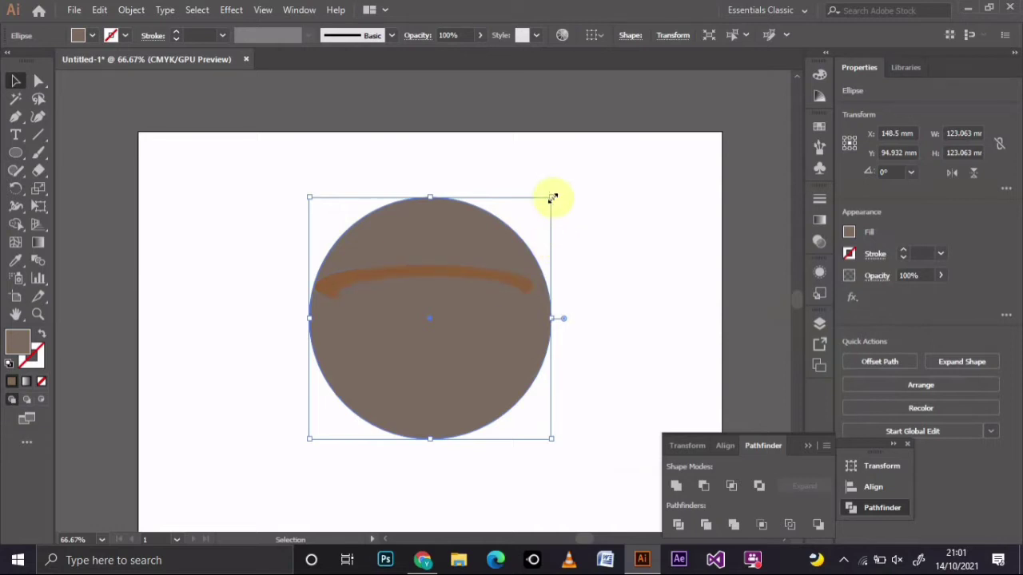
{"action": "left_click_drag", "start_coordinate": [552, 198], "coordinate": [540, 208]}
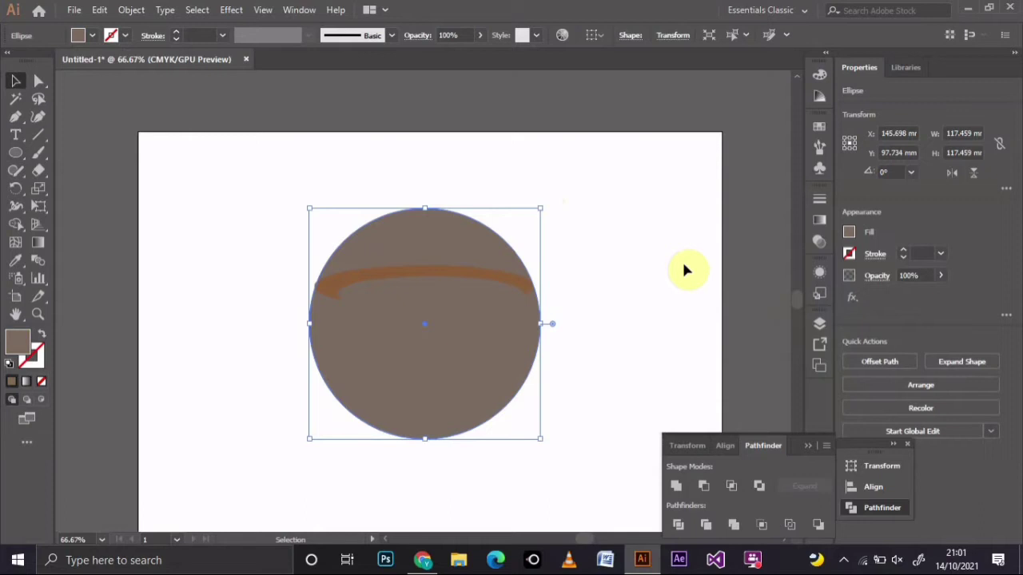
{"action": "left_click_drag", "start_coordinate": [493, 365], "coordinate": [491, 322]}
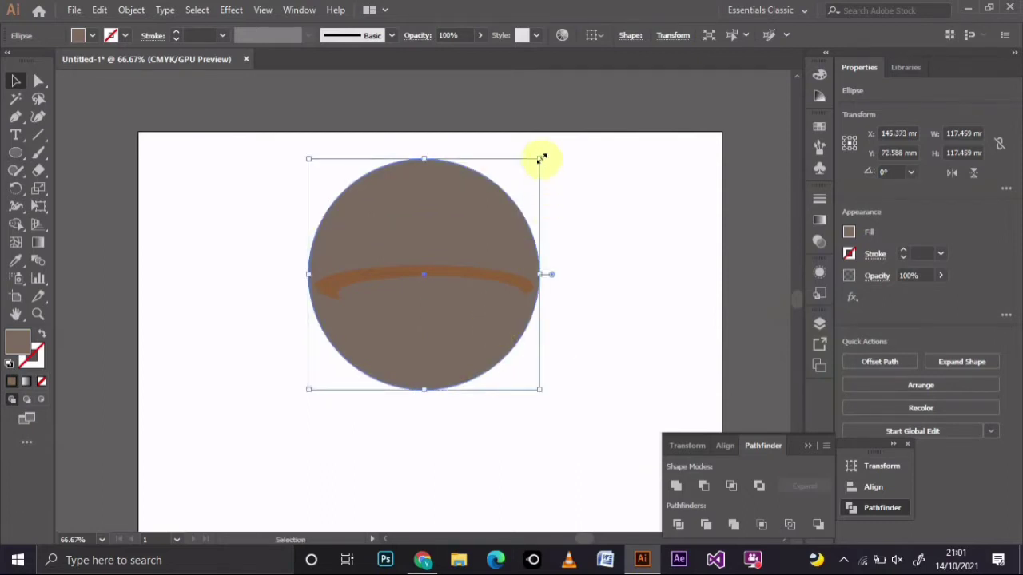
{"action": "left_click_drag", "start_coordinate": [540, 158], "coordinate": [534, 167]}
{"action": "left_click_drag", "start_coordinate": [503, 220], "coordinate": [504, 224]}
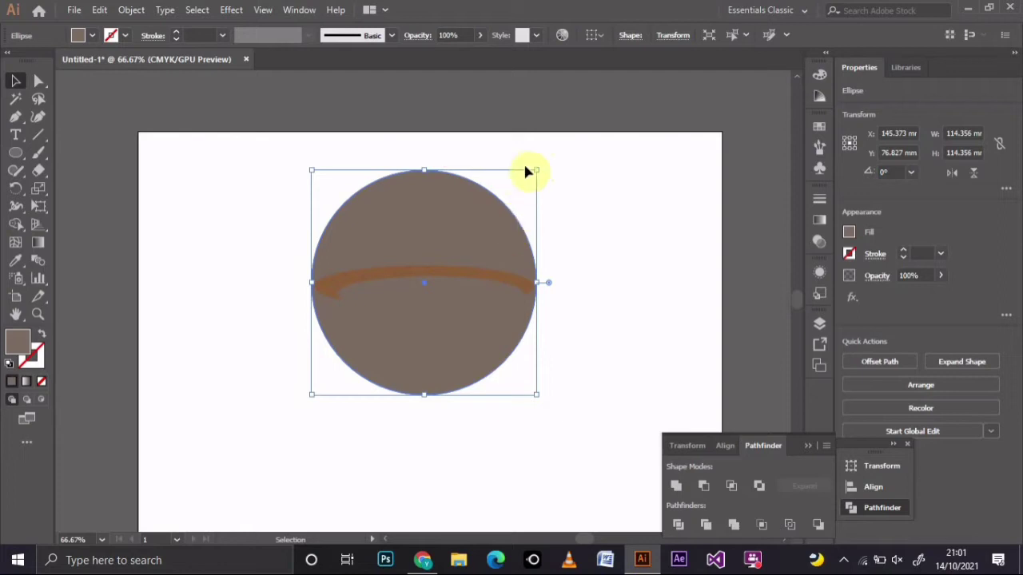
{"action": "left_click_drag", "start_coordinate": [535, 169], "coordinate": [531, 173]}
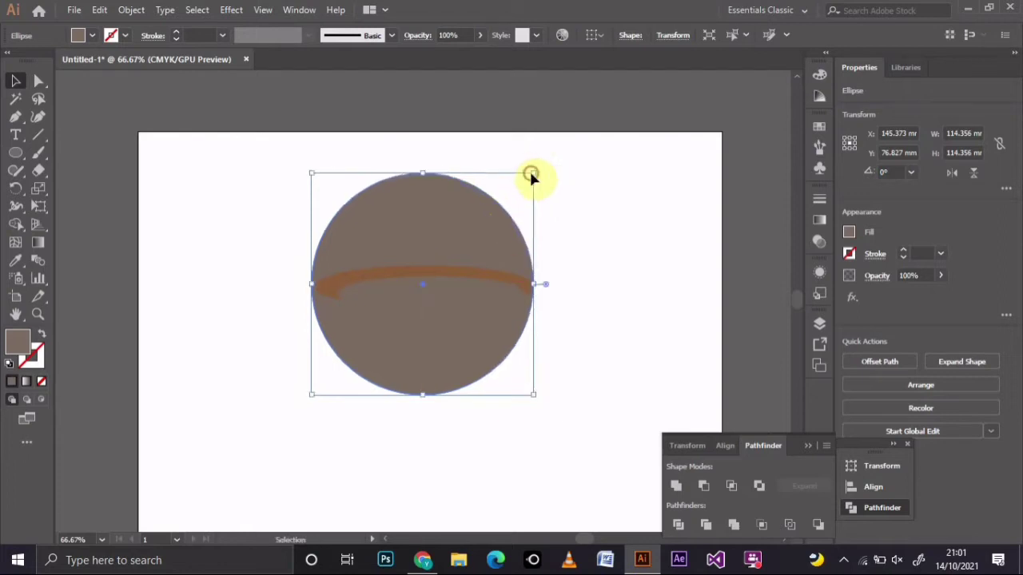
{"action": "left_click_drag", "start_coordinate": [503, 214], "coordinate": [498, 224]}
{"action": "left_click", "coordinate": [600, 247]}
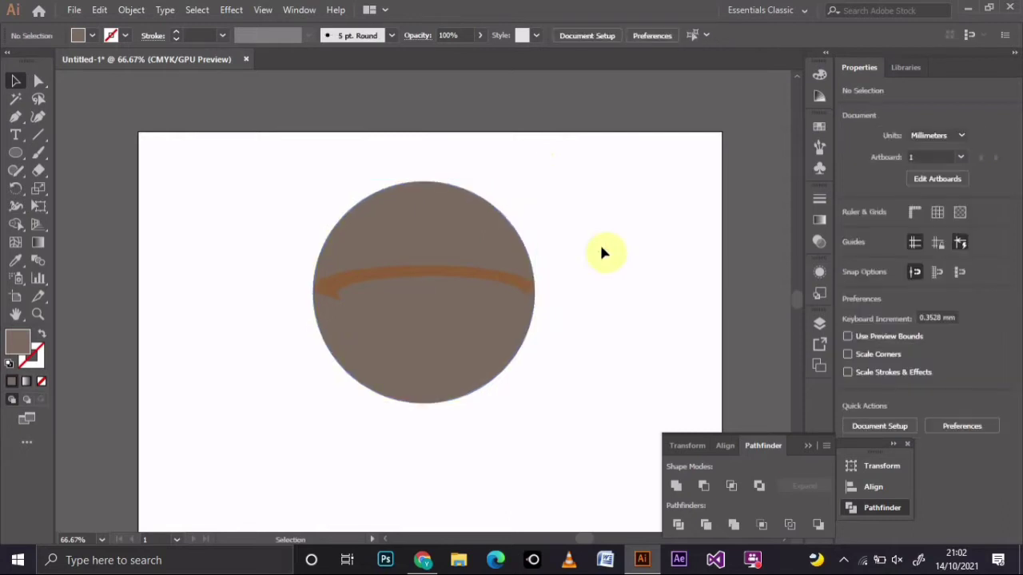
Reduce the circle to about 112 mm and nudge it slightly right to match the band's ends
{"action": "left_click", "coordinate": [497, 260]}
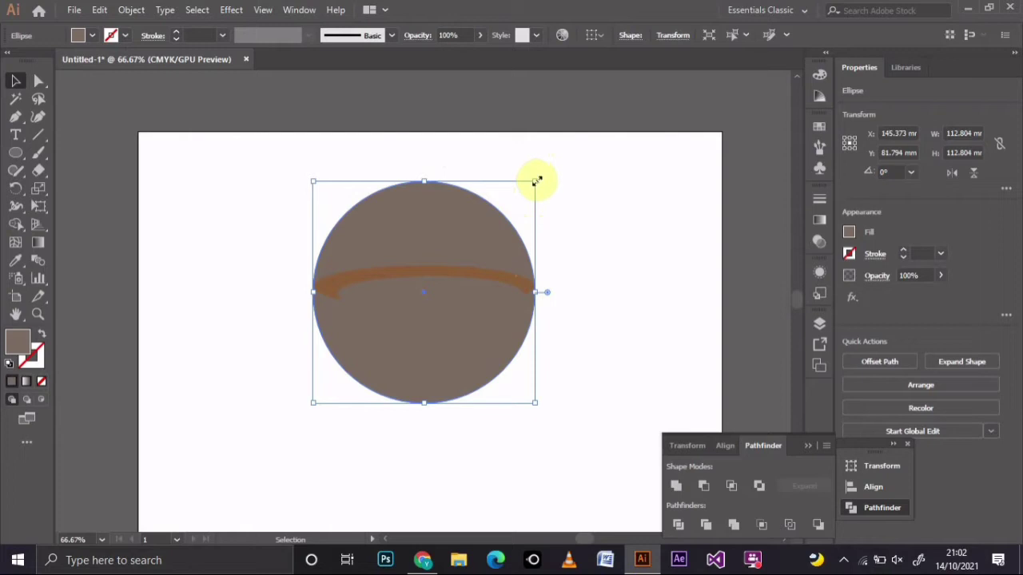
{"action": "left_click_drag", "start_coordinate": [535, 181], "coordinate": [532, 184]}
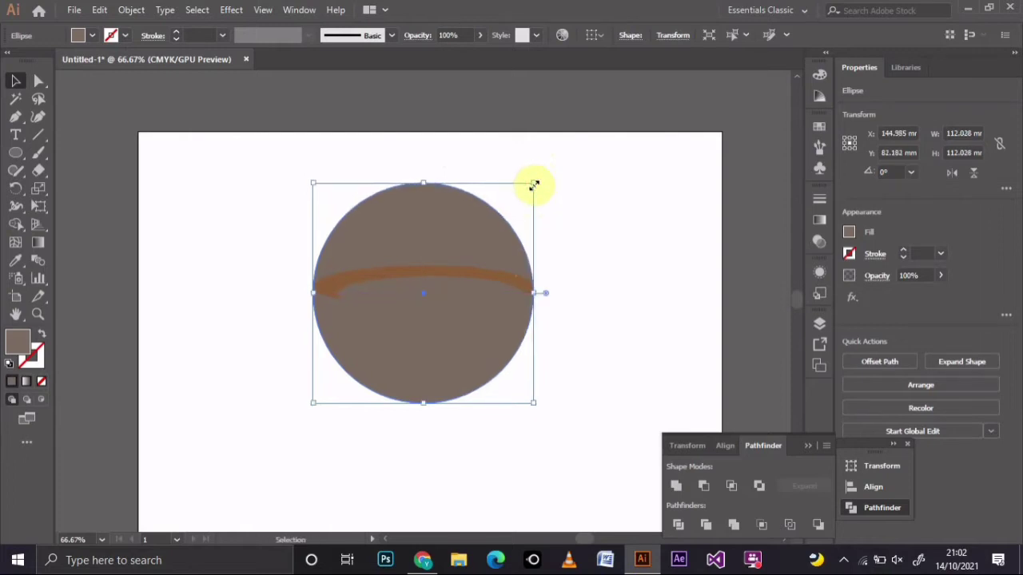
{"action": "key", "text": "Right"}
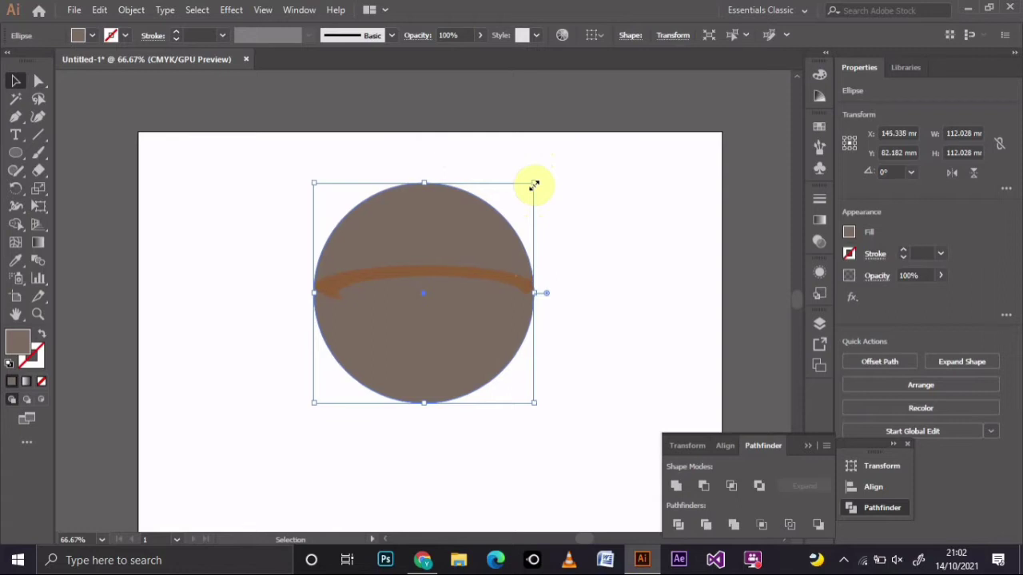
{"action": "left_click", "coordinate": [578, 280]}
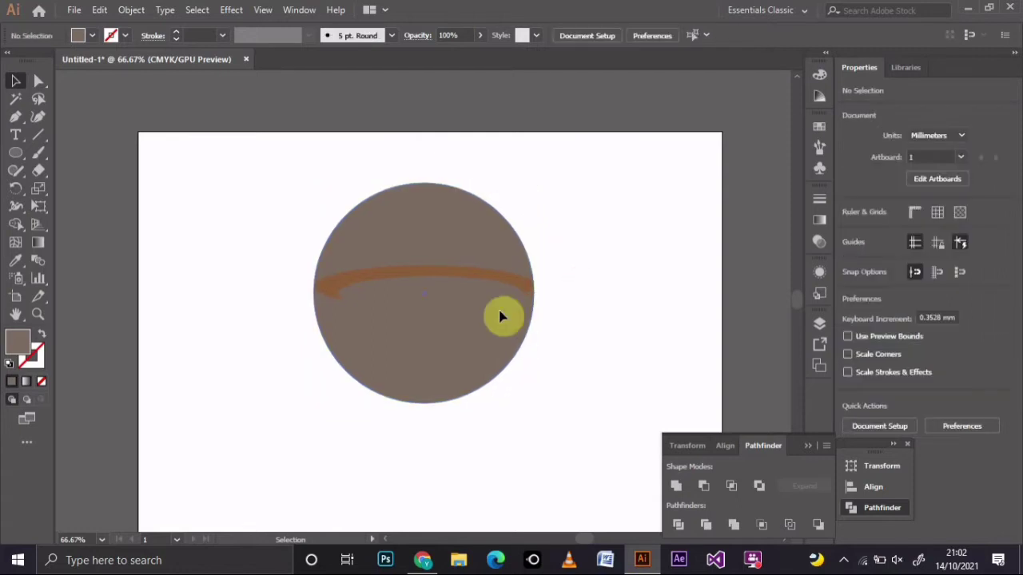
Nudge the circle up to about Y 76.2 mm so its widest part lines up with the band's ends
{"action": "left_click", "coordinate": [489, 335]}
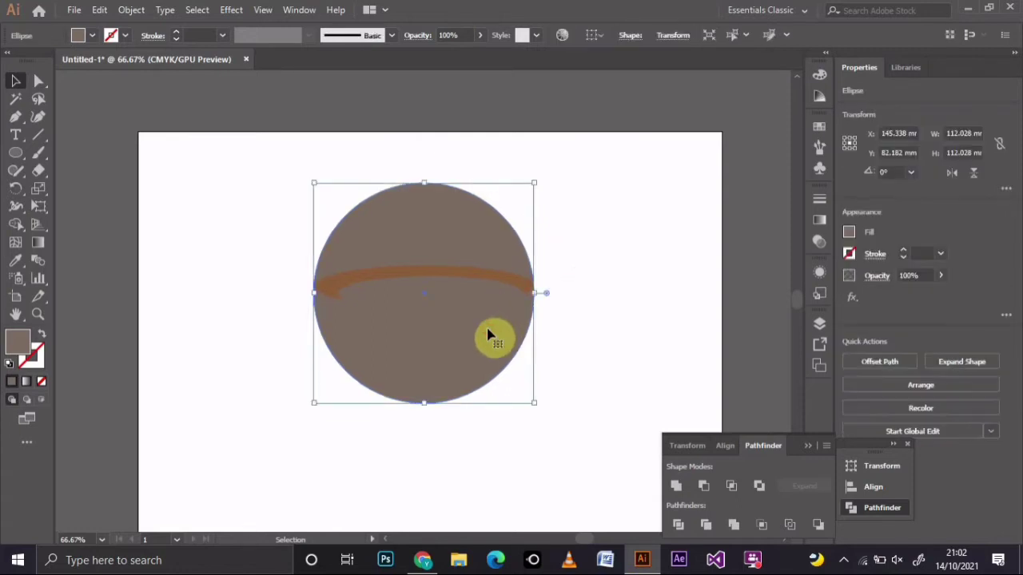
{"action": "key", "text": "Up"}
{"action": "key", "text": "Up"}
{"action": "key", "text": "Up"}
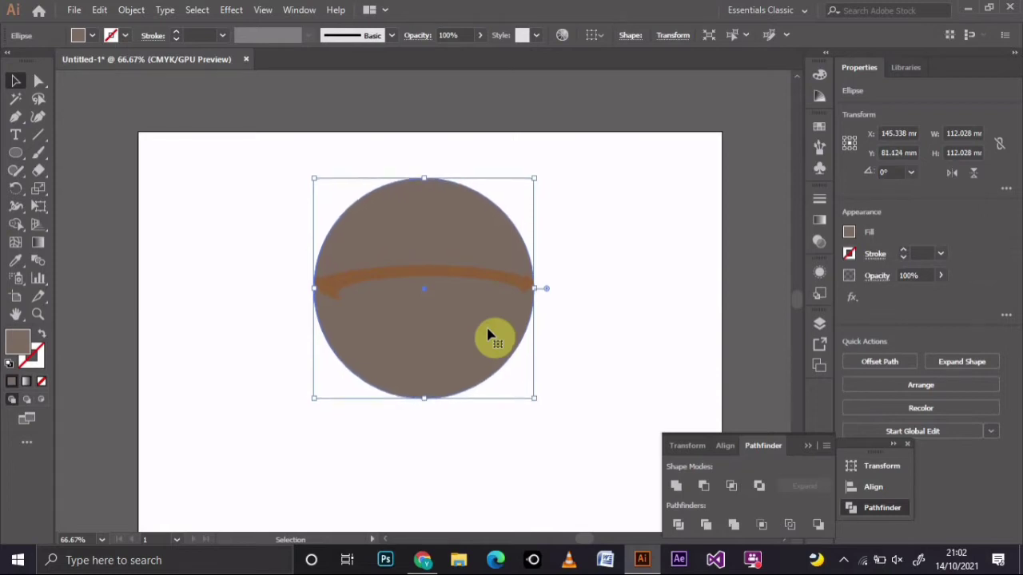
{"action": "key", "text": "Up"}
{"action": "key", "text": "Up"}
{"action": "key", "text": "Up"}
{"action": "key", "text": "Up"}
{"action": "key", "text": "Up"}
{"action": "key", "text": "Up"}
{"action": "key", "text": "Up"}
{"action": "key", "text": "Up"}
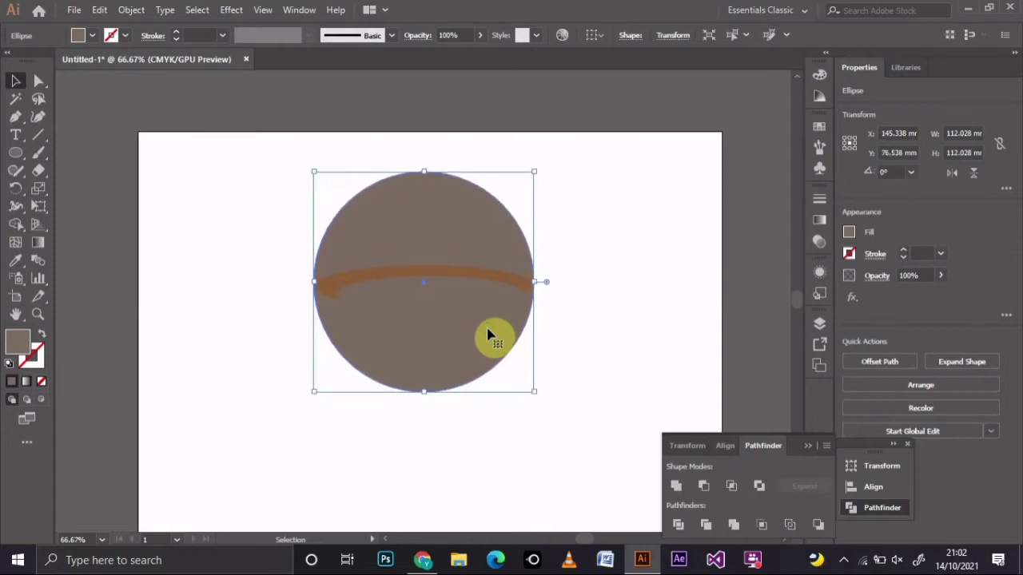
{"action": "key", "text": "Up"}
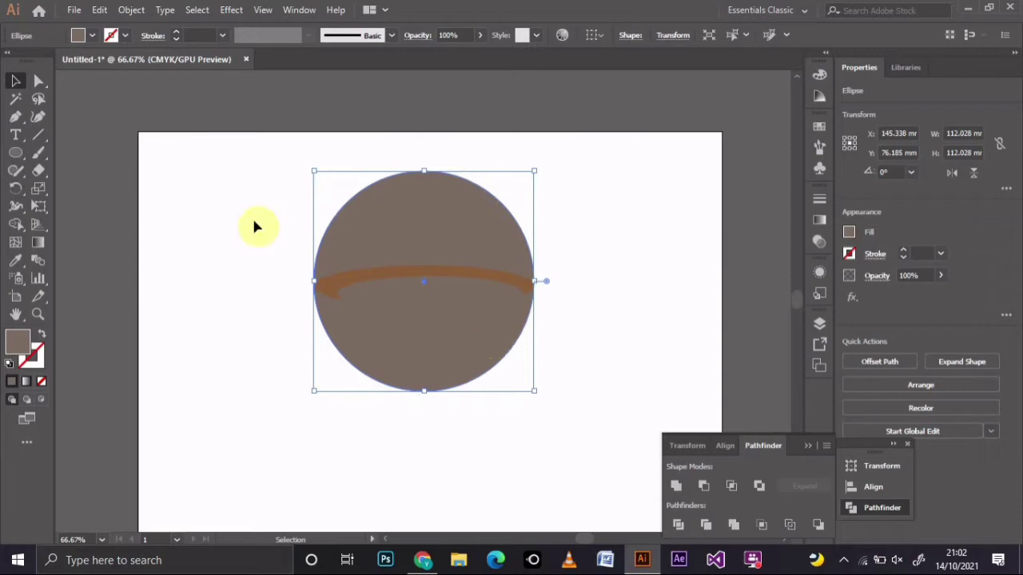
Copy the grey-brown circle and paste the duplicate in place on top of the original
{"action": "left_click", "coordinate": [393, 256]}
{"action": "left_click", "coordinate": [99, 10]}
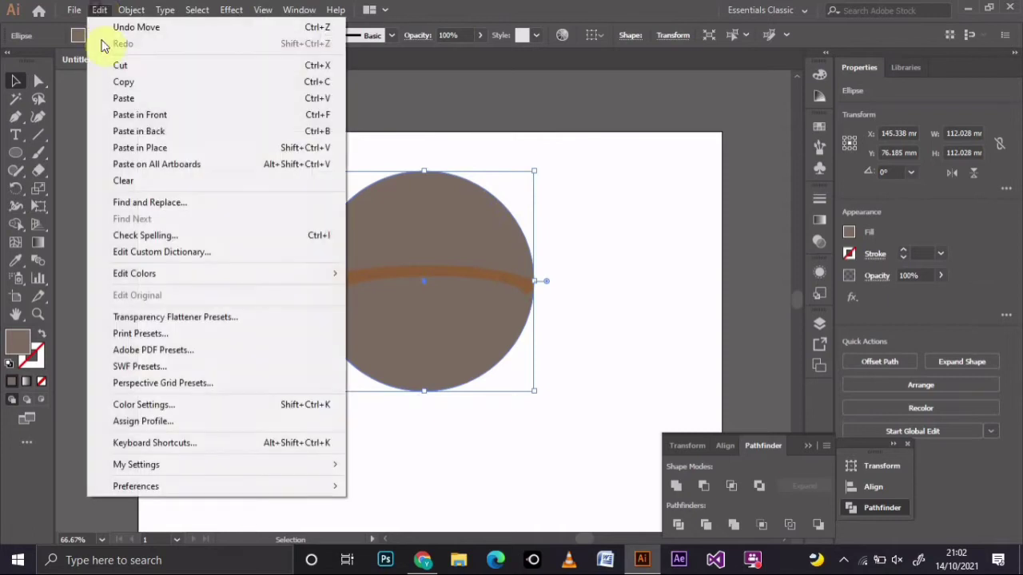
{"action": "left_click", "coordinate": [127, 83]}
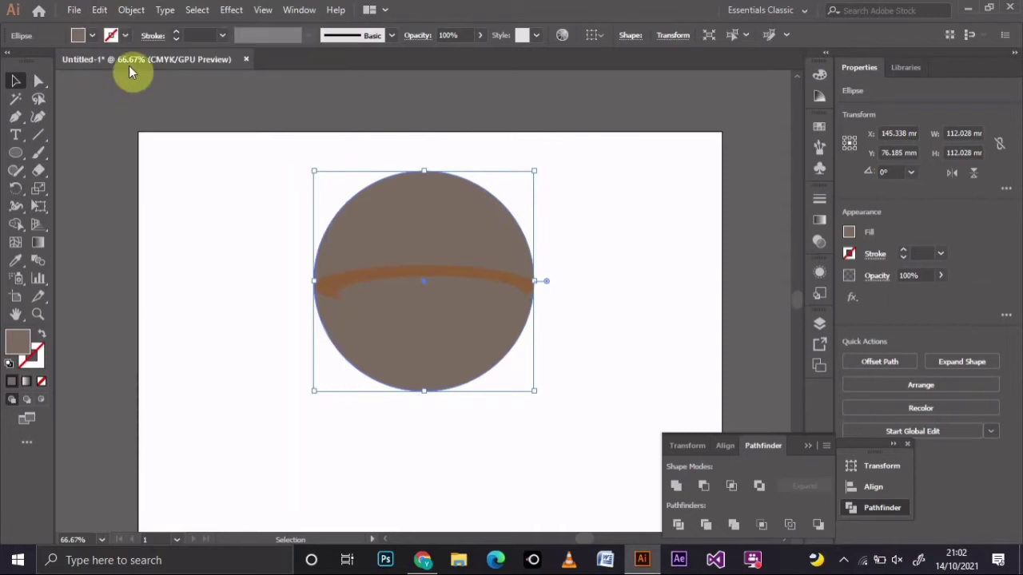
{"action": "left_click", "coordinate": [102, 11]}
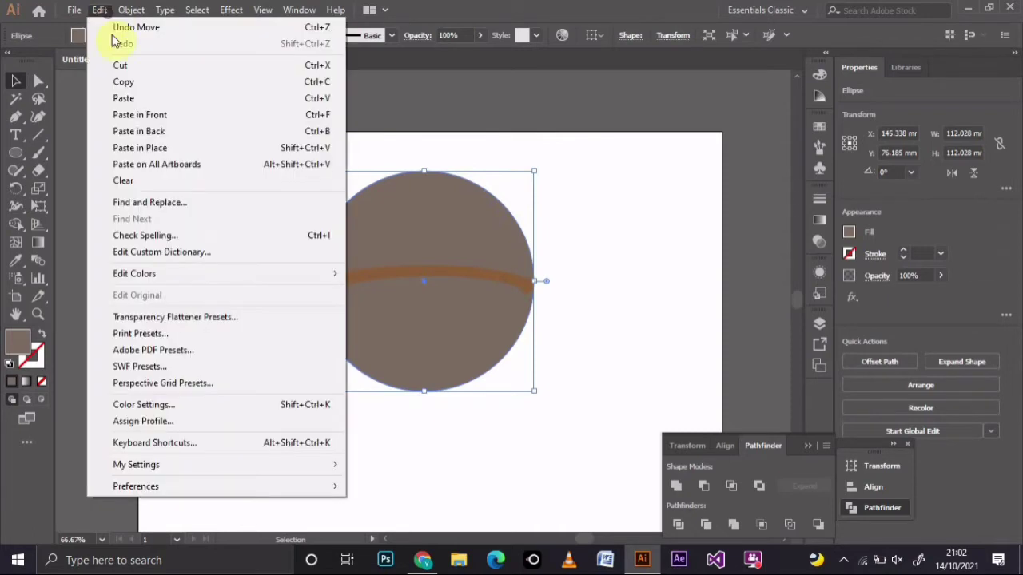
{"action": "left_click", "coordinate": [140, 149]}
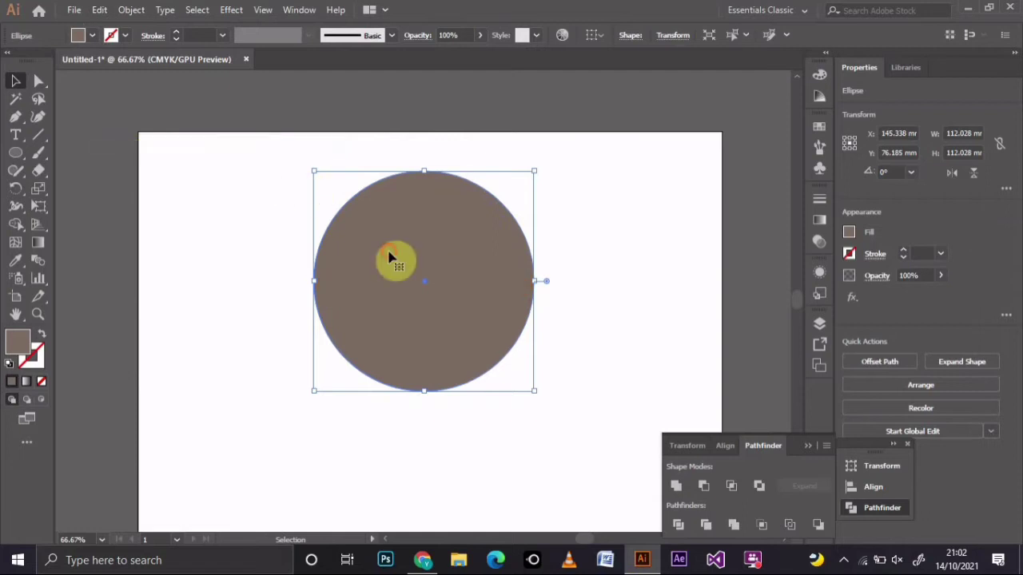
Offset the duplicate circle right and up to about X 153 mm, Y 66.5 mm
{"action": "left_click_drag", "start_coordinate": [389, 258], "coordinate": [406, 260]}
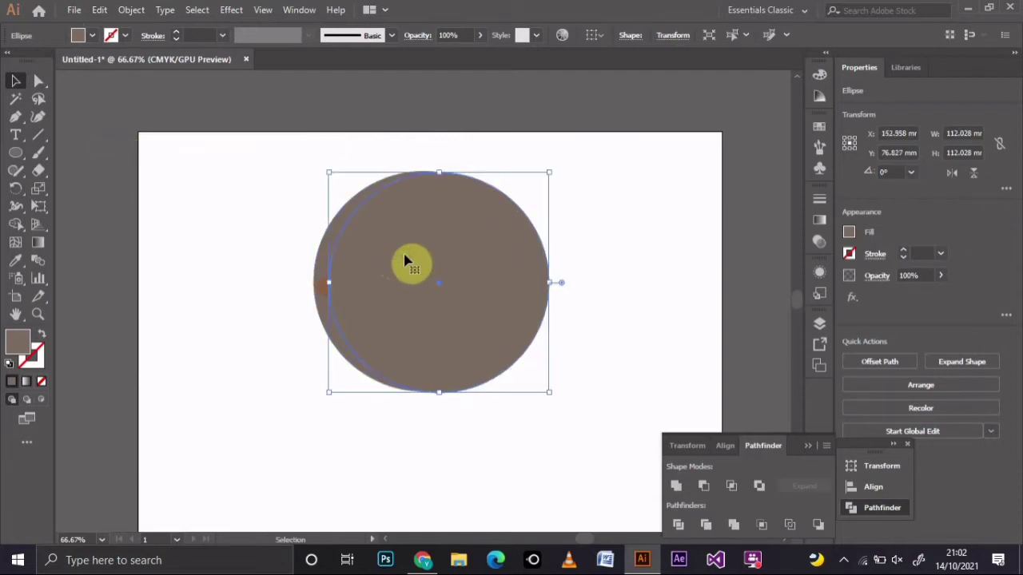
{"action": "right_click", "coordinate": [406, 261]}
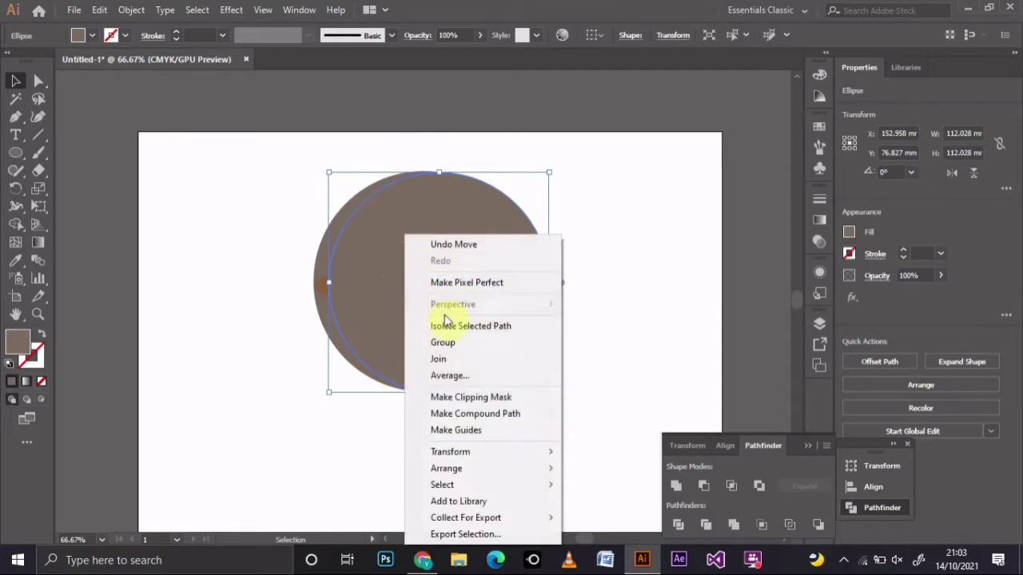
{"action": "left_click", "coordinate": [589, 299]}
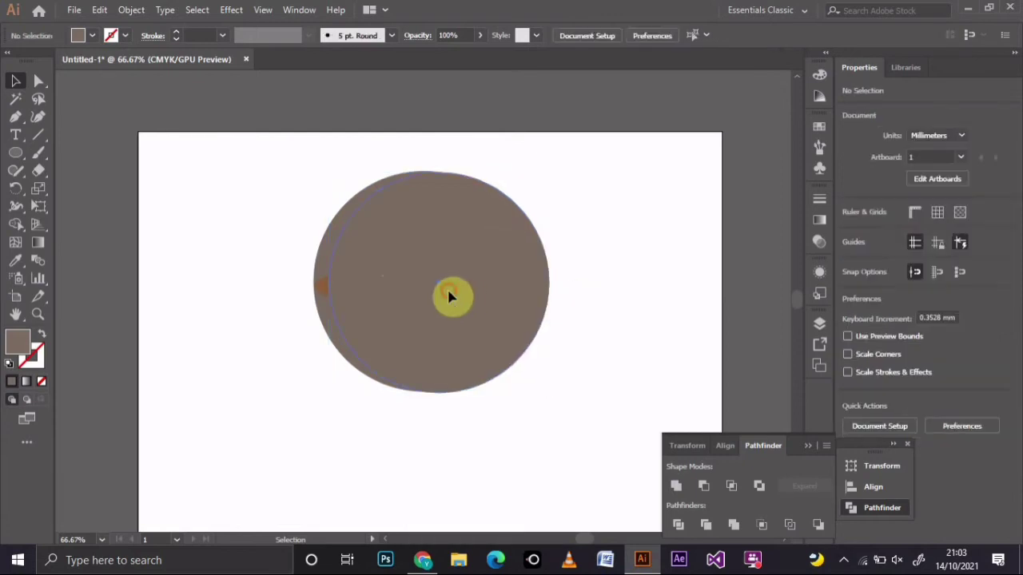
{"action": "left_click_drag", "start_coordinate": [448, 297], "coordinate": [448, 275]}
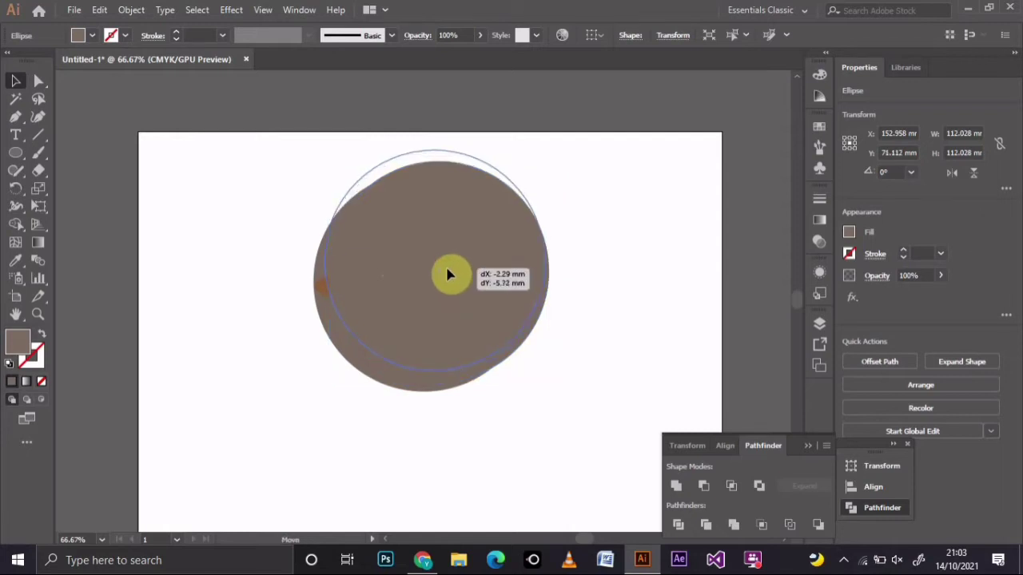
{"action": "left_click_drag", "start_coordinate": [448, 275], "coordinate": [453, 277]}
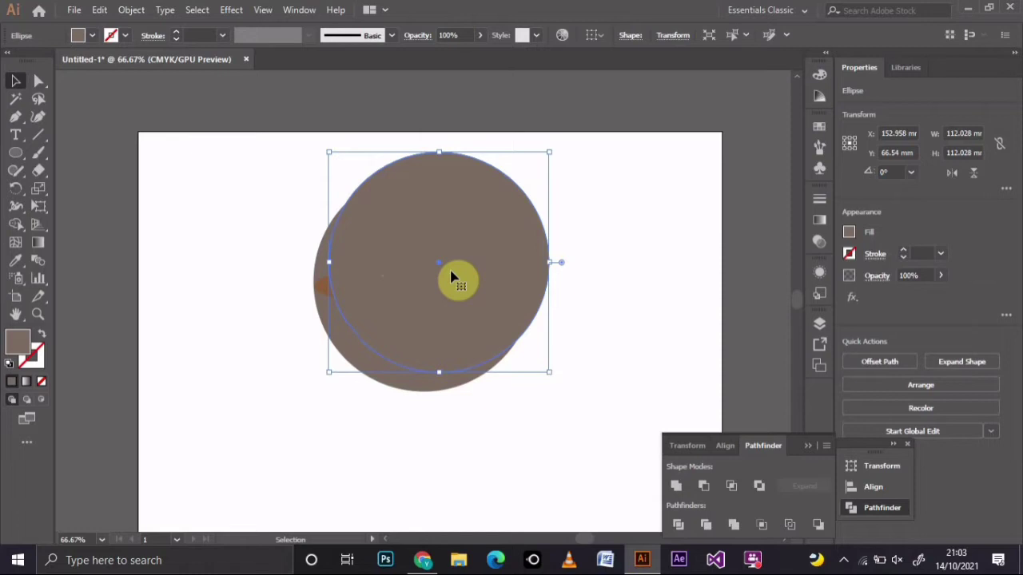
Send the offset duplicate circle to the back of the stacking order
{"action": "right_click", "coordinate": [450, 272]}
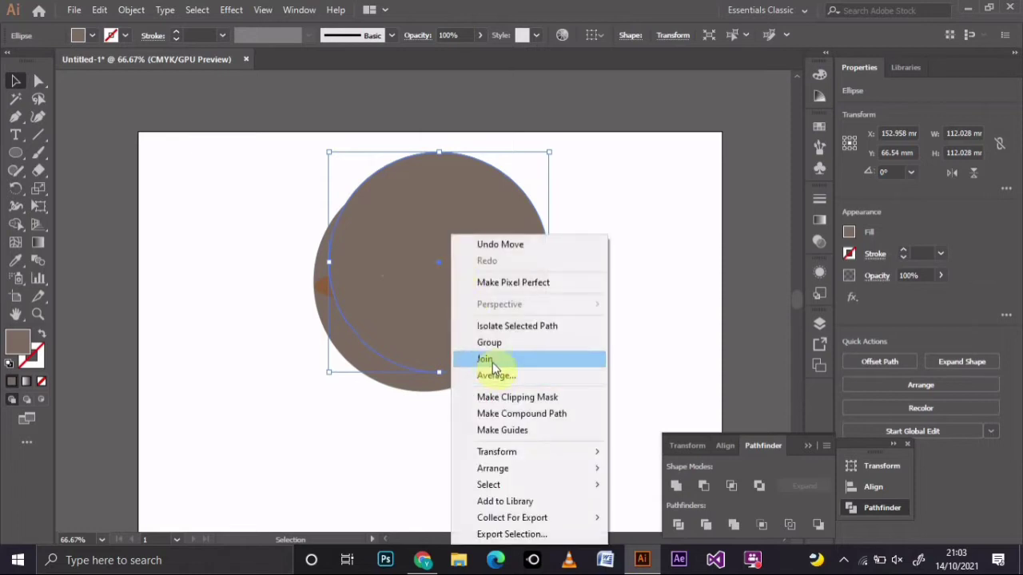
{"action": "mouse_move", "coordinate": [490, 471]}
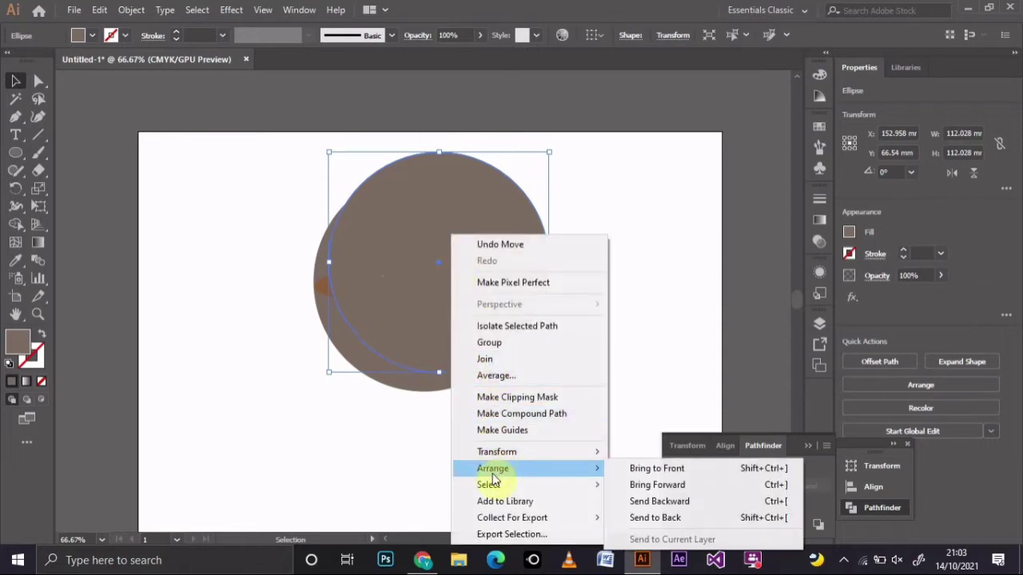
{"action": "left_click", "coordinate": [644, 520]}
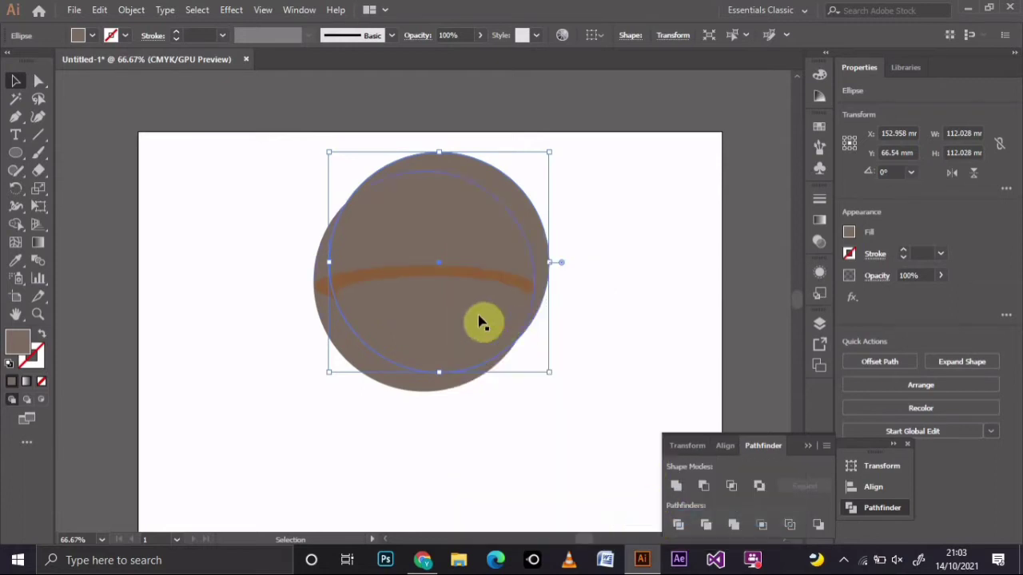
Move the original circle down to about Y 79.6 mm, keeping its sides level with the band's ends
{"action": "left_click_drag", "start_coordinate": [479, 322], "coordinate": [481, 331]}
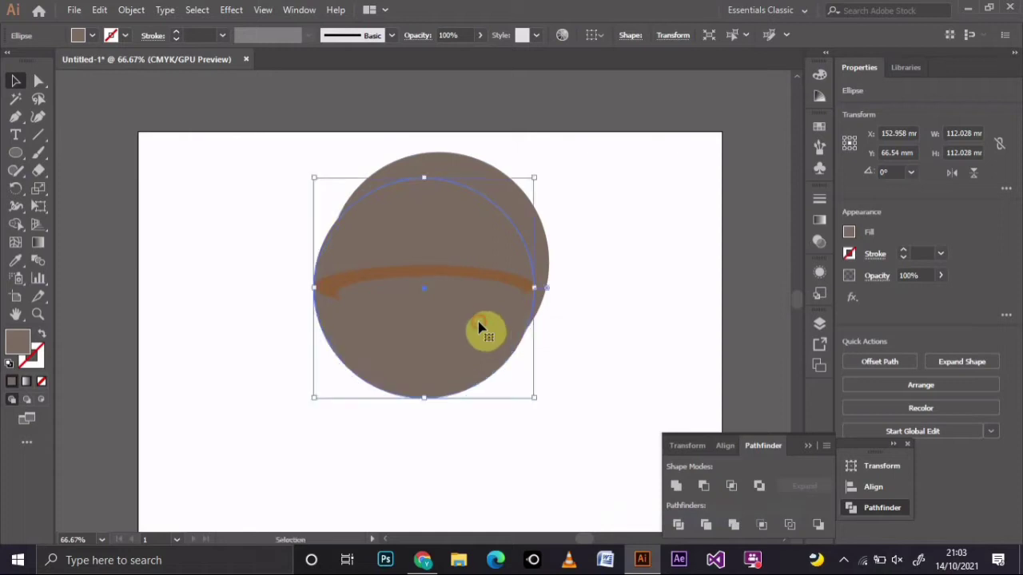
{"action": "left_click", "coordinate": [545, 255]}
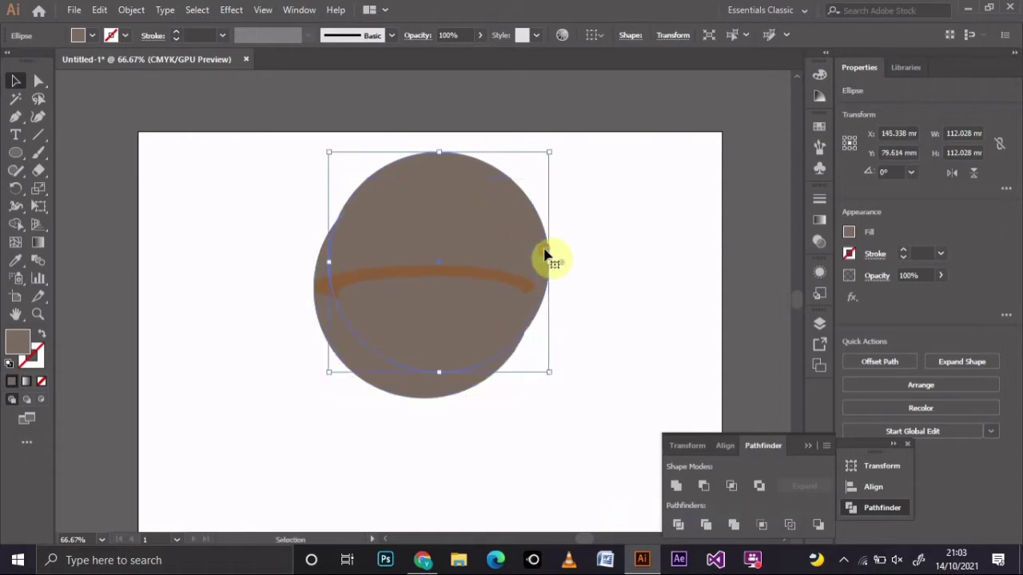
{"action": "left_click", "coordinate": [502, 279]}
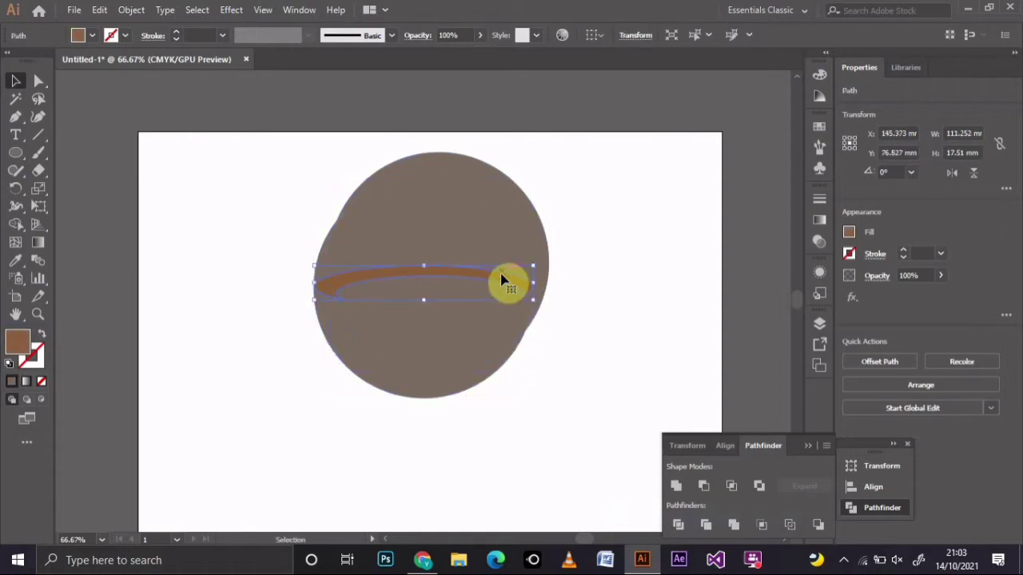
Bring the offset duplicate circle to the front of the stacking order
{"action": "left_click", "coordinate": [525, 223]}
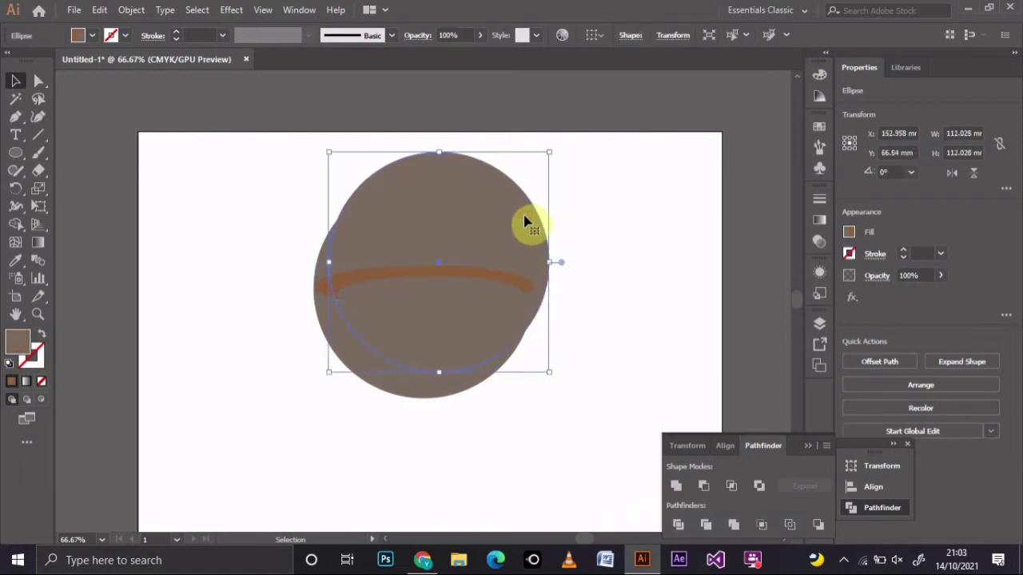
{"action": "right_click", "coordinate": [525, 223]}
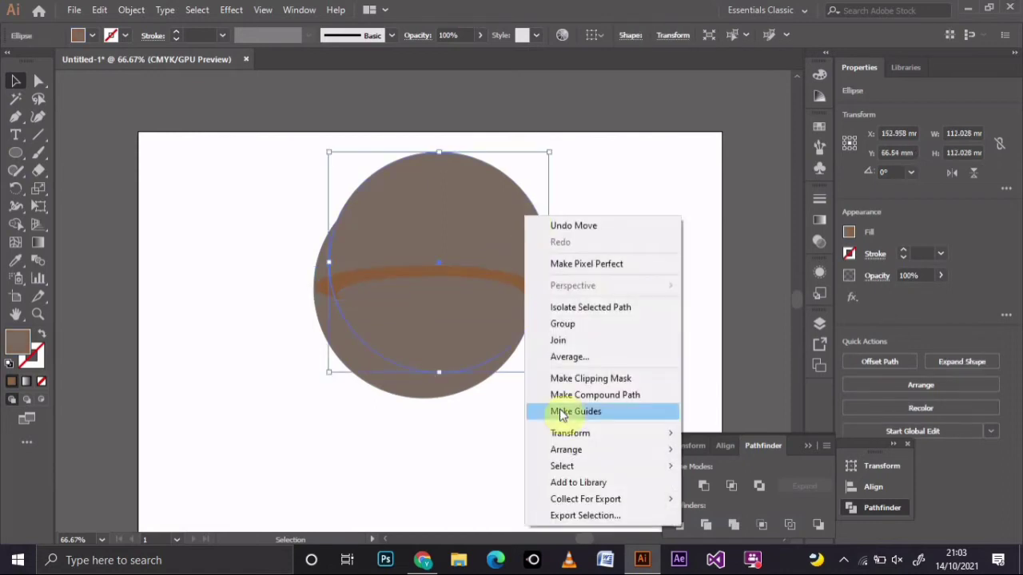
{"action": "mouse_move", "coordinate": [563, 451]}
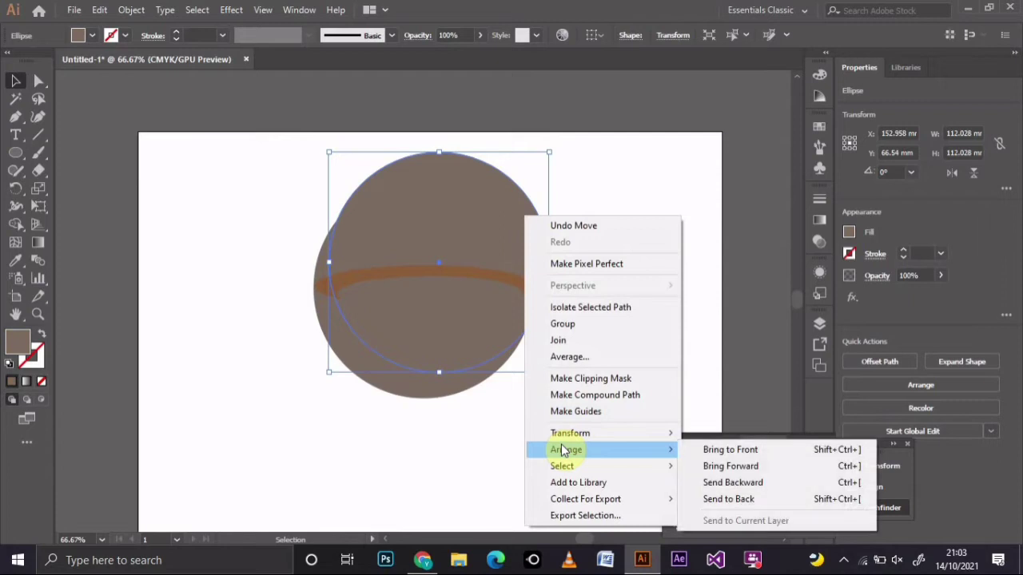
{"action": "left_click", "coordinate": [743, 453]}
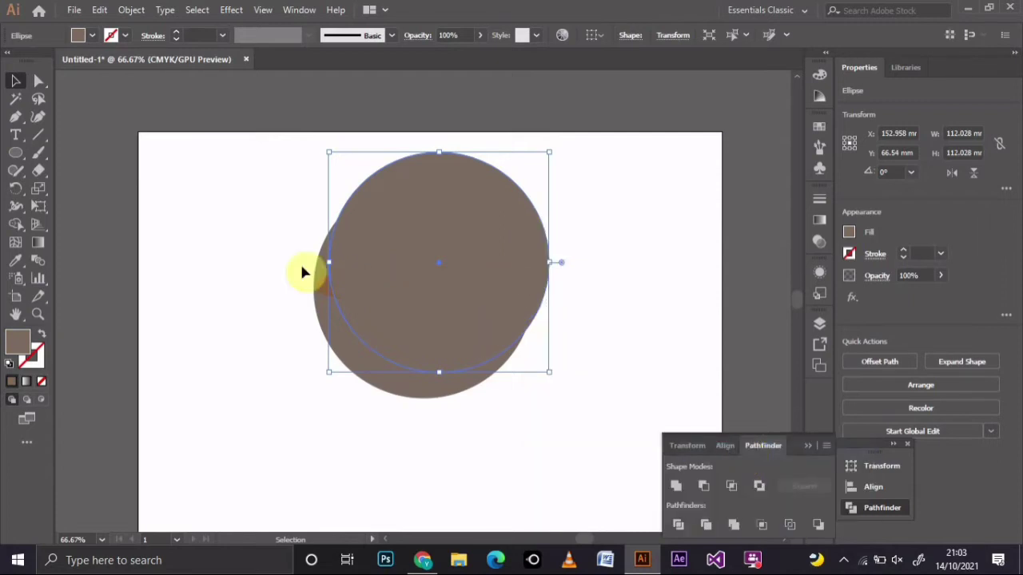
Bring the brown curved band to the front, above both circles
{"action": "left_click", "coordinate": [326, 293]}
{"action": "right_click", "coordinate": [326, 292]}
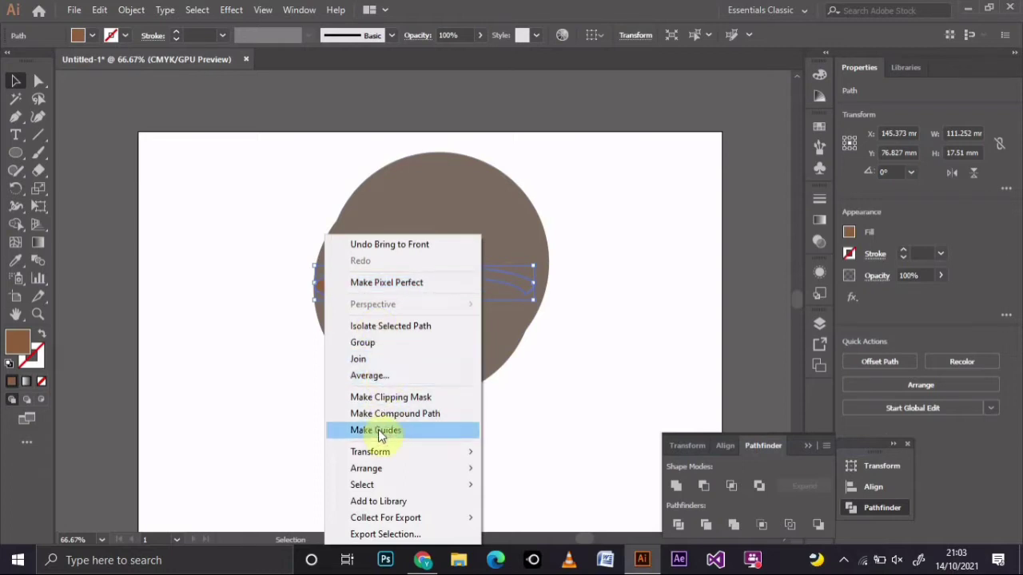
{"action": "mouse_move", "coordinate": [378, 470]}
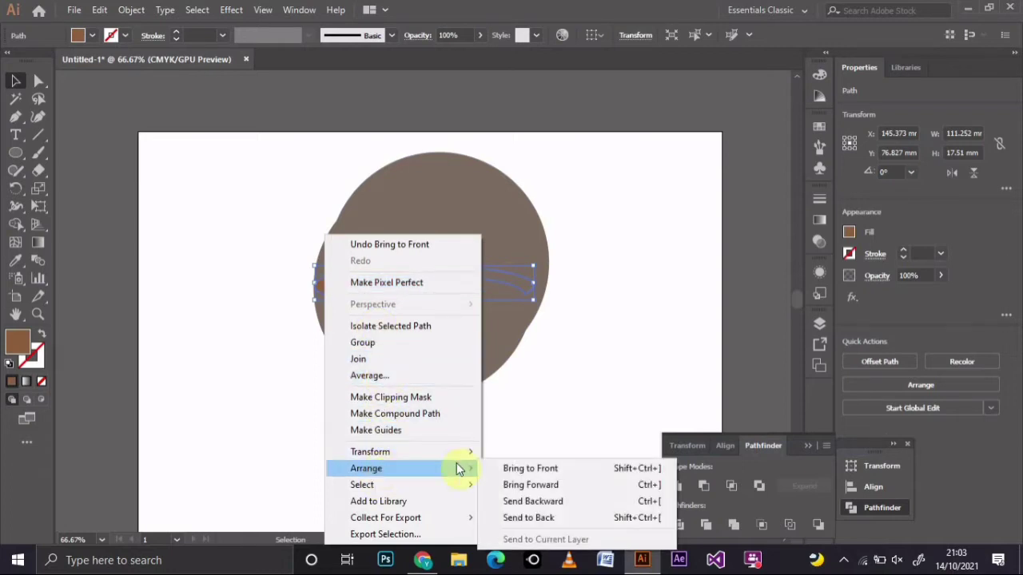
{"action": "left_click", "coordinate": [528, 471]}
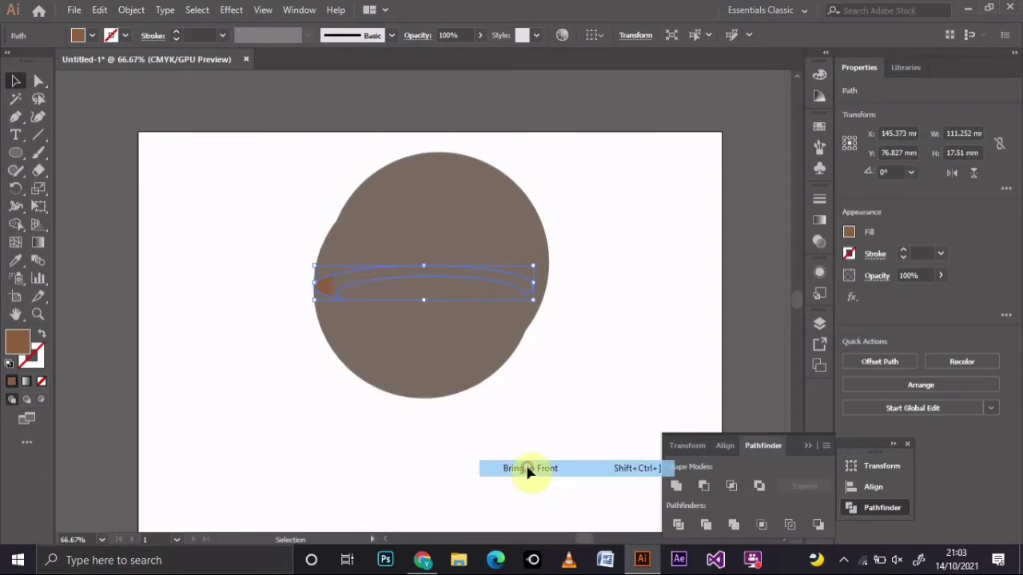
Scale the duplicate circle down to about 104 mm and nudge it down and right to about X 150.6 mm, Y 75.3 mm
{"action": "left_click", "coordinate": [530, 252]}
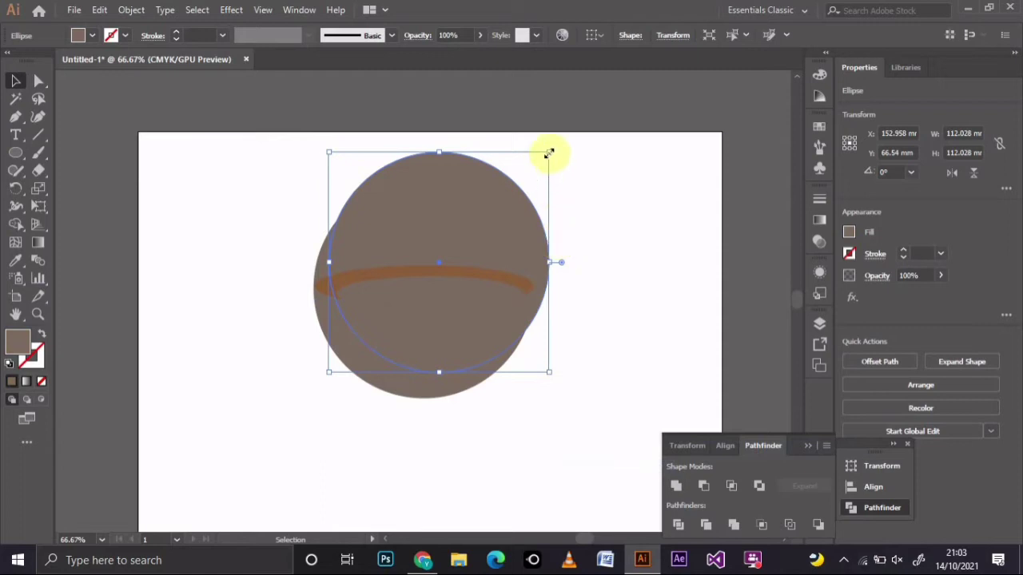
{"action": "left_click_drag", "start_coordinate": [549, 151], "coordinate": [535, 167]}
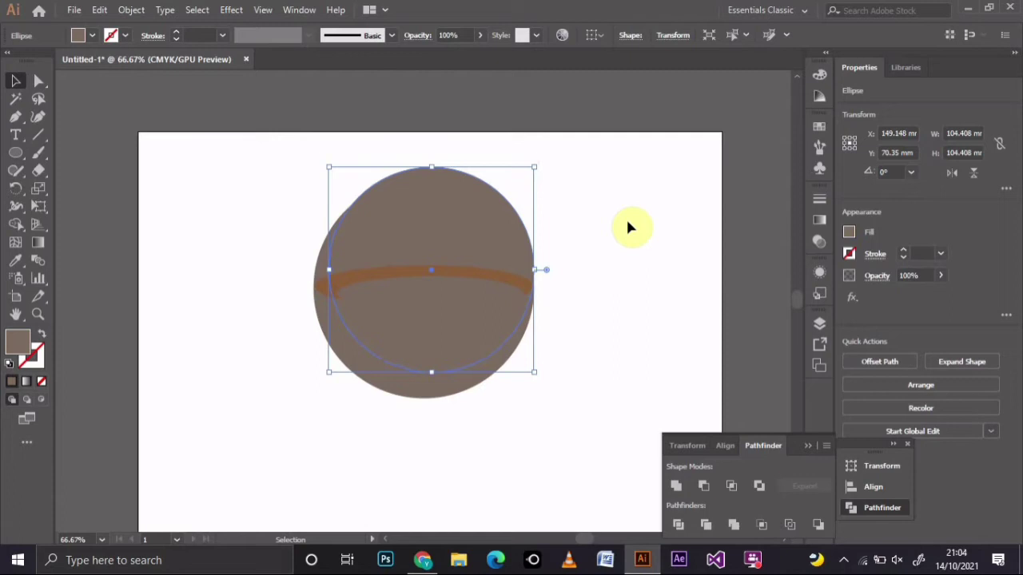
{"action": "key", "text": "Down"}
{"action": "key", "text": "Down"}
{"action": "key", "text": "Down"}
{"action": "key", "text": "Down"}
{"action": "key", "text": "Down"}
{"action": "key", "text": "Down"}
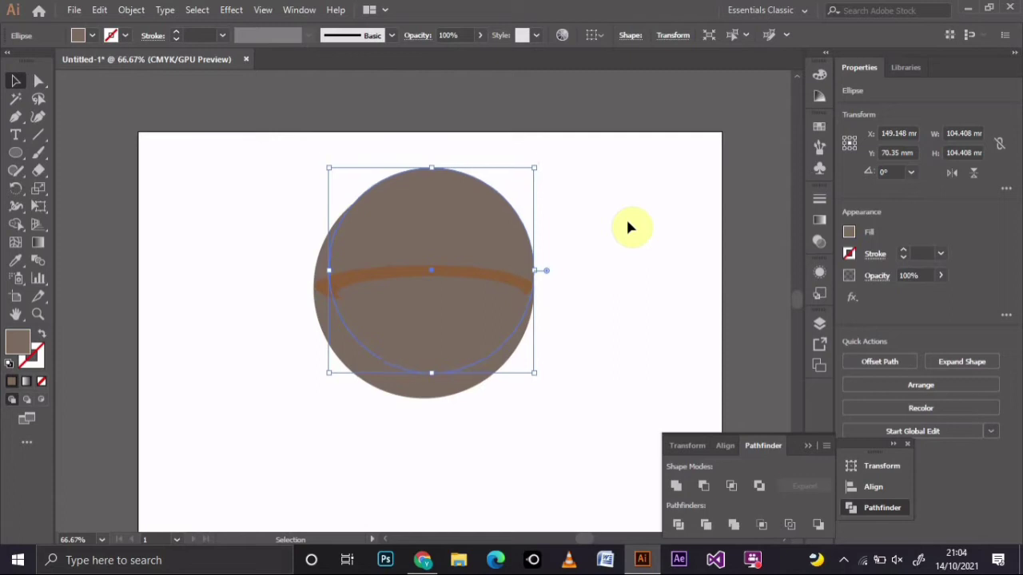
{"action": "key", "text": "Down"}
{"action": "key", "text": "Down"}
{"action": "key", "text": "Down"}
{"action": "key", "text": "Down"}
{"action": "key", "text": "Down"}
{"action": "key", "text": "Down"}
{"action": "key", "text": "Down"}
{"action": "key", "text": "Down"}
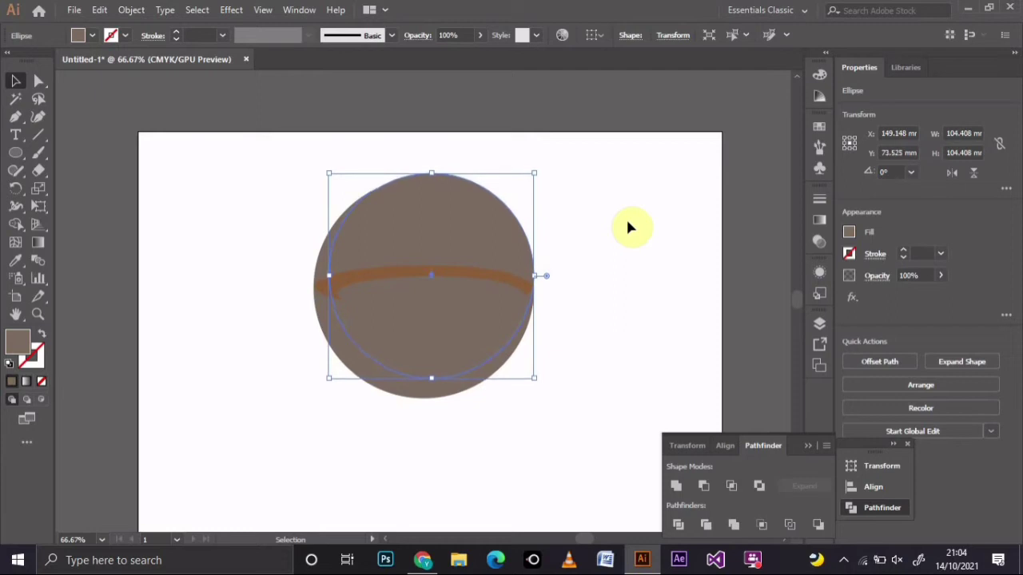
{"action": "key", "text": "Right"}
{"action": "key", "text": "Right"}
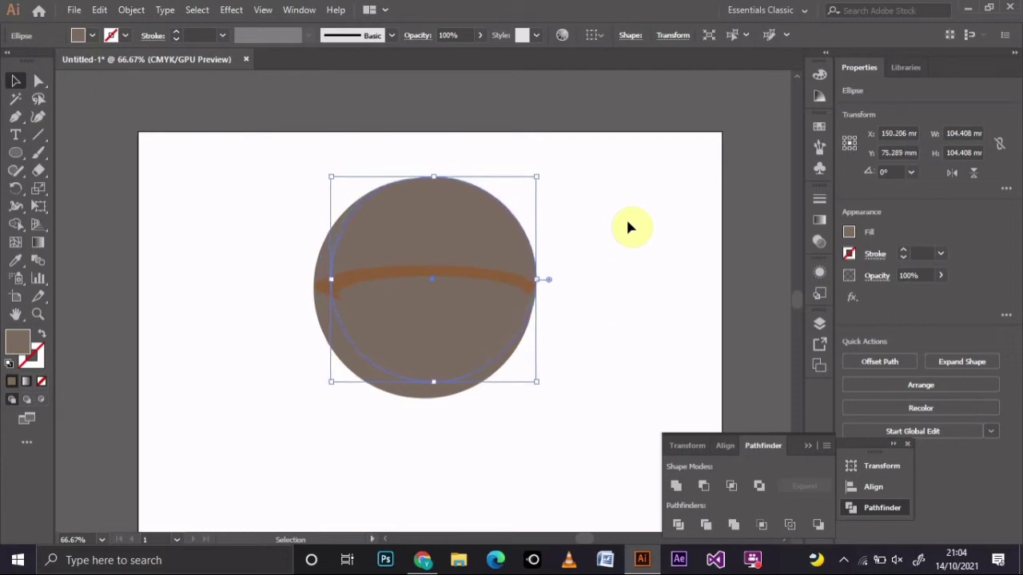
{"action": "key", "text": "Right"}
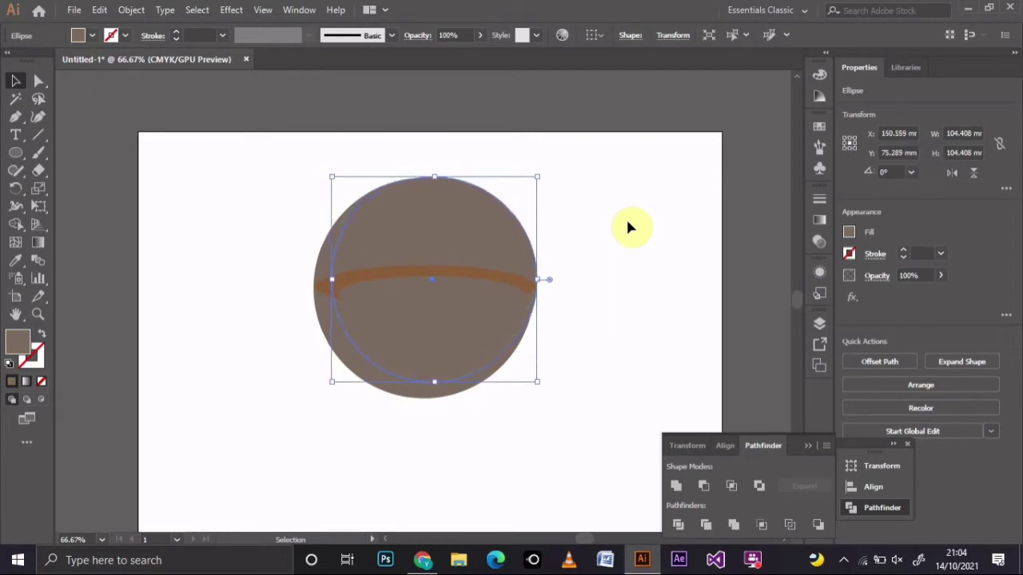
{"action": "left_click", "coordinate": [633, 286]}
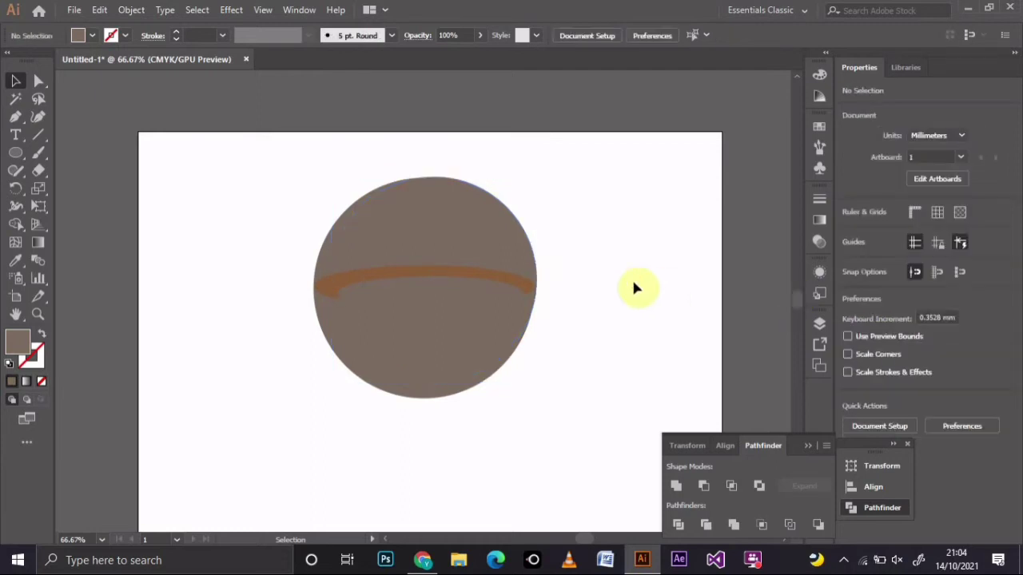
Subtract the smaller front circle from the original circle with Minus Front, leaving a crescent
{"action": "left_click", "coordinate": [472, 234]}
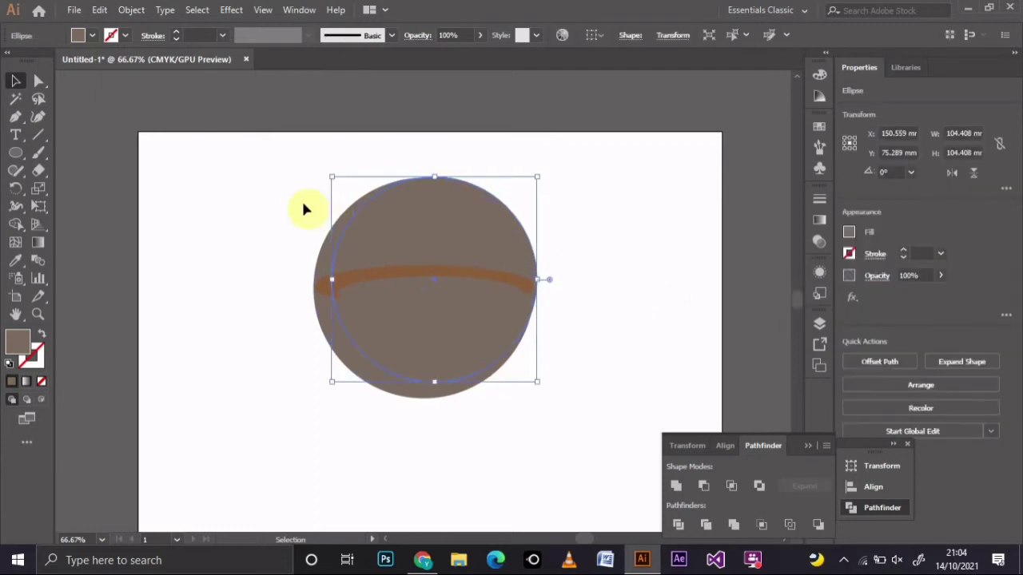
{"action": "left_click", "coordinate": [423, 236], "text": "shift"}
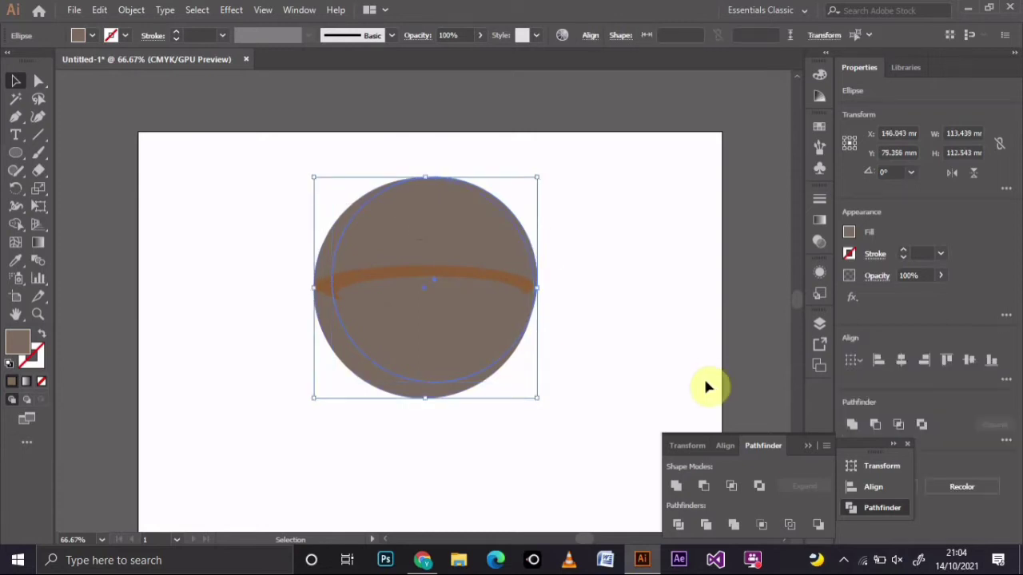
{"action": "left_click", "coordinate": [705, 487]}
{"action": "left_click", "coordinate": [599, 406]}
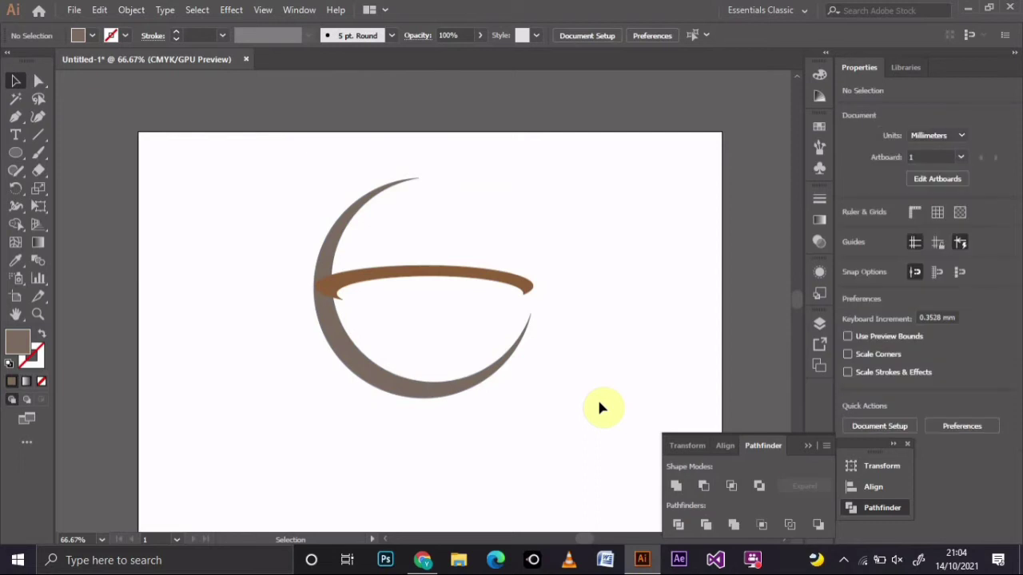
Draw a rectangle about 143 × 61 mm covering the crescent's upper half down to the level of the band
{"action": "left_click", "coordinate": [415, 389]}
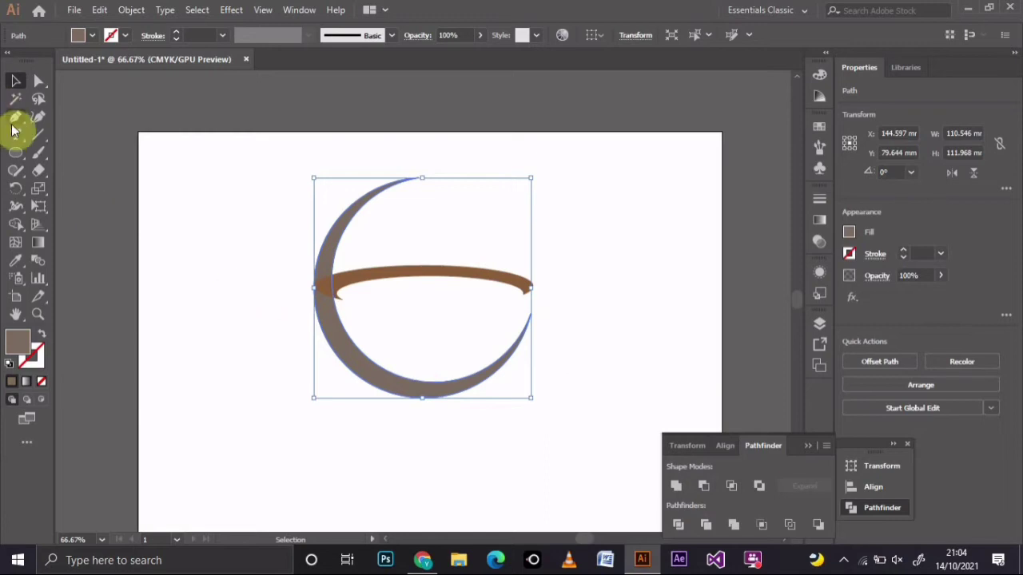
{"action": "left_click_drag", "start_coordinate": [24, 156], "coordinate": [78, 159]}
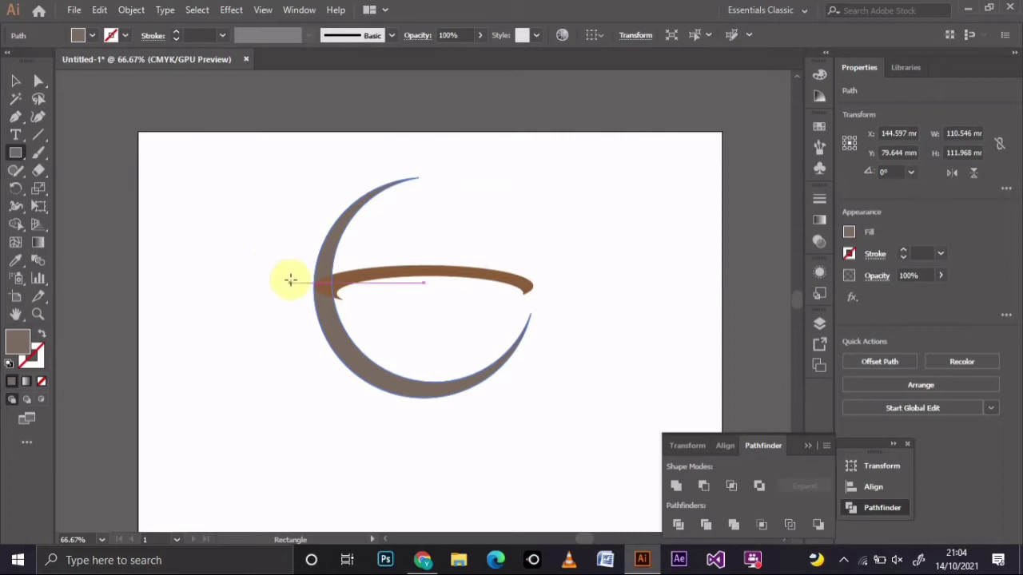
{"action": "left_click_drag", "start_coordinate": [290, 282], "coordinate": [572, 162]}
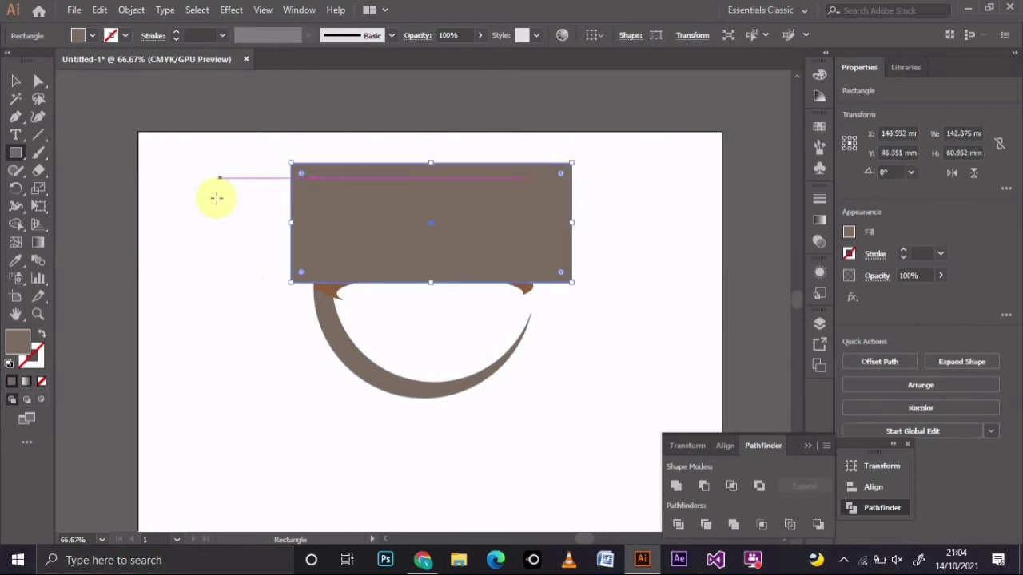
Subtract the rectangle from the crescent with Minus Front, removing the crescent's upper half above the band's level
{"action": "left_click", "coordinate": [15, 82]}
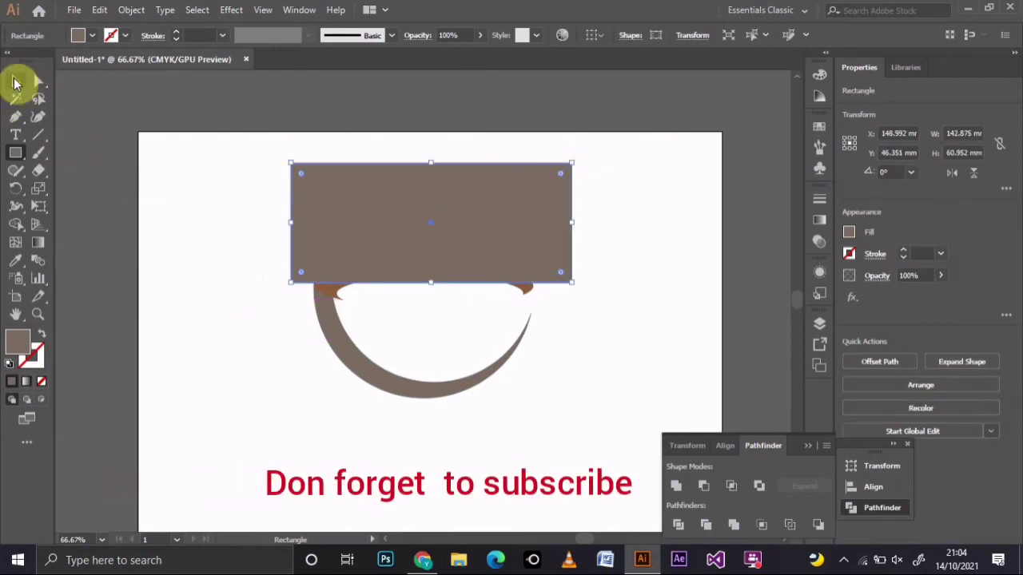
{"action": "left_click_drag", "start_coordinate": [250, 200], "coordinate": [380, 231]}
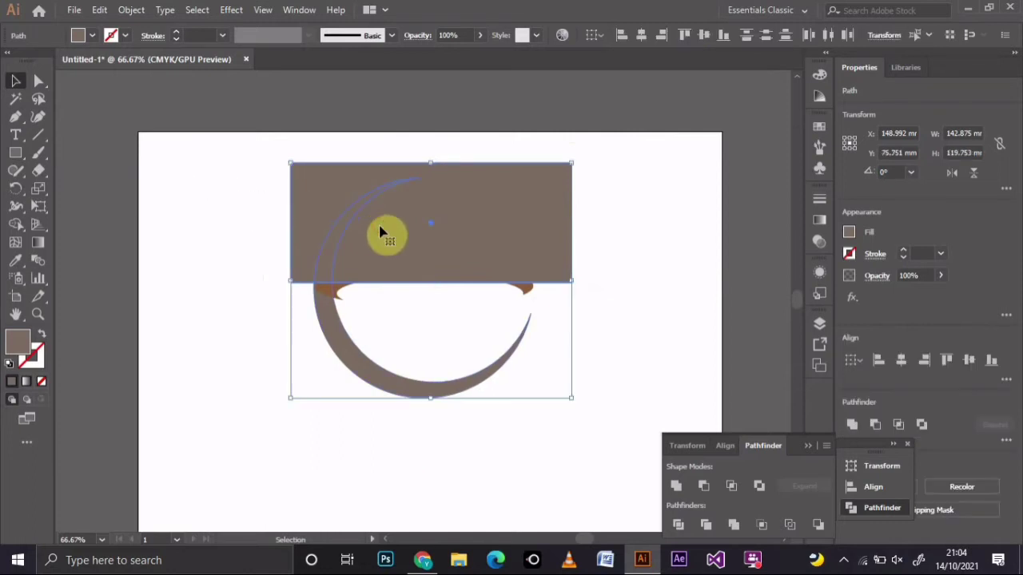
{"action": "left_click", "coordinate": [703, 485]}
{"action": "left_click", "coordinate": [608, 337]}
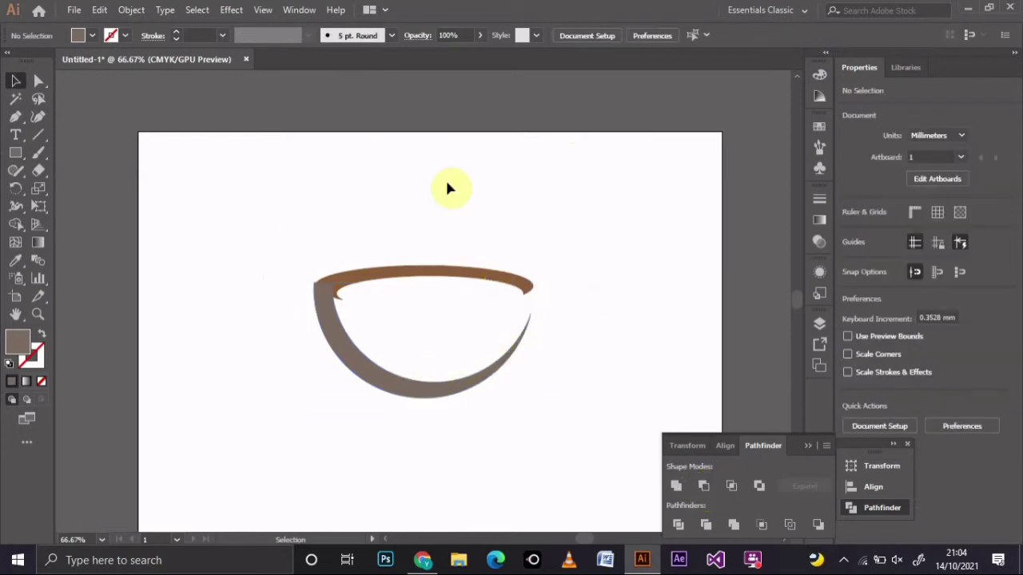
Try to unite the brown curved band and the trimmed crescent into one shape
{"action": "left_click_drag", "start_coordinate": [441, 212], "coordinate": [492, 404]}
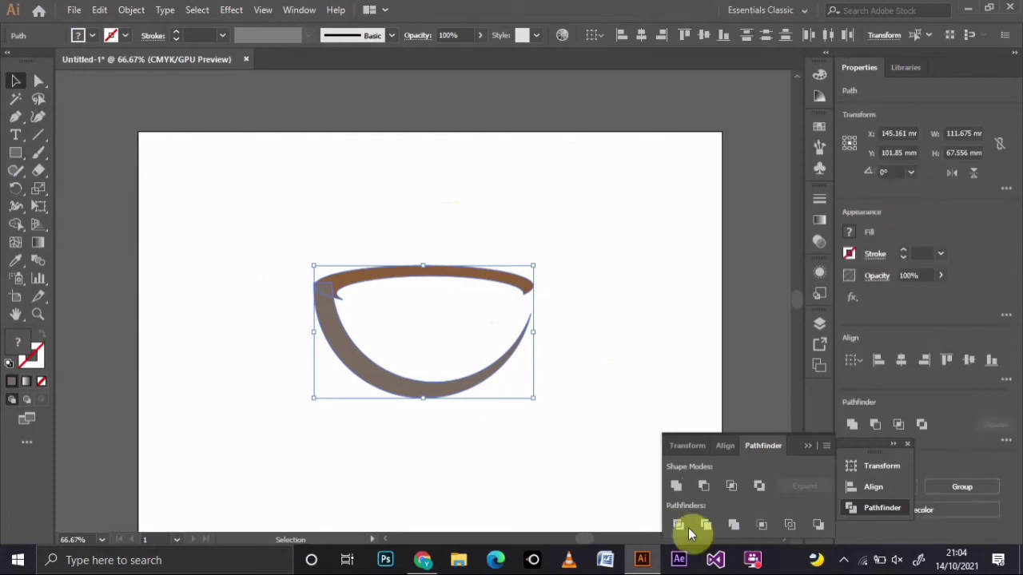
{"action": "left_click", "coordinate": [676, 486]}
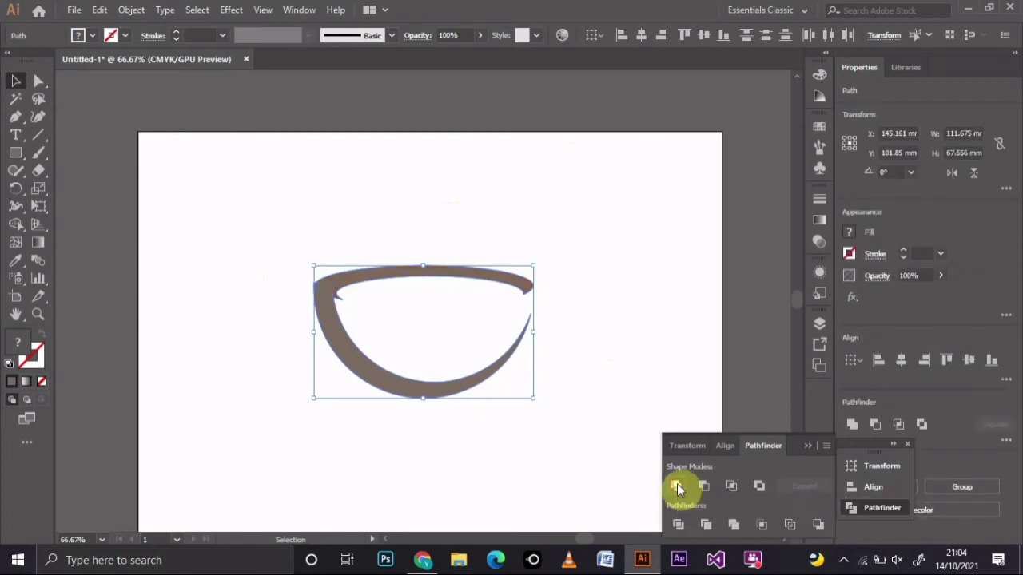
{"action": "left_click", "coordinate": [577, 406]}
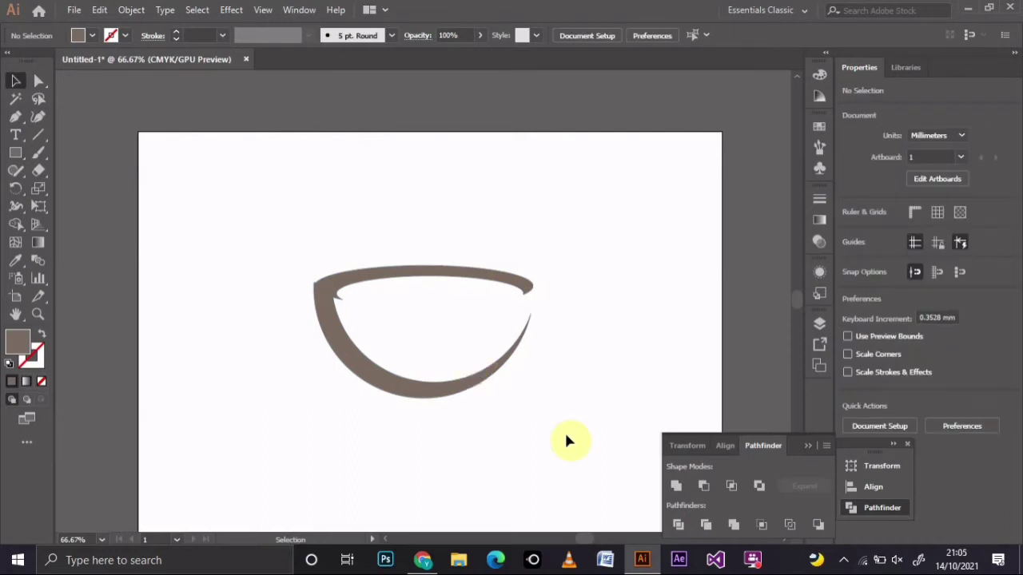
{"action": "key", "text": "ctrl+a"}
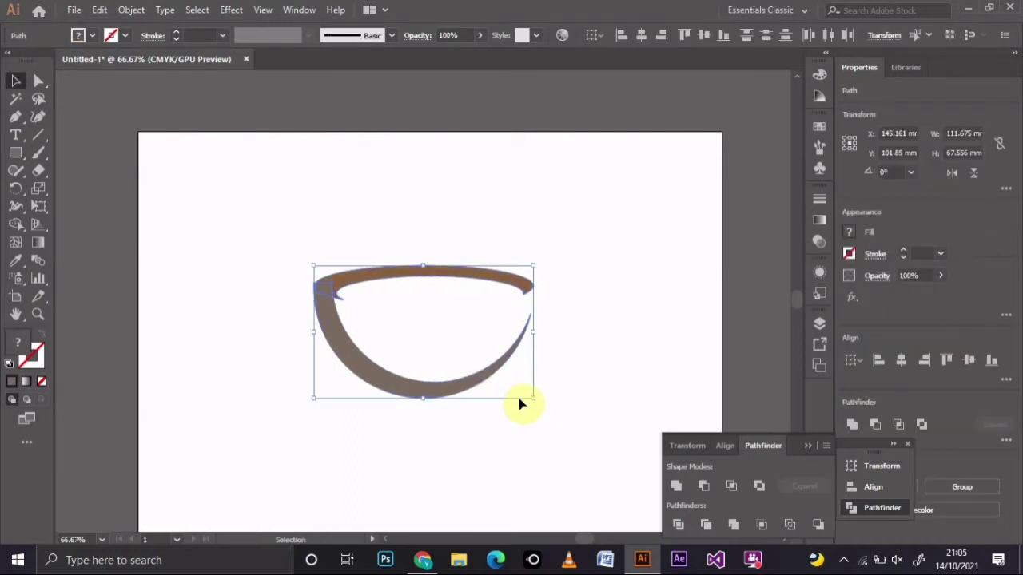
{"action": "left_click", "coordinate": [482, 470]}
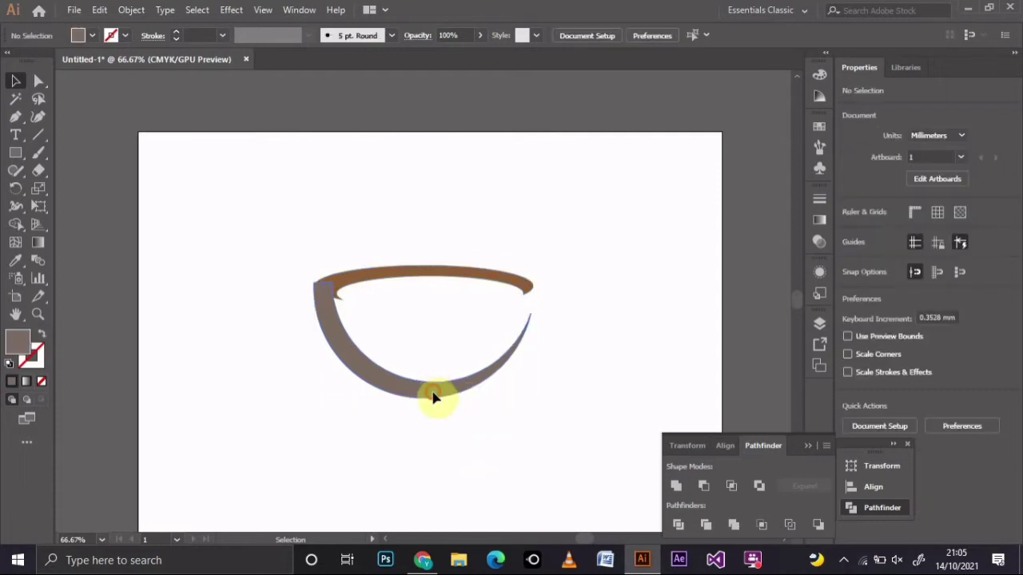
Nudge the trimmed crescent right to about X 145.3 mm so its outer edge lines up with the brown band
{"action": "left_click", "coordinate": [434, 397]}
{"action": "key", "text": "Right"}
{"action": "key", "text": "Right"}
{"action": "key", "text": "Right"}
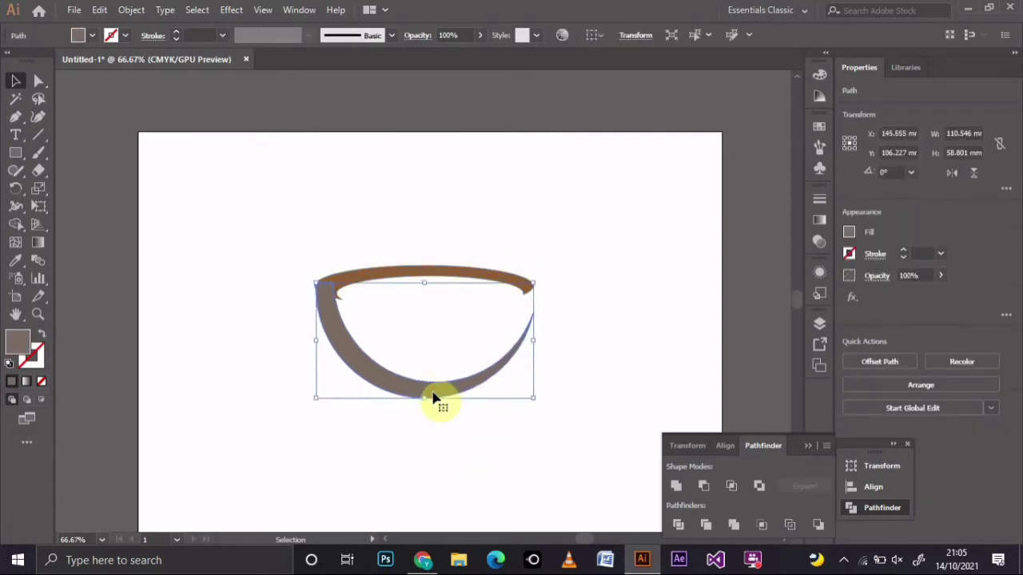
{"action": "left_click", "coordinate": [479, 438]}
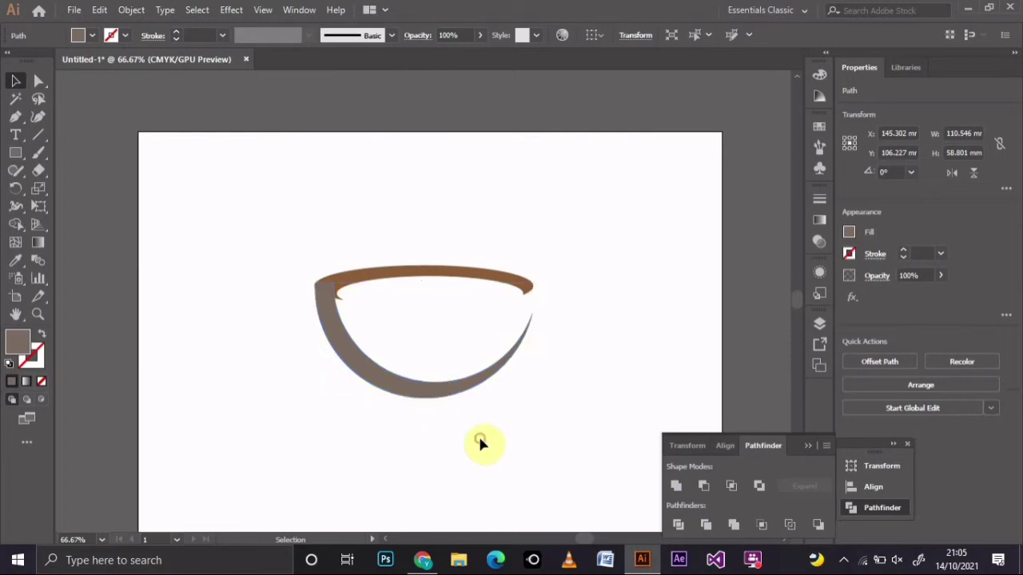
{"action": "left_click", "coordinate": [395, 382]}
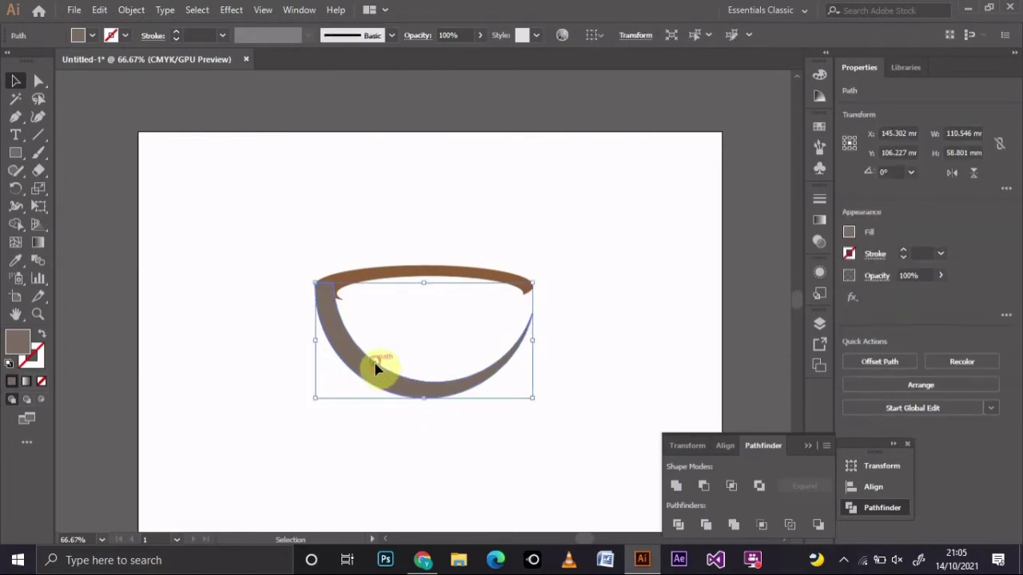
{"action": "left_click_drag", "start_coordinate": [381, 368], "coordinate": [372, 366]}
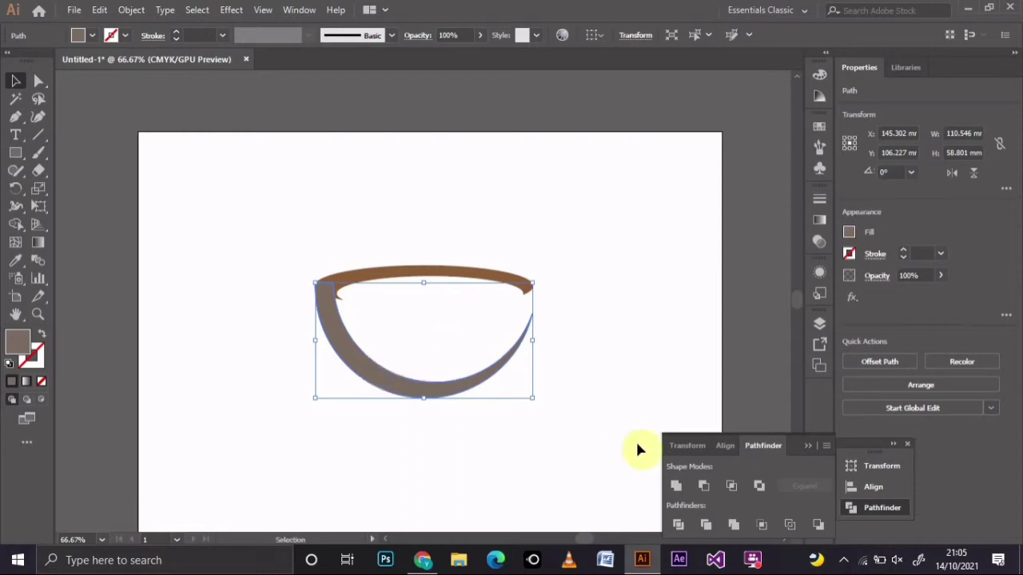
Merge the brown band and the repositioned crescent into a single bowl shape with Unite
{"action": "left_click_drag", "start_coordinate": [513, 209], "coordinate": [516, 388]}
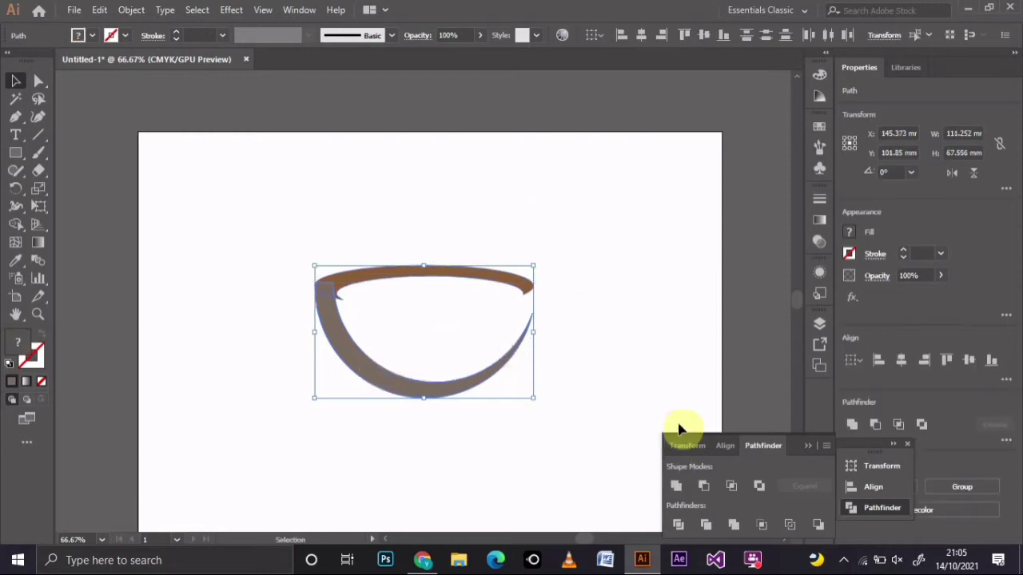
{"action": "left_click", "coordinate": [676, 483]}
{"action": "left_click", "coordinate": [634, 370]}
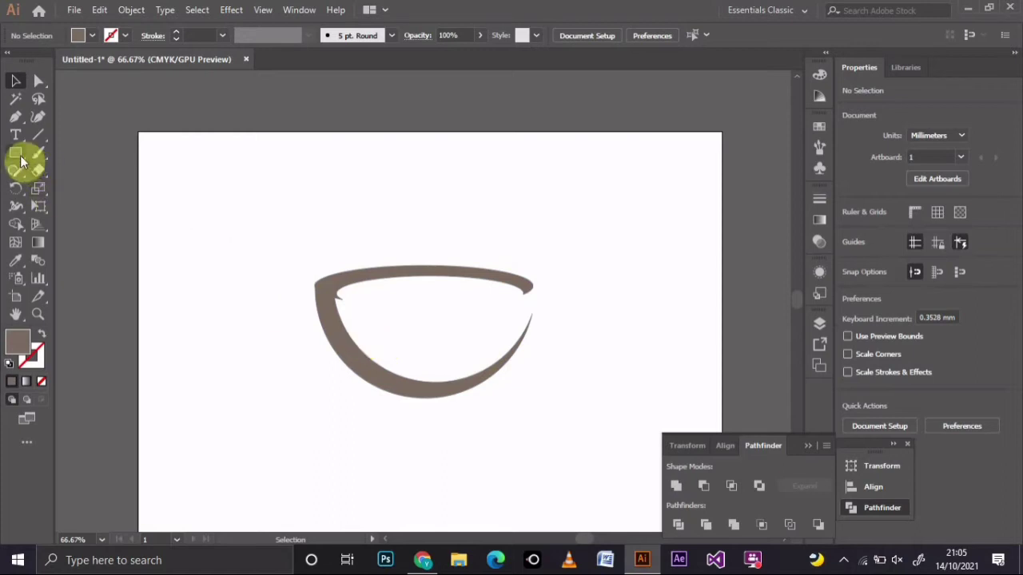
Draw a flat ellipse about 54 × 9 mm inside the bowl and a larger ellipse about 68 × 61 mm over it
{"action": "left_click_drag", "start_coordinate": [20, 160], "coordinate": [67, 187]}
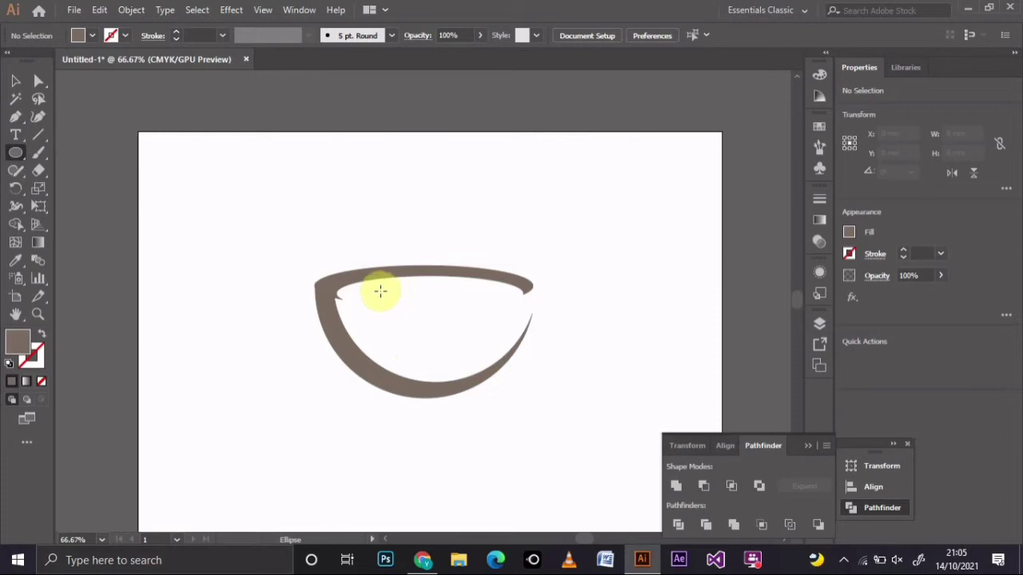
{"action": "left_click_drag", "start_coordinate": [388, 291], "coordinate": [493, 308]}
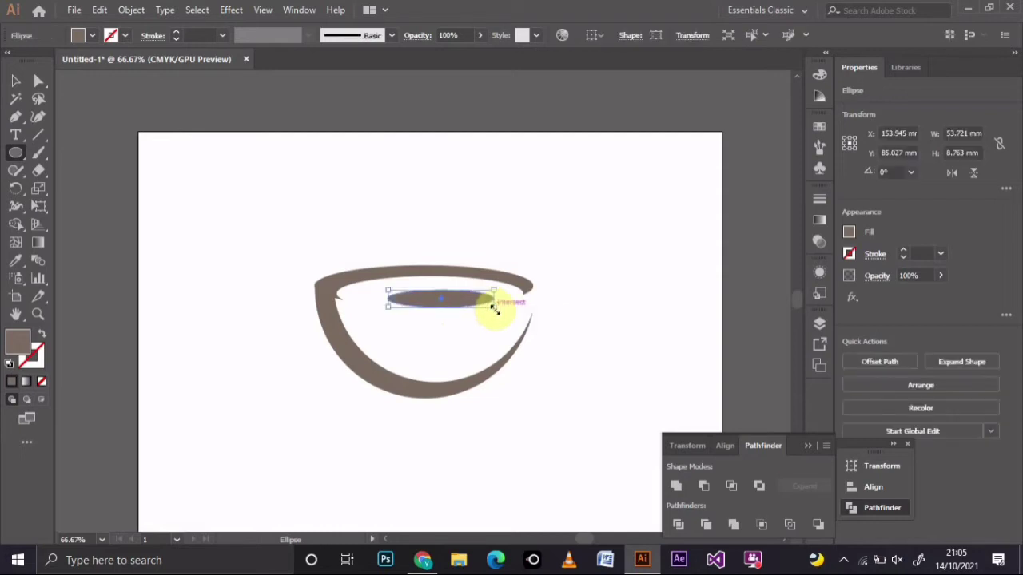
{"action": "left_click", "coordinate": [16, 155]}
{"action": "left_click", "coordinate": [16, 156]}
{"action": "left_click_drag", "start_coordinate": [369, 236], "coordinate": [502, 357]}
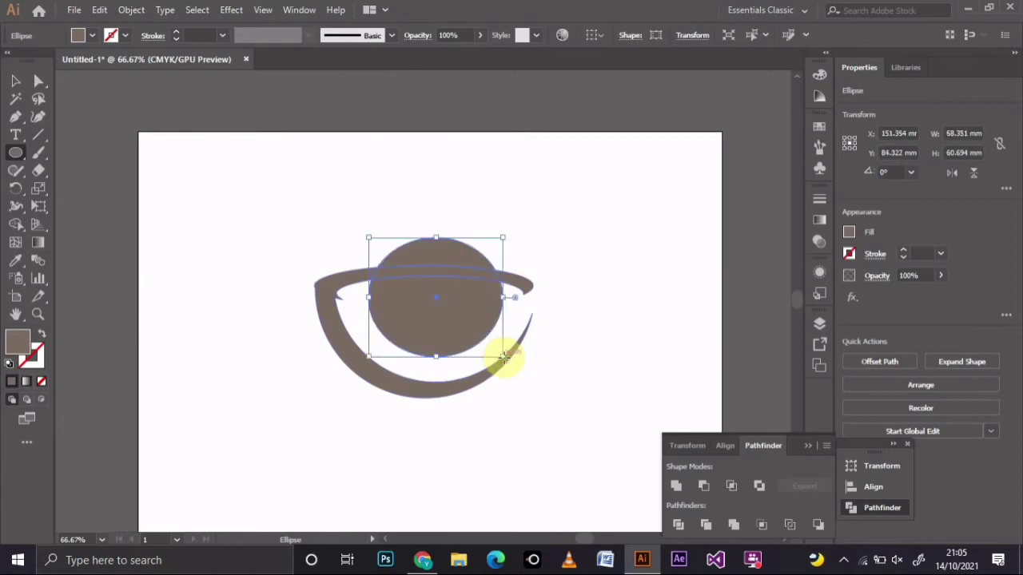
{"action": "key", "text": "ctrl"}
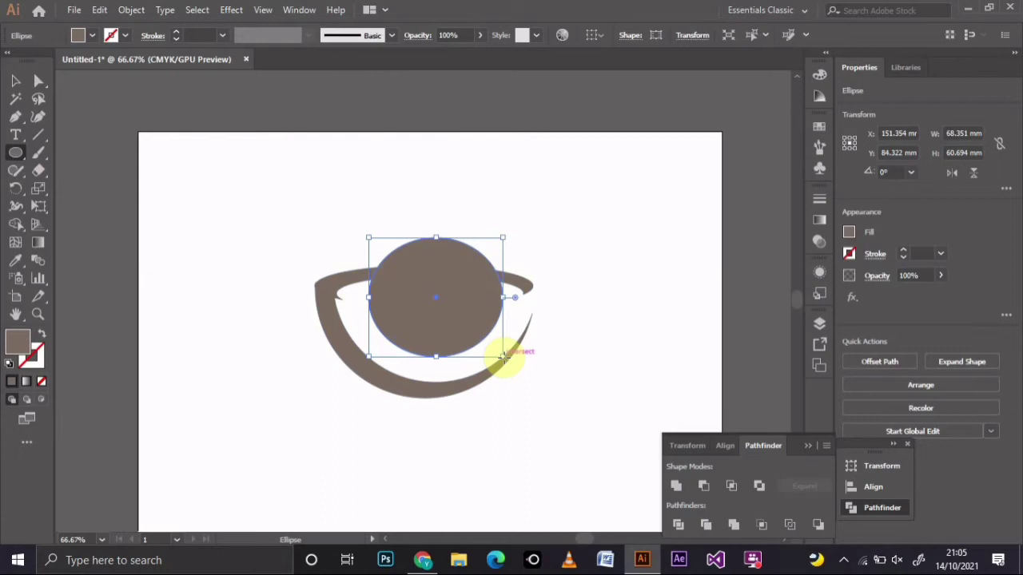
Fill the large ellipse with orange E27227
{"action": "double_click", "coordinate": [12, 342]}
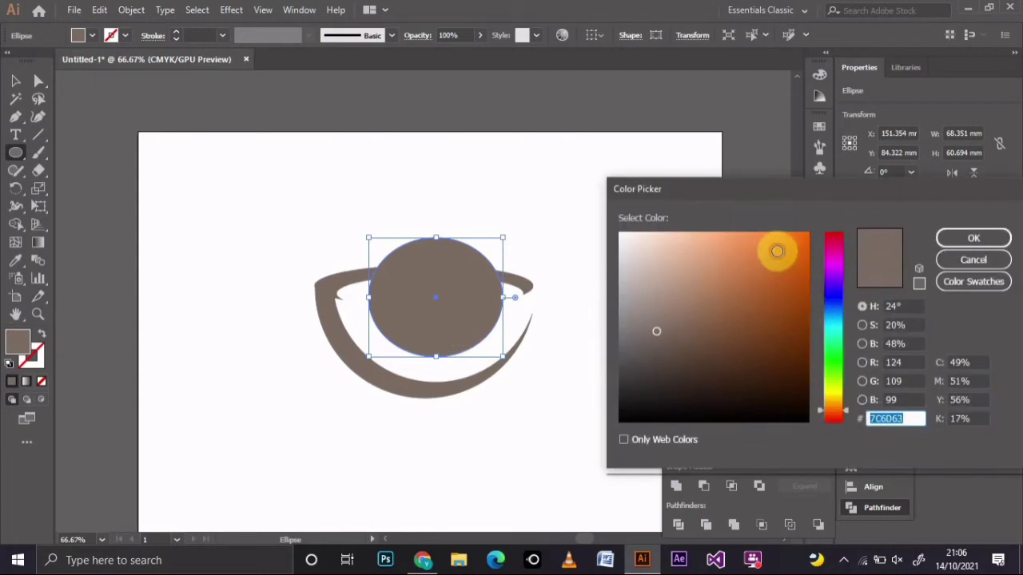
{"action": "left_click", "coordinate": [777, 251]}
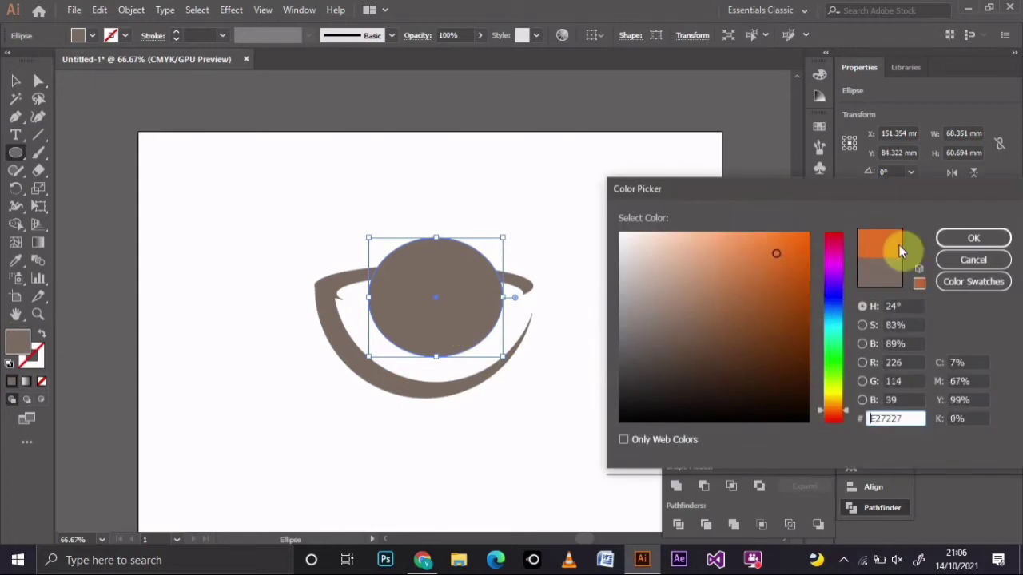
{"action": "left_click", "coordinate": [970, 241]}
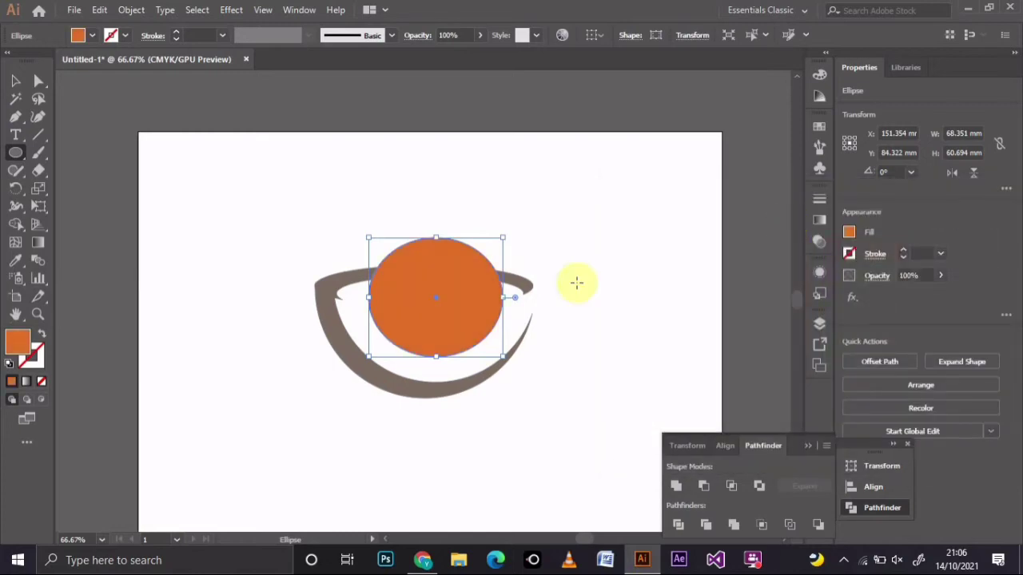
Send the orange ellipse to the back, behind the bowl outline and the flat ellipse
{"action": "left_click", "coordinate": [16, 86]}
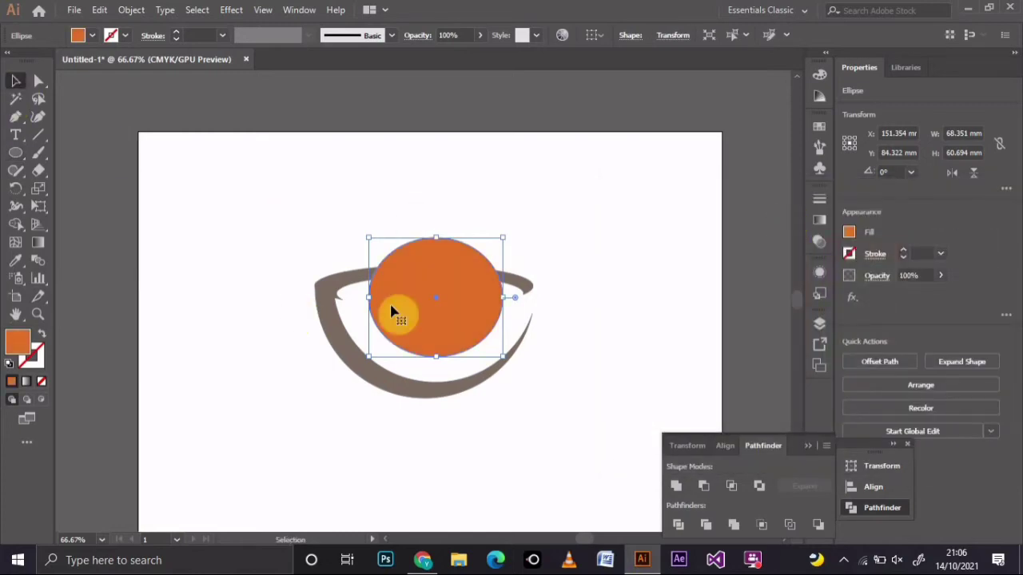
{"action": "right_click", "coordinate": [391, 307]}
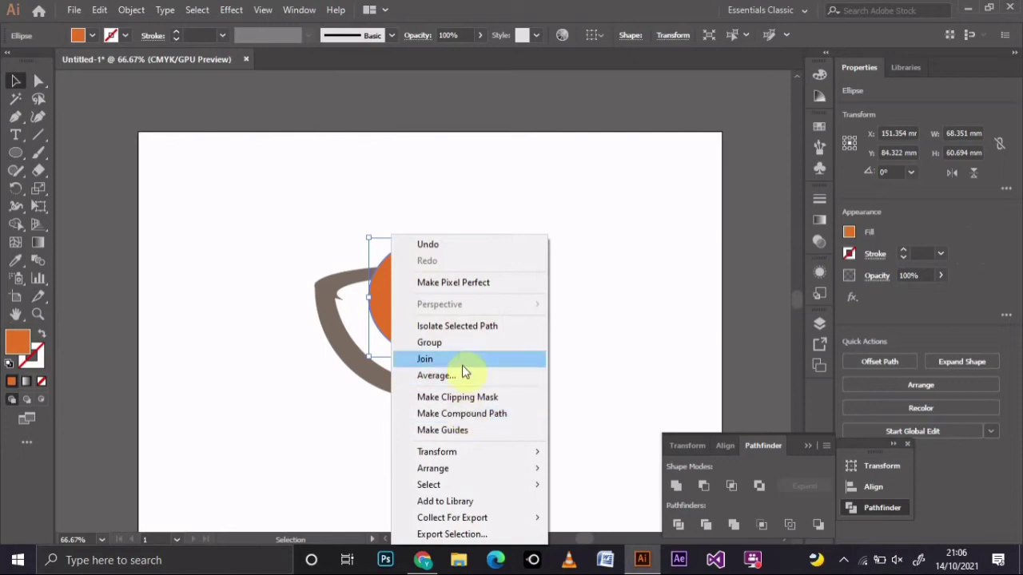
{"action": "mouse_move", "coordinate": [450, 472]}
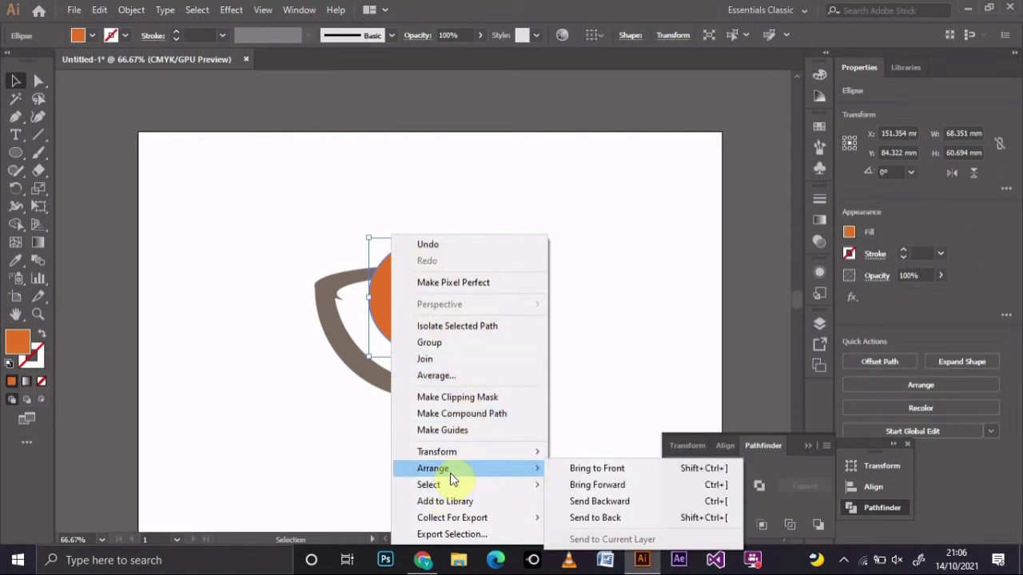
{"action": "left_click", "coordinate": [595, 518]}
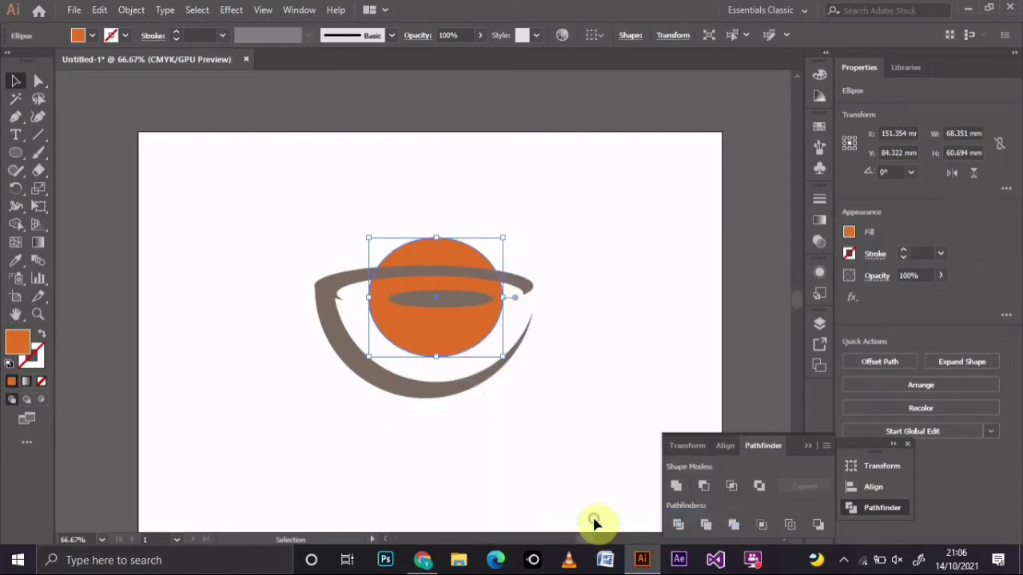
{"action": "left_click", "coordinate": [601, 392]}
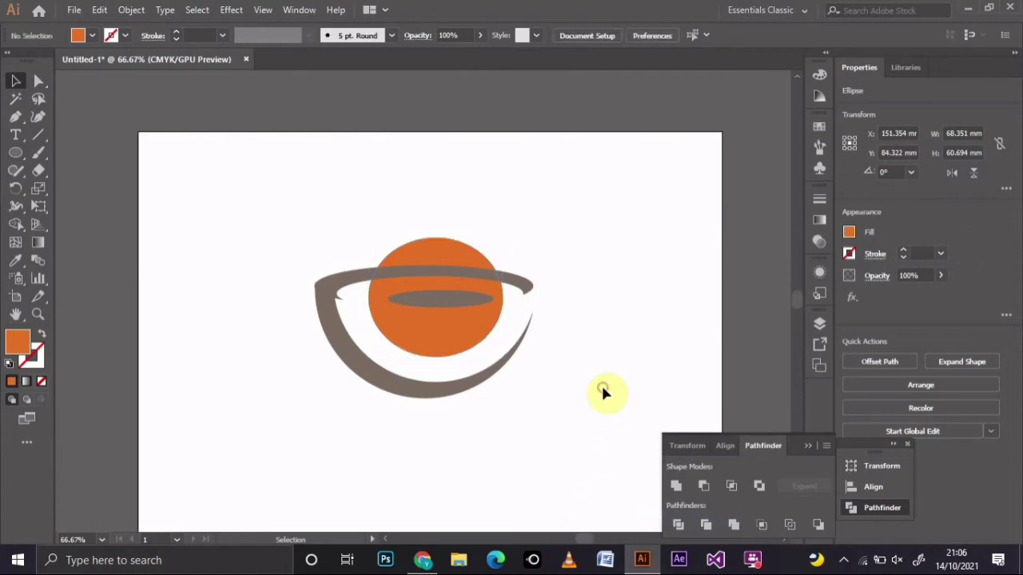
Nudge the orange ellipse right to about X 154.2 mm, centring it on the flat ellipse
{"action": "left_click", "coordinate": [465, 305]}
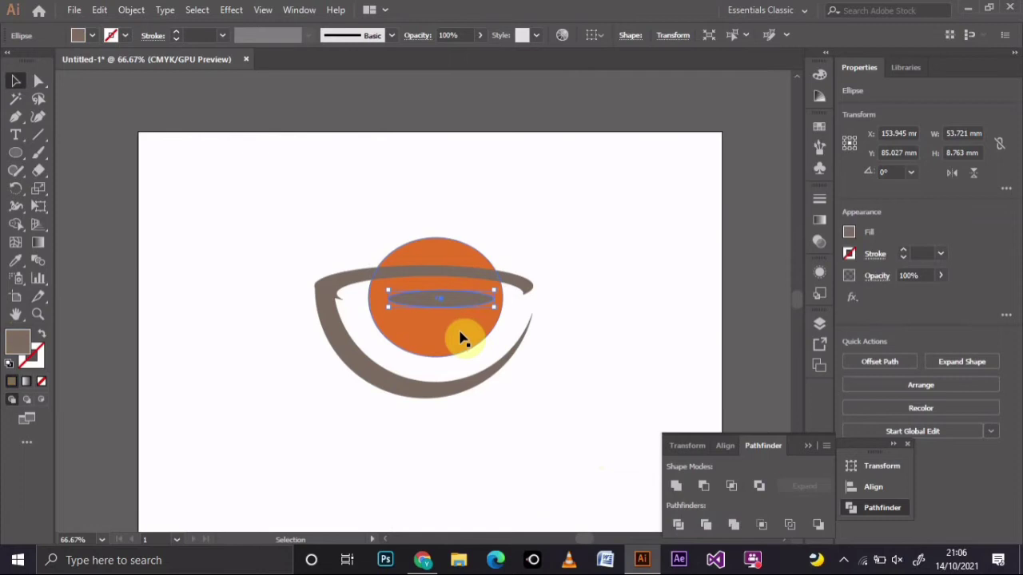
{"action": "left_click", "coordinate": [460, 338]}
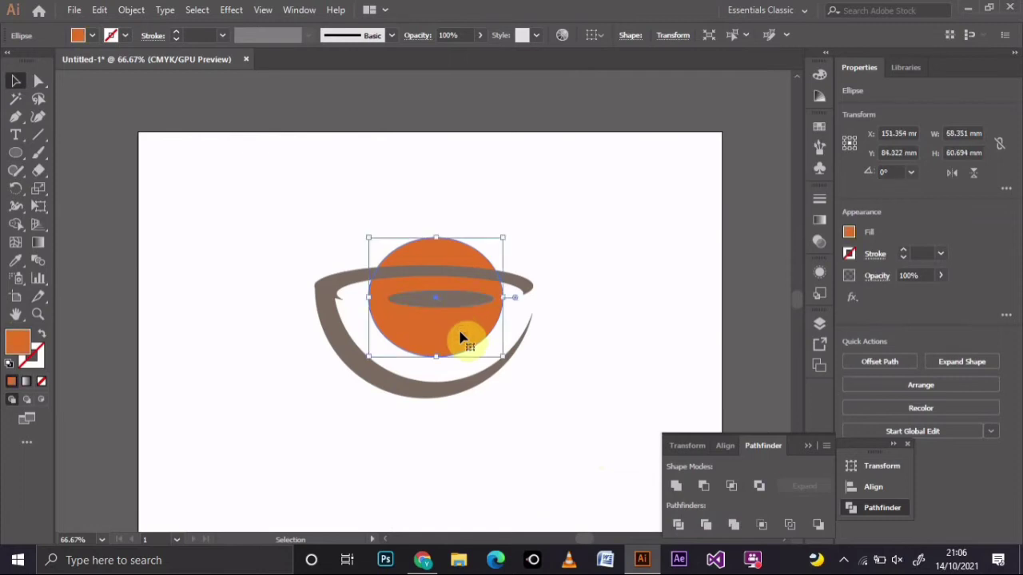
{"action": "key", "text": "Right"}
{"action": "key", "text": "Right"}
{"action": "key", "text": "Right"}
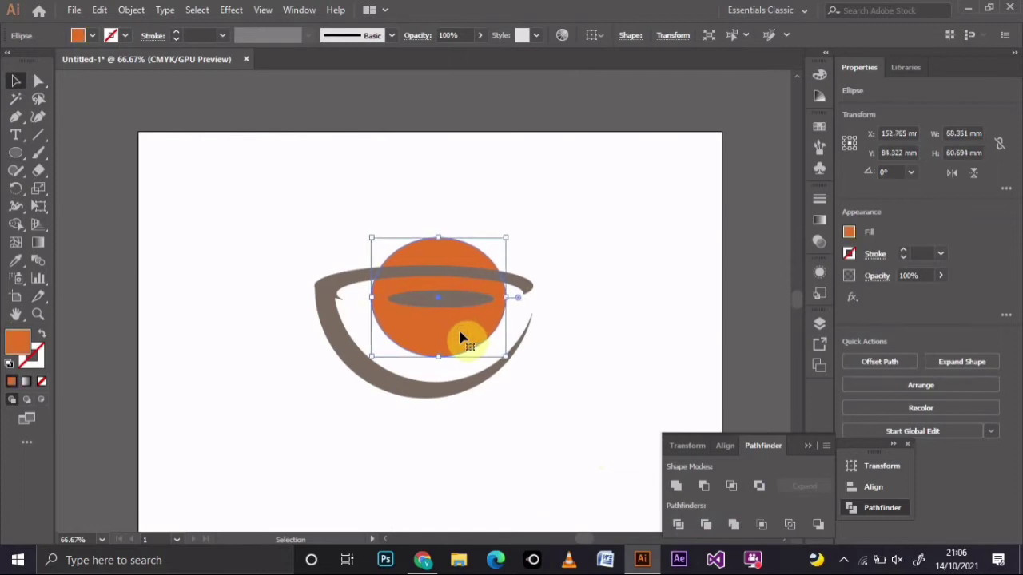
{"action": "key", "text": "Right"}
{"action": "key", "text": "Right"}
{"action": "key", "text": "Right"}
{"action": "key", "text": "Right"}
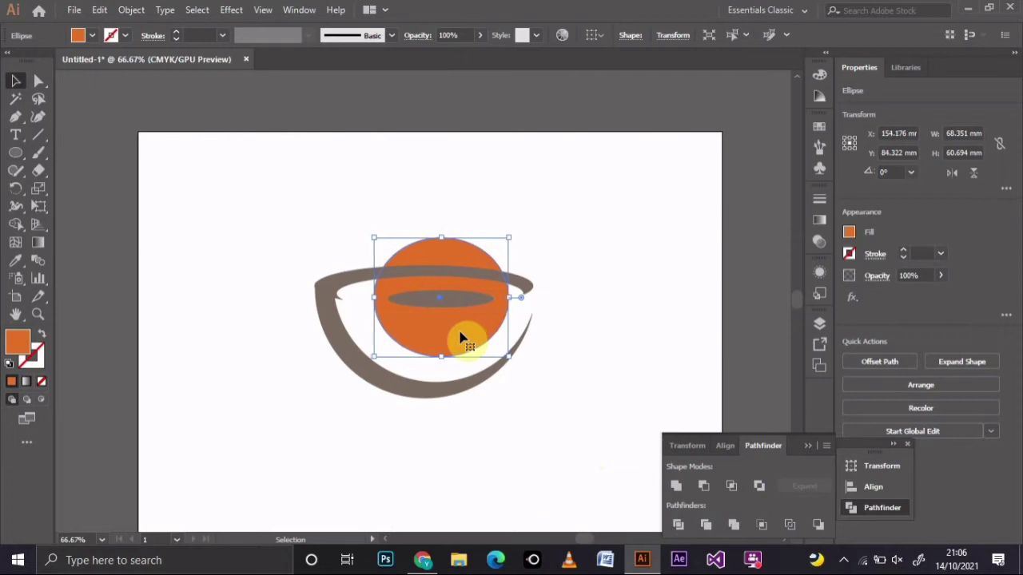
{"action": "left_click", "coordinate": [577, 346]}
{"action": "left_click", "coordinate": [466, 310]}
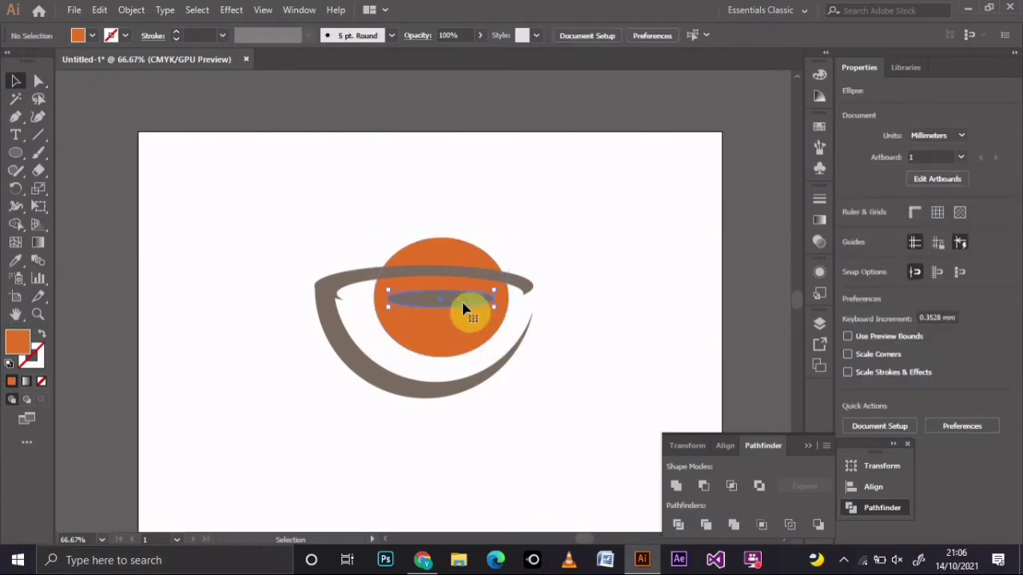
{"action": "right_click", "coordinate": [464, 304]}
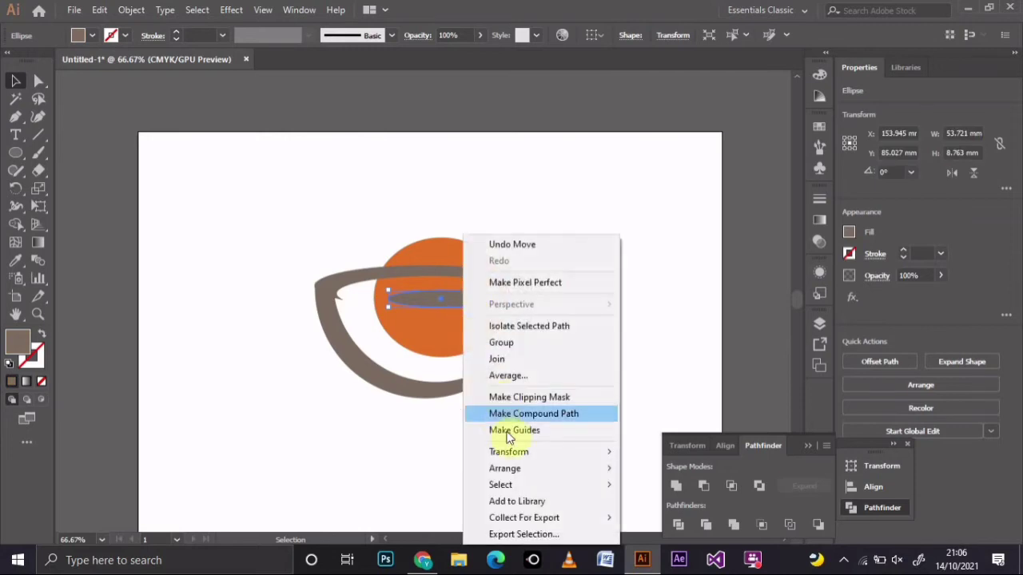
{"action": "mouse_move", "coordinate": [504, 473]}
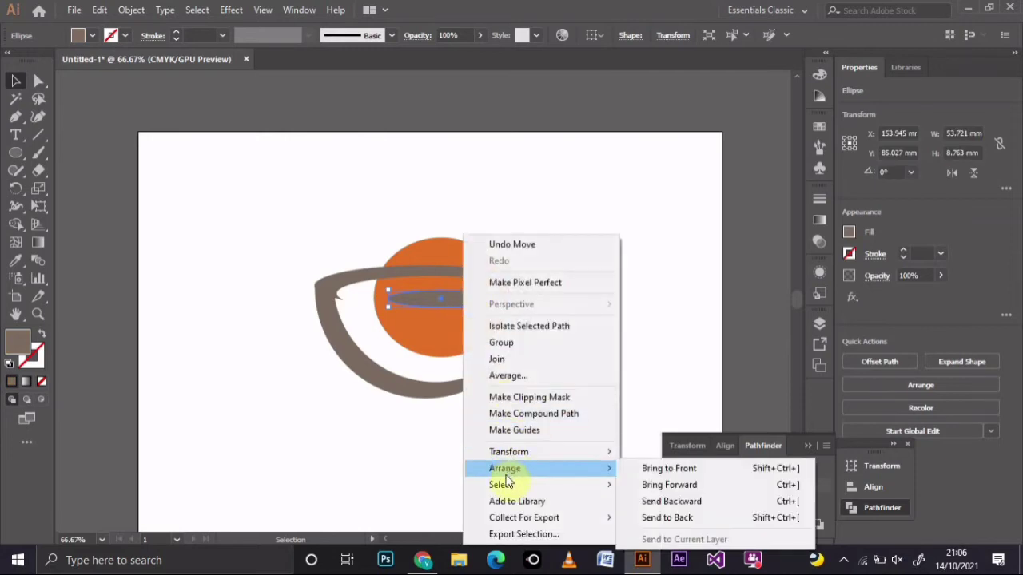
{"action": "left_click", "coordinate": [350, 425]}
{"action": "left_click", "coordinate": [347, 423]}
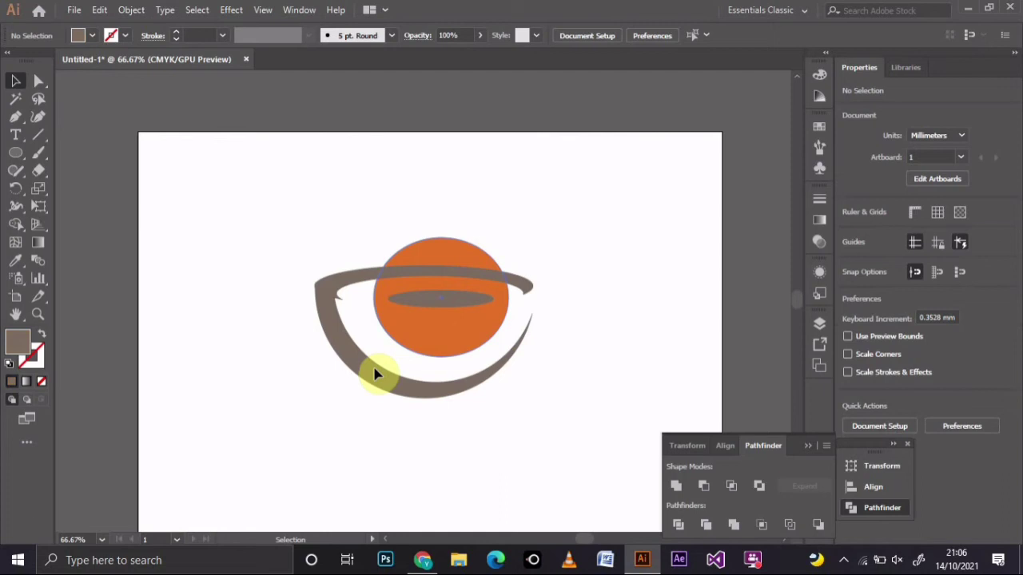
Duplicate the flat grey-brown ellipse in place over the original
{"action": "left_click", "coordinate": [449, 304]}
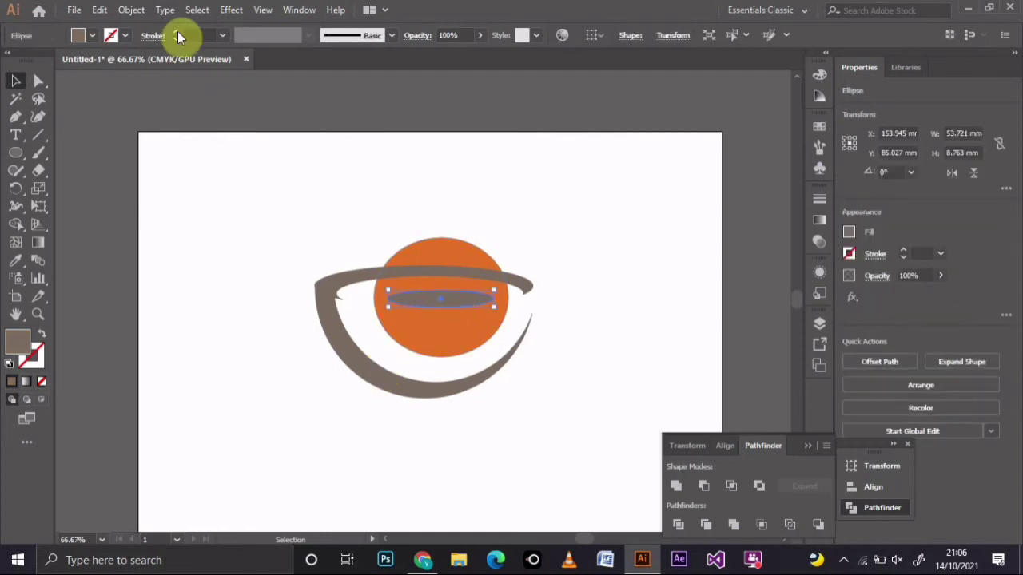
{"action": "left_click", "coordinate": [99, 9]}
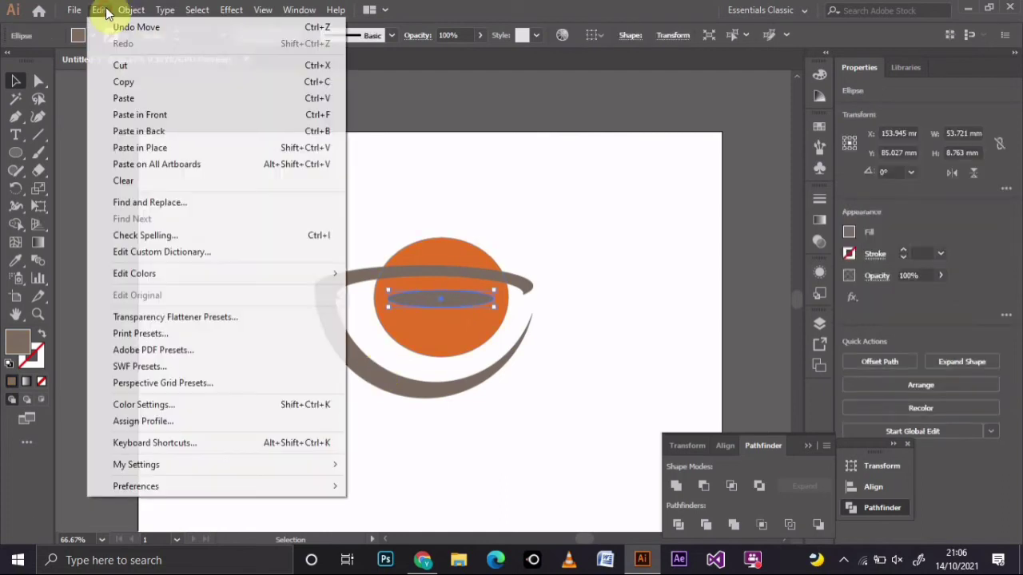
{"action": "left_click", "coordinate": [134, 84]}
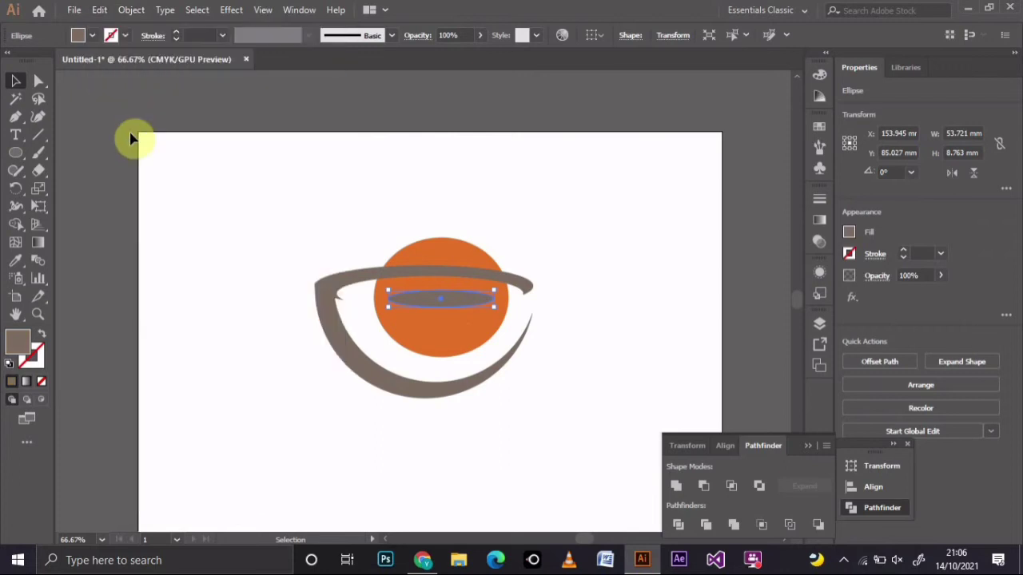
{"action": "left_click", "coordinate": [107, 9]}
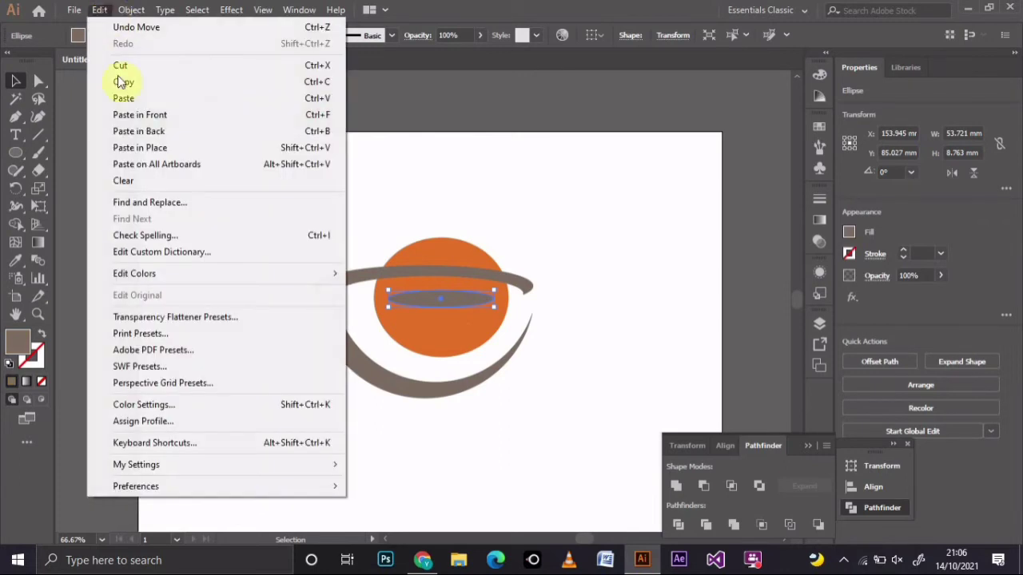
{"action": "left_click", "coordinate": [126, 153]}
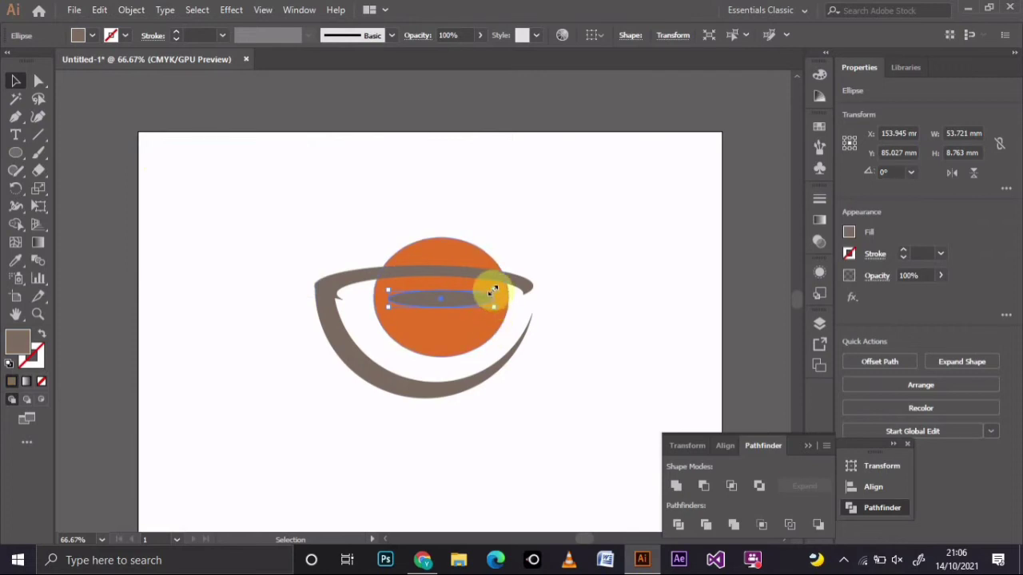
Enlarge the flat ellipse copy to about 63 × 10 mm and nudge it left to about X 154.8 mm
{"action": "mouse_move", "coordinate": [495, 290]}
{"action": "left_mouse_down"}
{"action": "mouse_move", "coordinate": [511, 275]}
{"action": "mouse_move", "coordinate": [514, 284]}
{"action": "left_mouse_up"}
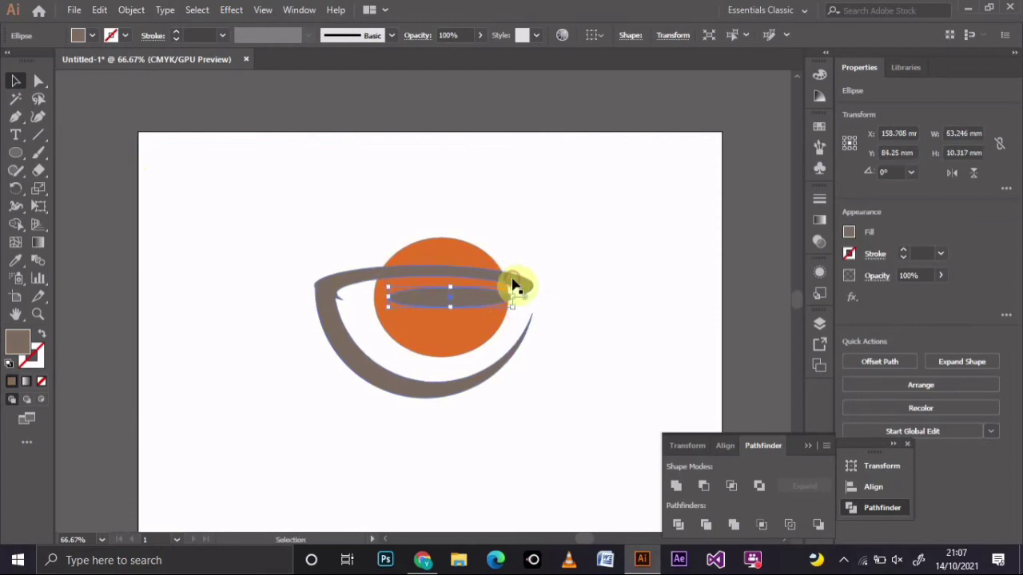
{"action": "key", "text": "Left"}
{"action": "key", "text": "Left"}
{"action": "key", "text": "Left"}
{"action": "key", "text": "Left"}
{"action": "key", "text": "Left"}
{"action": "key", "text": "Left"}
{"action": "left_click", "coordinate": [641, 322]}
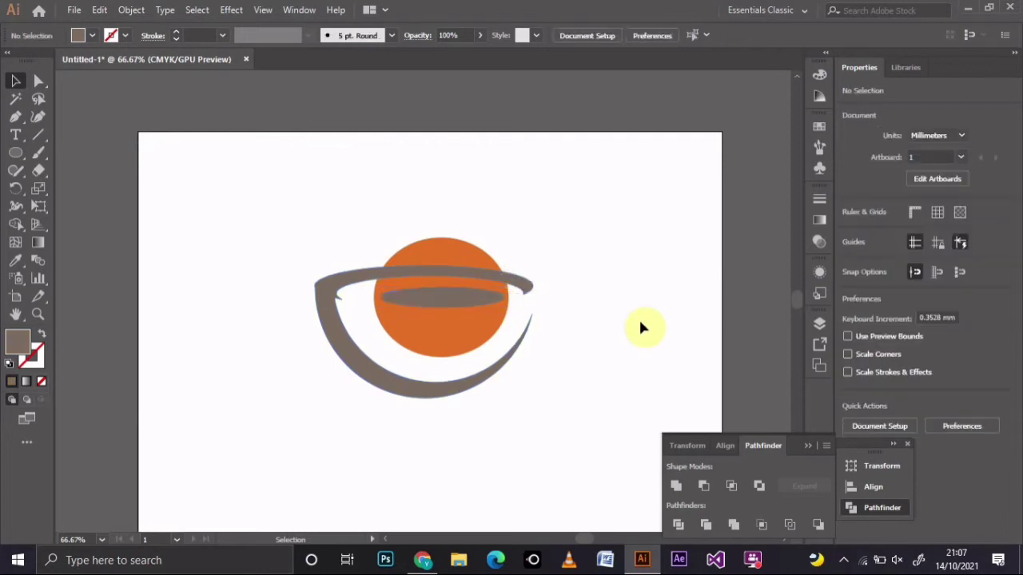
Try to subtract the enlarged flat ellipse from the orange ellipse with Minus Front
{"action": "left_click", "coordinate": [473, 304]}
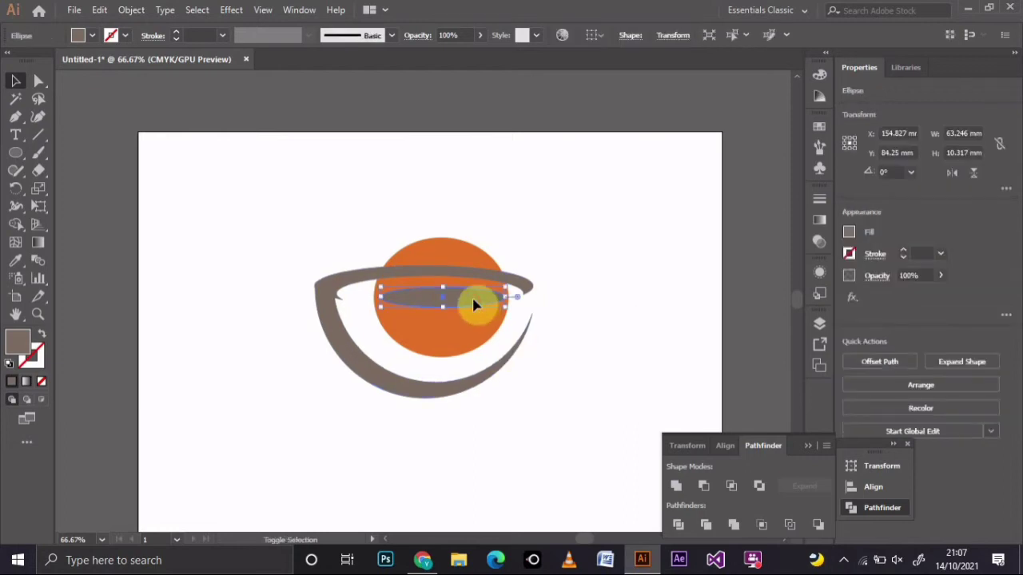
{"action": "left_click", "coordinate": [472, 260], "text": "shift"}
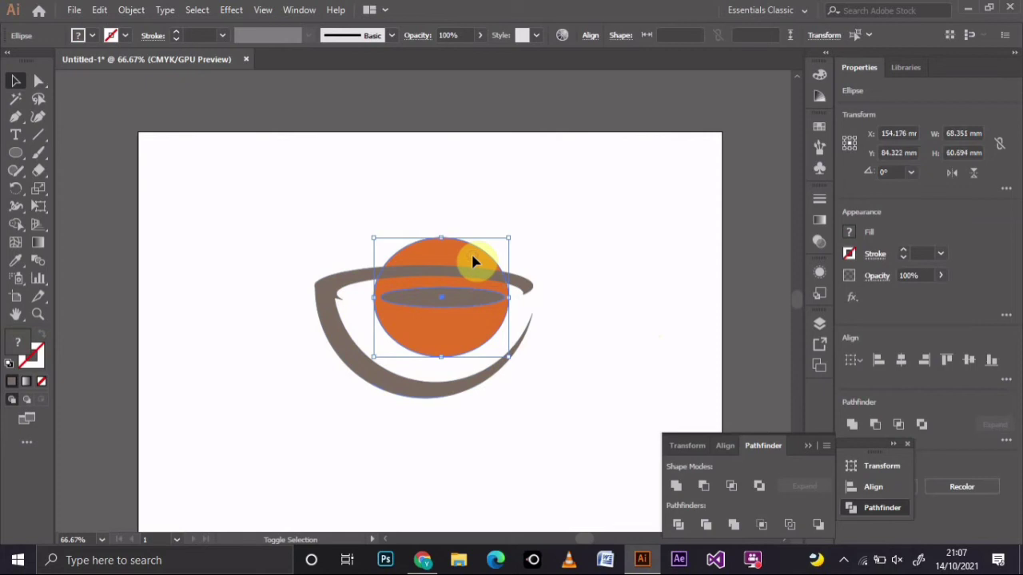
{"action": "left_click", "coordinate": [703, 483]}
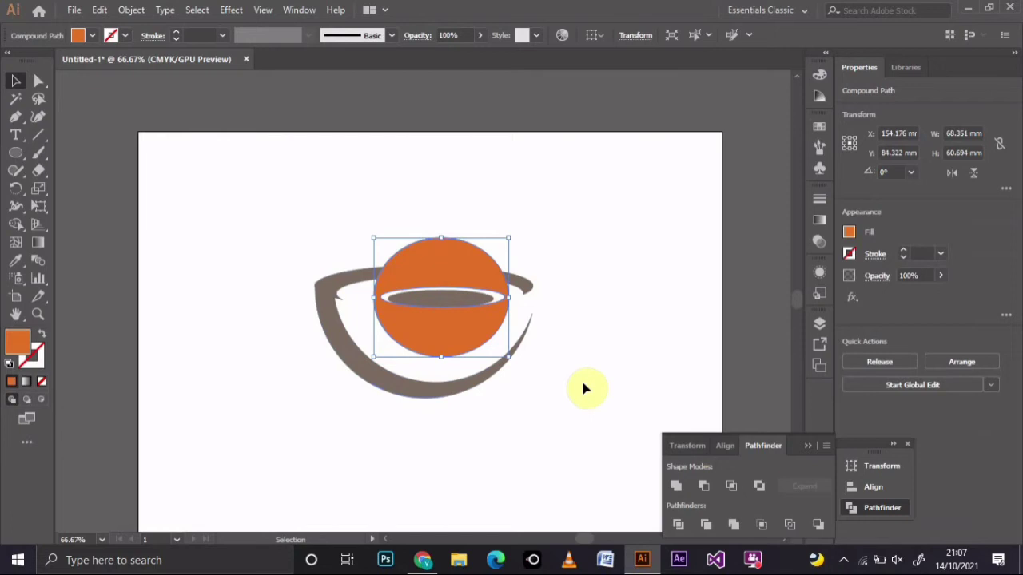
{"action": "key", "text": "ctrl+z"}
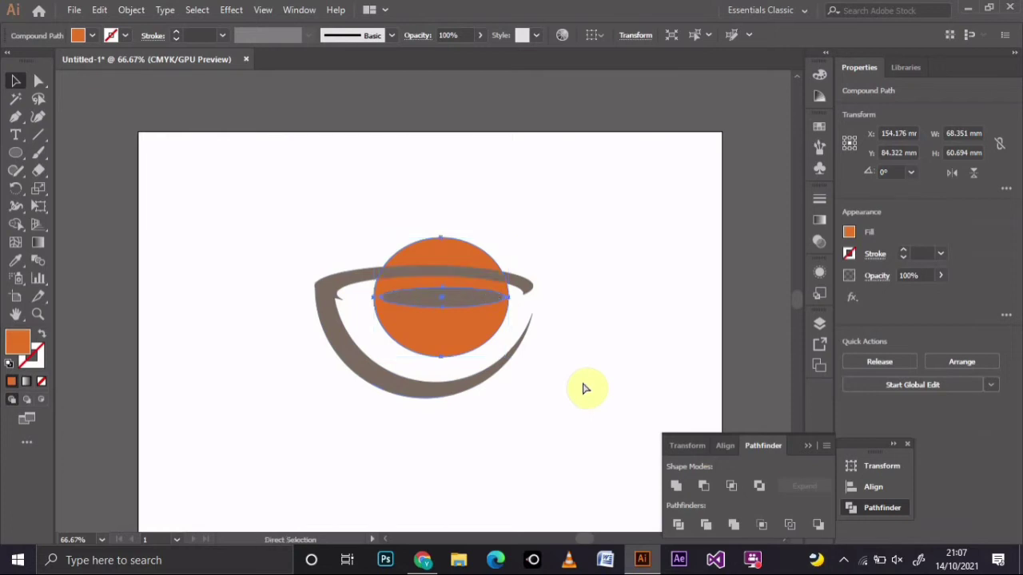
{"action": "left_click", "coordinate": [589, 363]}
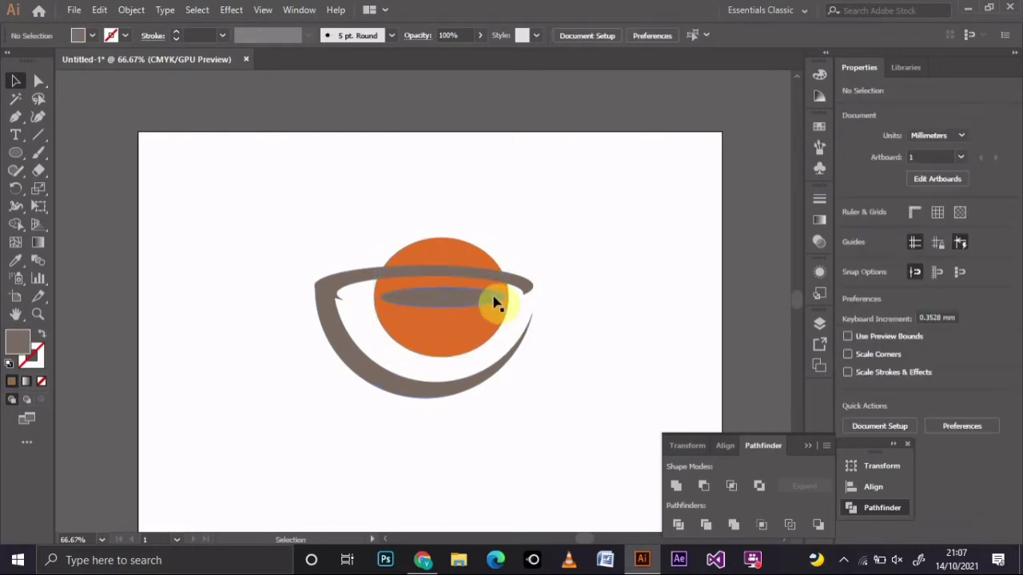
Widen the flat ellipse copy past the orange ellipse's edges to about 72 × 12 mm and nudge it left to about X 154 mm
{"action": "left_click", "coordinate": [499, 300]}
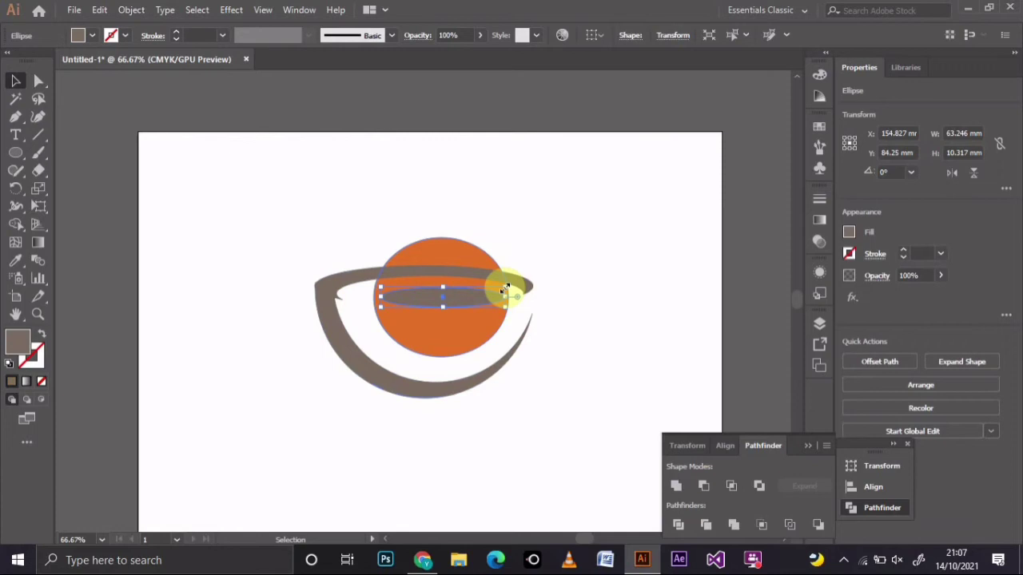
{"action": "left_click_drag", "start_coordinate": [506, 288], "coordinate": [519, 284]}
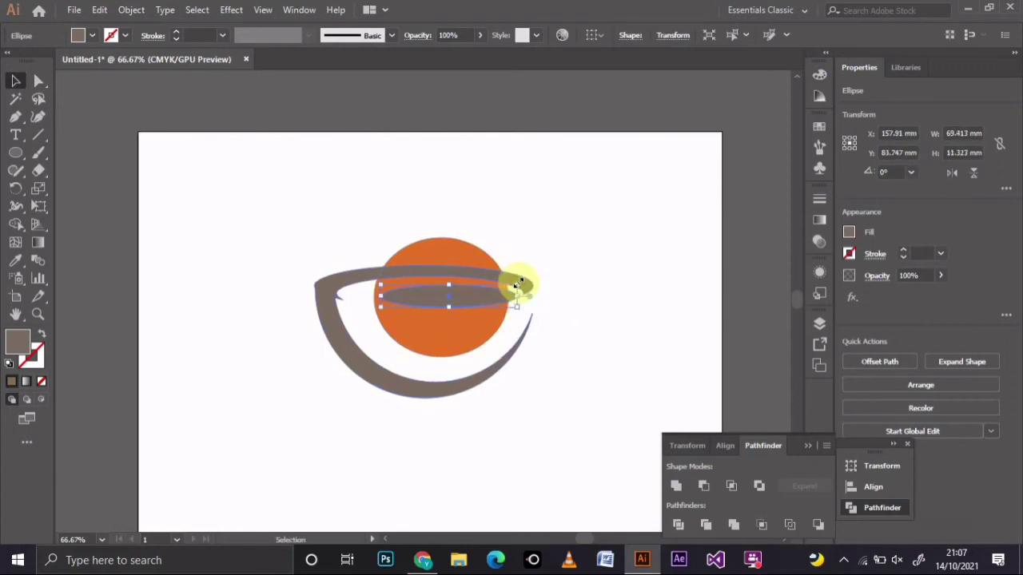
{"action": "key", "text": "Left"}
{"action": "key", "text": "Left"}
{"action": "key", "text": "Left"}
{"action": "key", "text": "Left"}
{"action": "key", "text": "Left"}
{"action": "key", "text": "Left"}
{"action": "key", "text": "Left"}
{"action": "key", "text": "Left"}
{"action": "key", "text": "Left"}
{"action": "key", "text": "Left"}
{"action": "key", "text": "Left"}
{"action": "key", "text": "Left"}
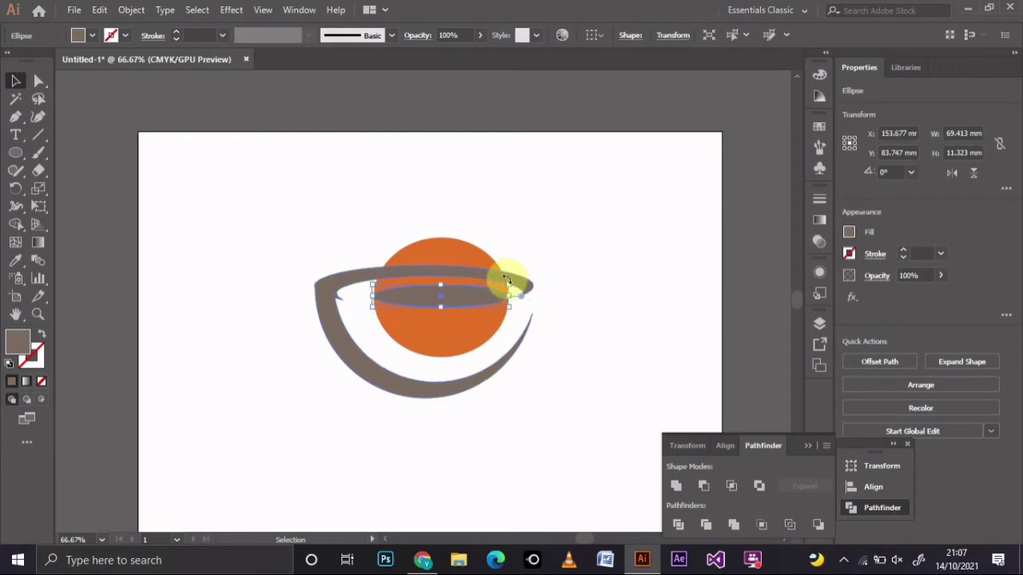
{"action": "left_click_drag", "start_coordinate": [510, 286], "coordinate": [512, 285]}
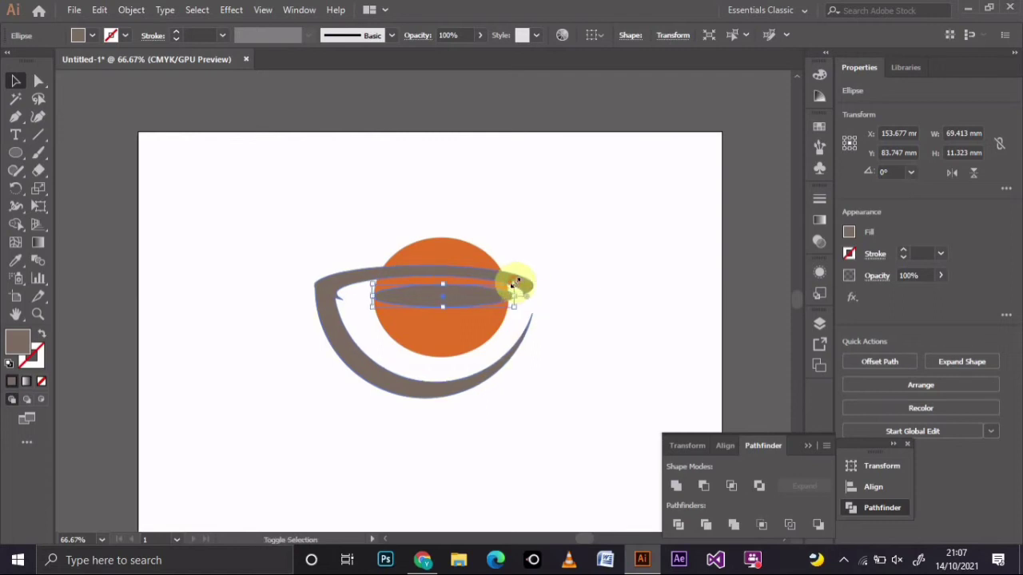
{"action": "key", "text": "Left"}
{"action": "key", "text": "Left"}
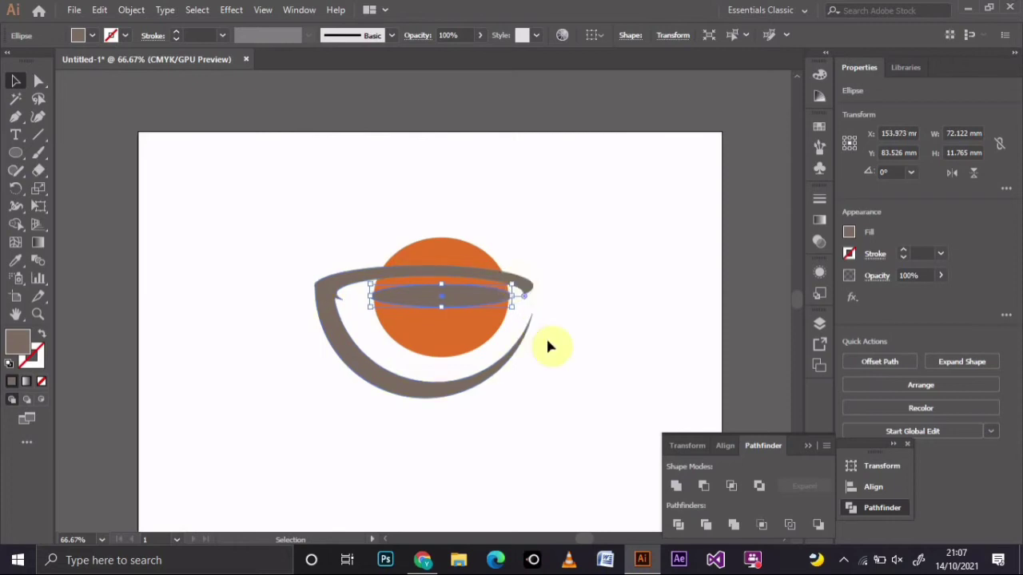
Subtract the widened flat ellipse from the orange ellipse with Minus Front, splitting the orange shape in two
{"action": "left_click", "coordinate": [478, 258], "text": "shift"}
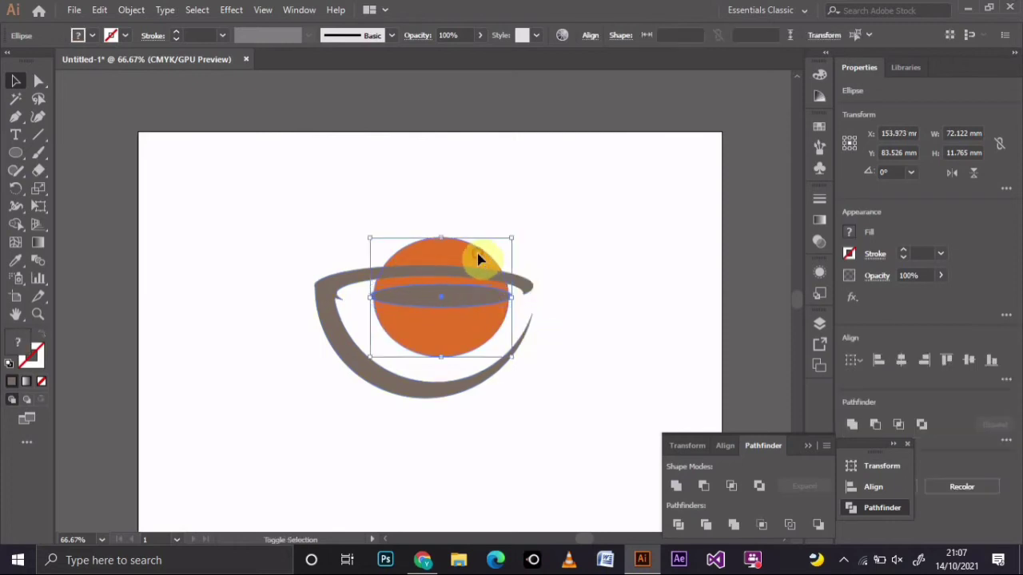
{"action": "left_click", "coordinate": [703, 487]}
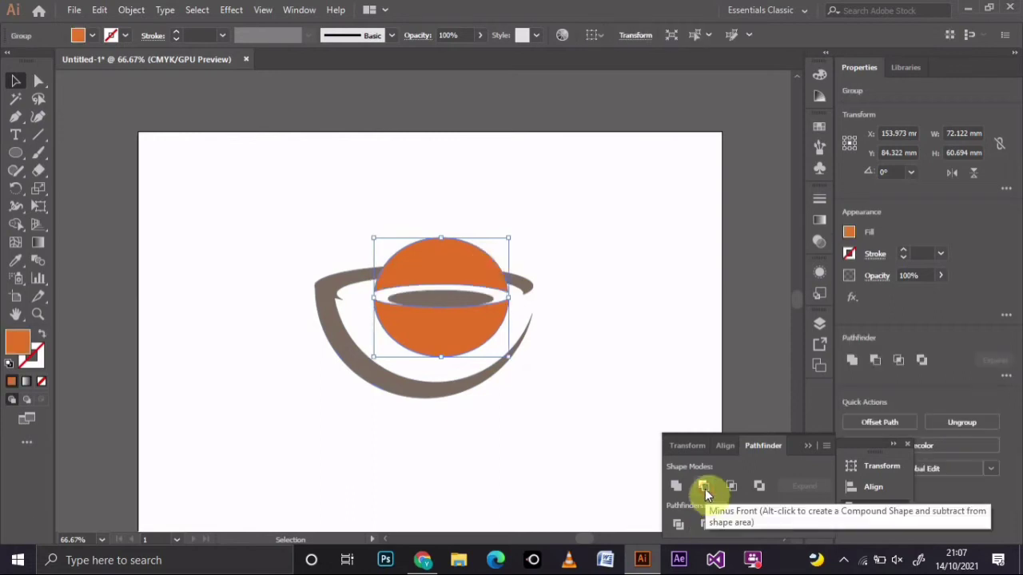
{"action": "left_click", "coordinate": [586, 432]}
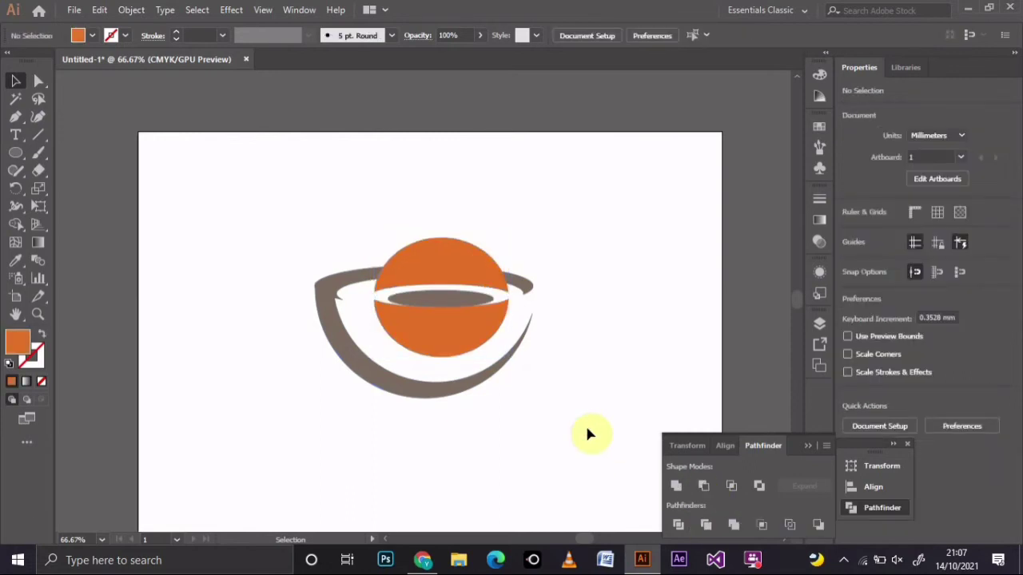
Ungroup the two orange pieces and delete the upper one
{"action": "left_click", "coordinate": [490, 334]}
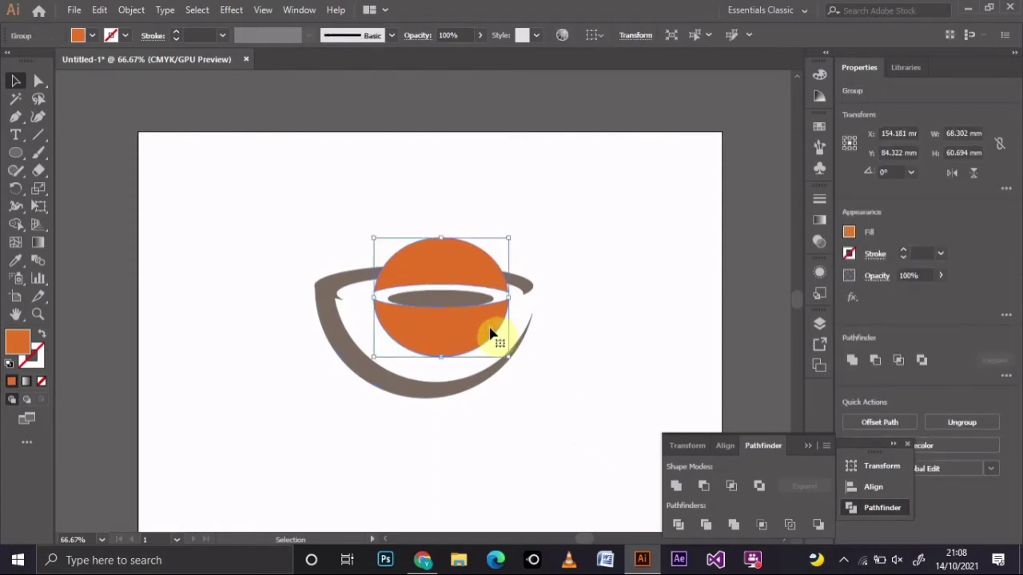
{"action": "right_click", "coordinate": [491, 334]}
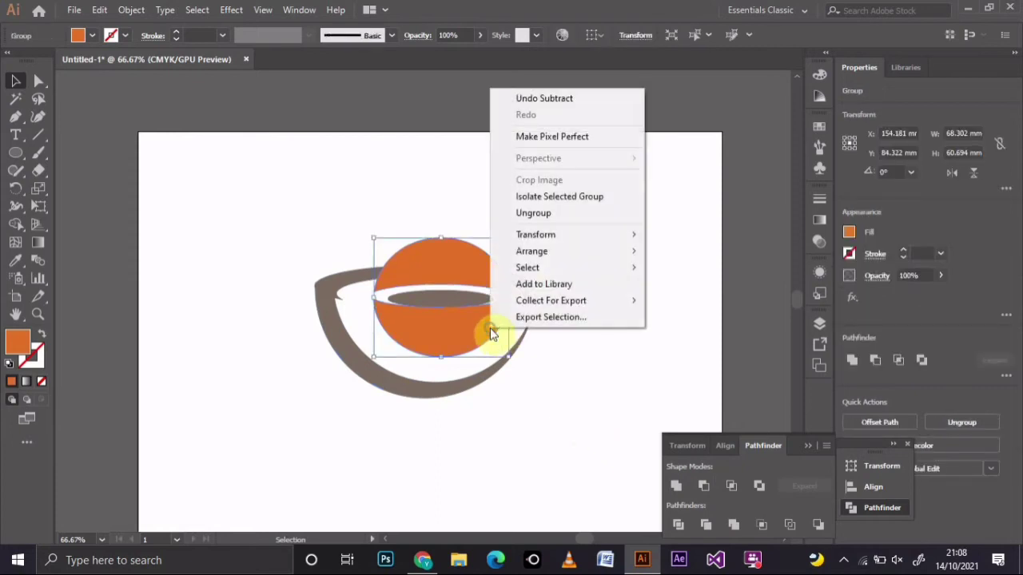
{"action": "left_click", "coordinate": [551, 212]}
{"action": "left_click", "coordinate": [609, 282]}
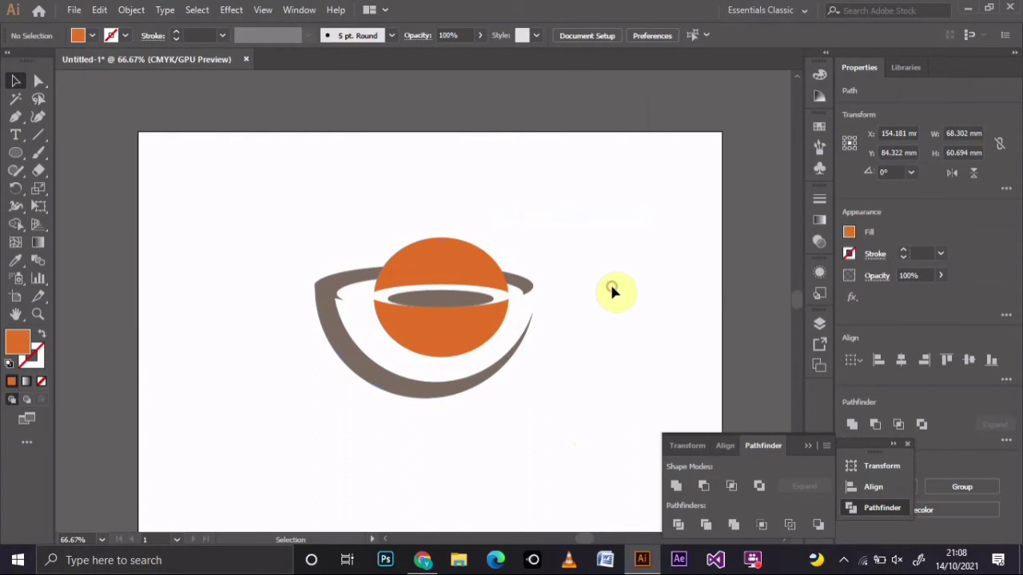
{"action": "left_click", "coordinate": [434, 248]}
{"action": "key", "text": "Delete"}
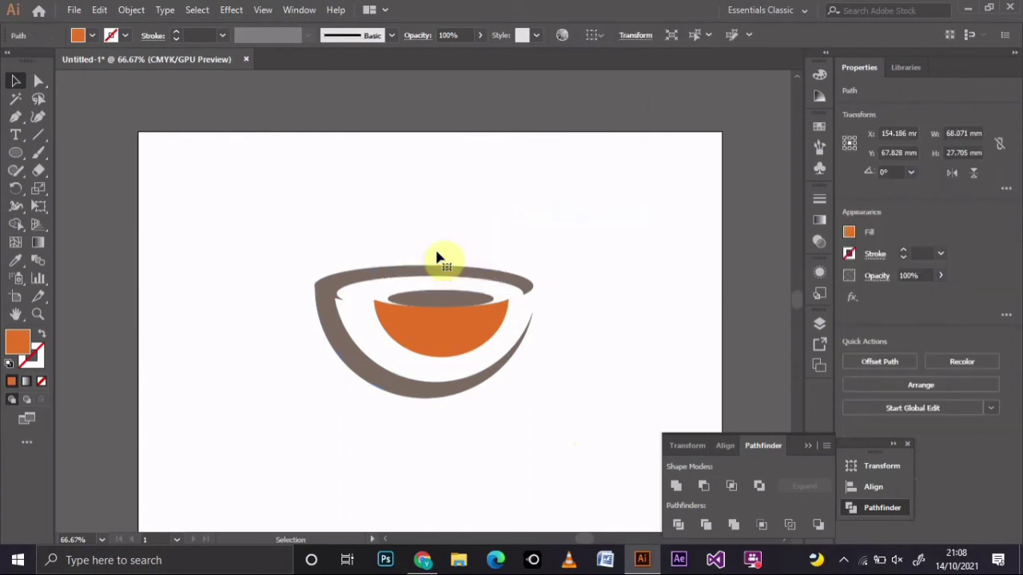
Nudge the remaining orange piece down to about Y 104.9 mm, leaving a gap below the flat ellipse
{"action": "left_click", "coordinate": [453, 325]}
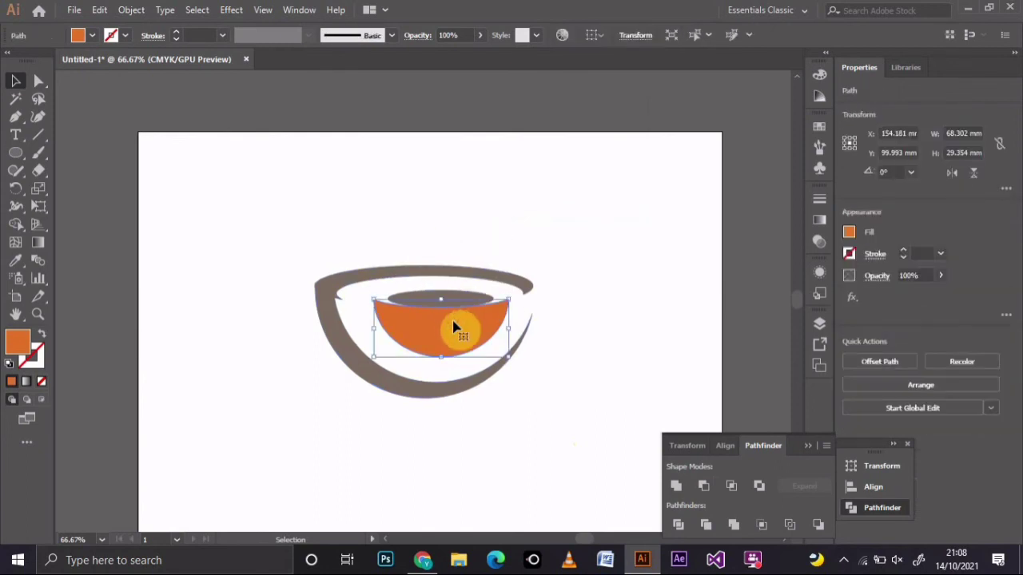
{"action": "key", "text": "Down"}
{"action": "key", "text": "Down"}
{"action": "key", "text": "Down"}
{"action": "key", "text": "Down"}
{"action": "key", "text": "Down"}
{"action": "key", "text": "Down"}
{"action": "key", "text": "Down"}
{"action": "key", "text": "Down"}
{"action": "key", "text": "Down"}
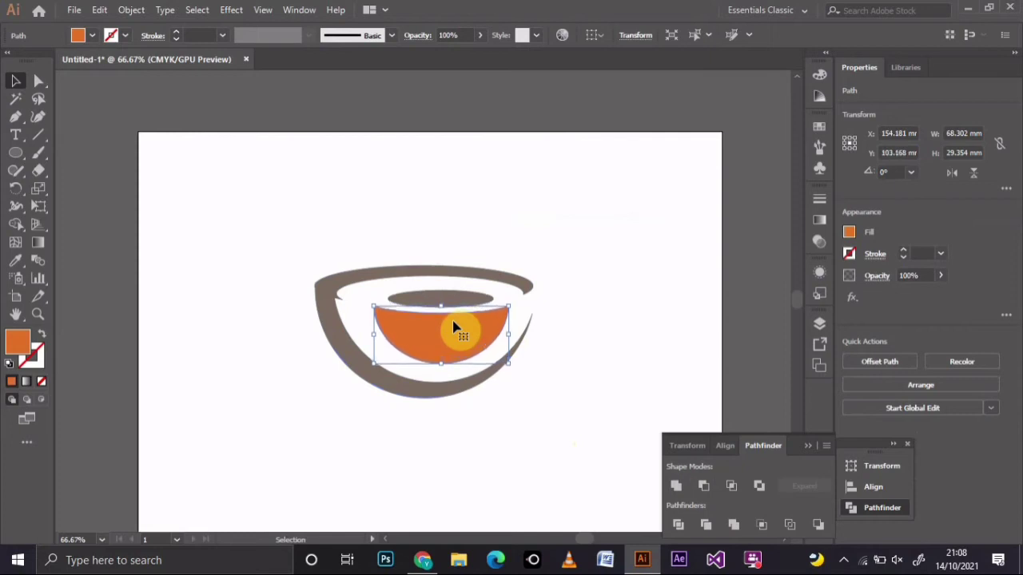
{"action": "key", "text": "Down"}
{"action": "key", "text": "Down"}
{"action": "key", "text": "Down"}
{"action": "key", "text": "Down"}
{"action": "key", "text": "Down"}
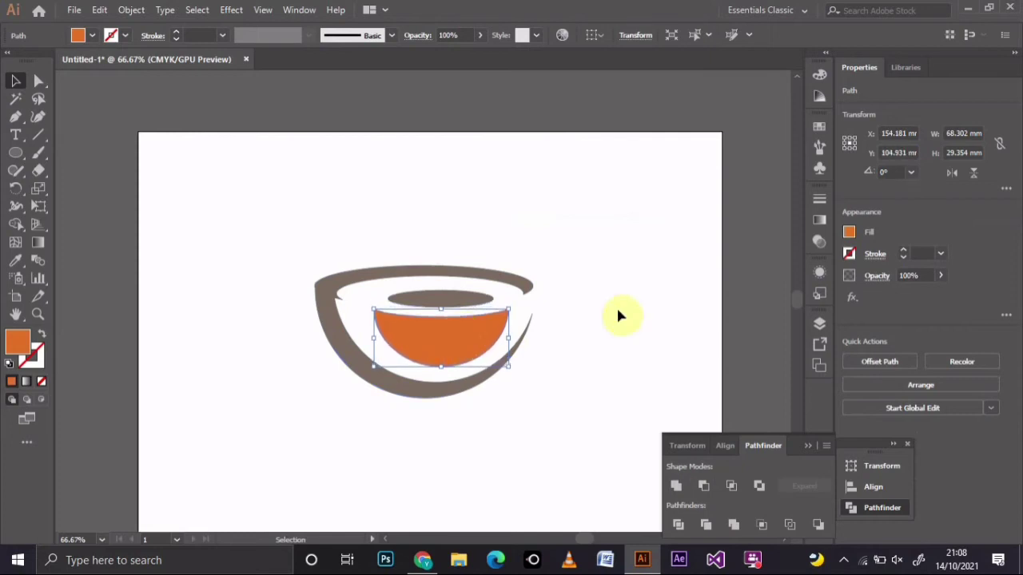
{"action": "left_click", "coordinate": [624, 318]}
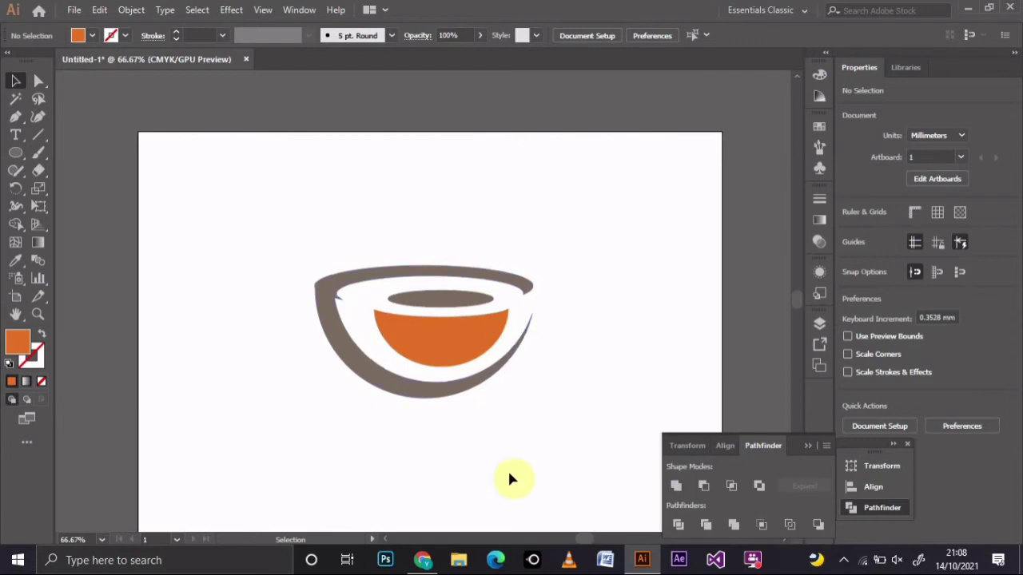
Draw a flat orange ellipse about 122 × 18 mm beneath the bowl and nudge it left to about X 145.9 mm
{"action": "left_click", "coordinate": [16, 153]}
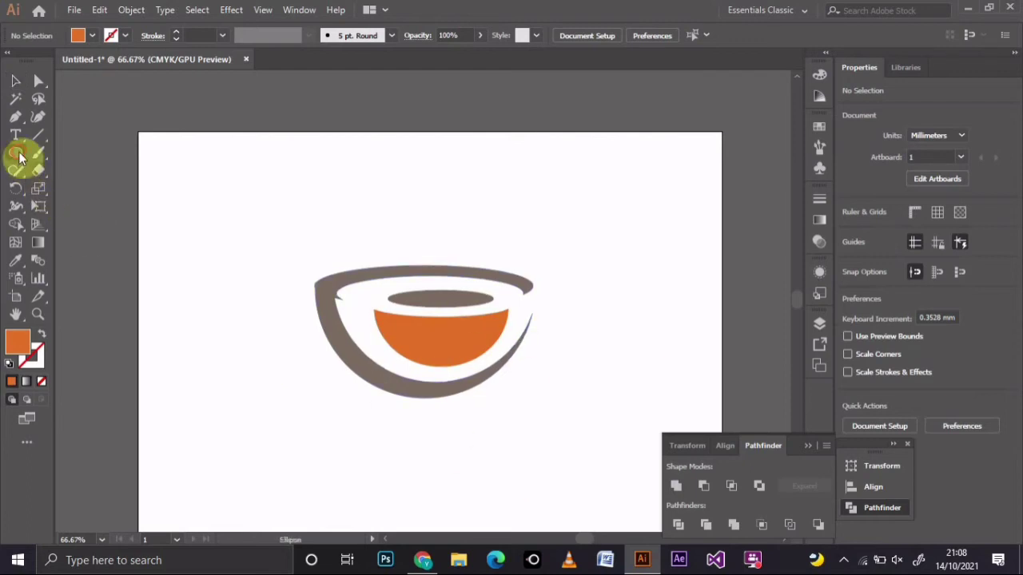
{"action": "left_click_drag", "start_coordinate": [320, 415], "coordinate": [562, 453]}
{"action": "key", "text": "Left"}
{"action": "key", "text": "Left"}
{"action": "key", "text": "Left"}
{"action": "key", "text": "Left"}
{"action": "key", "text": "Left"}
{"action": "key", "text": "Left"}
{"action": "key", "text": "Left"}
{"action": "key", "text": "Left"}
{"action": "key", "text": "Left"}
{"action": "key", "text": "Left"}
{"action": "key", "text": "Left"}
{"action": "key", "text": "Left"}
{"action": "key", "text": "Left"}
{"action": "key", "text": "Left"}
{"action": "key", "text": "Left"}
{"action": "key", "text": "Left"}
{"action": "key", "text": "Left"}
{"action": "key", "text": "Left"}
{"action": "key", "text": "Left"}
{"action": "key", "text": "Left"}
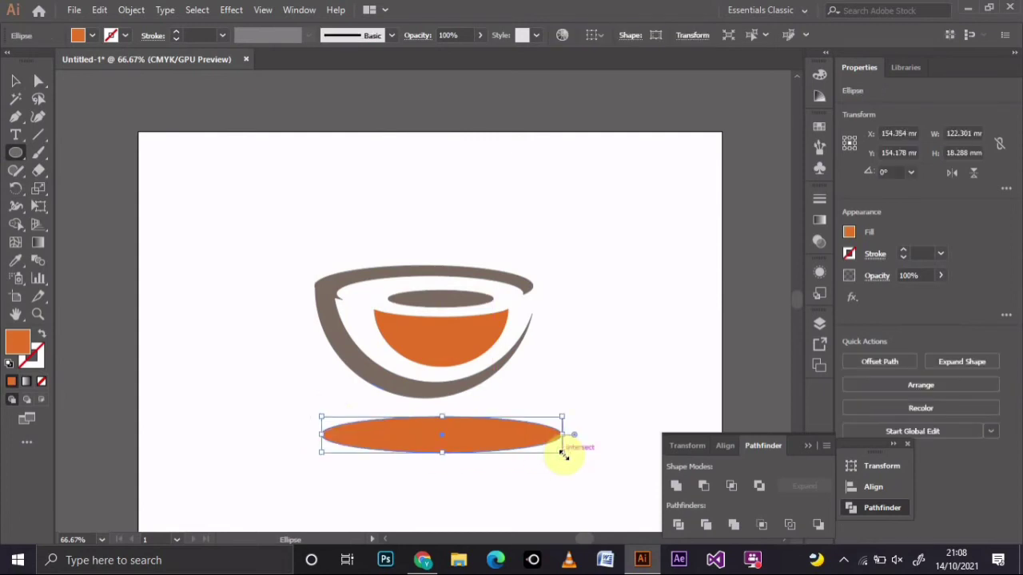
Duplicate the orange ellipse beneath the bowl in place and move the copy up to about X 148.5 mm, Y 146.2 mm
{"action": "left_click", "coordinate": [99, 9]}
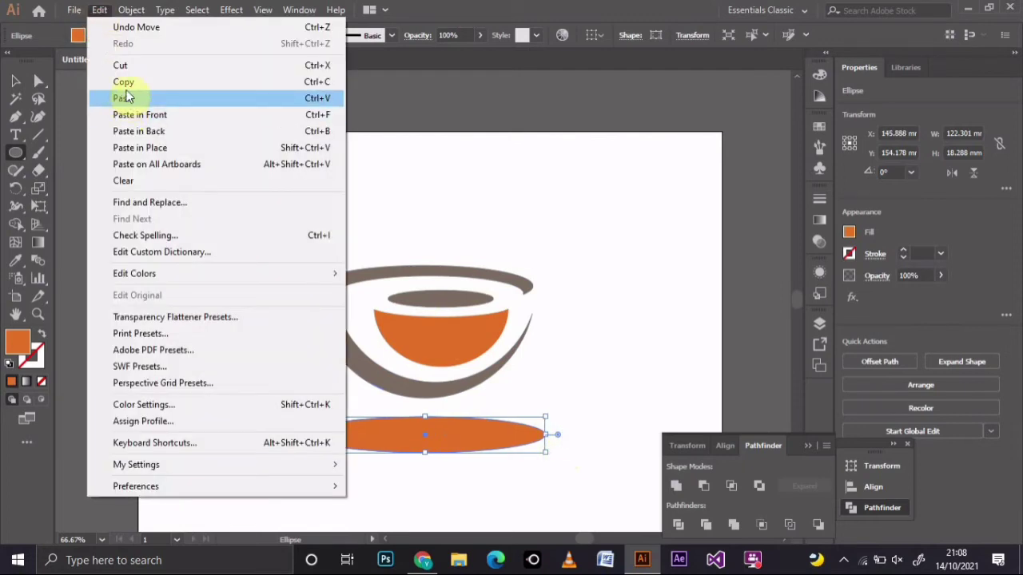
{"action": "left_click", "coordinate": [128, 84]}
{"action": "left_click", "coordinate": [96, 9]}
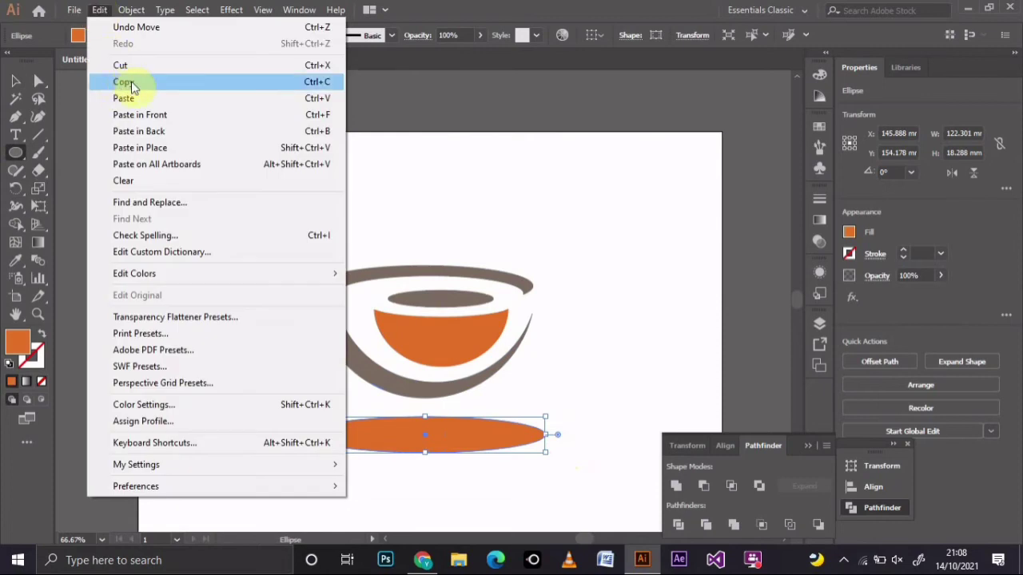
{"action": "left_click", "coordinate": [149, 148]}
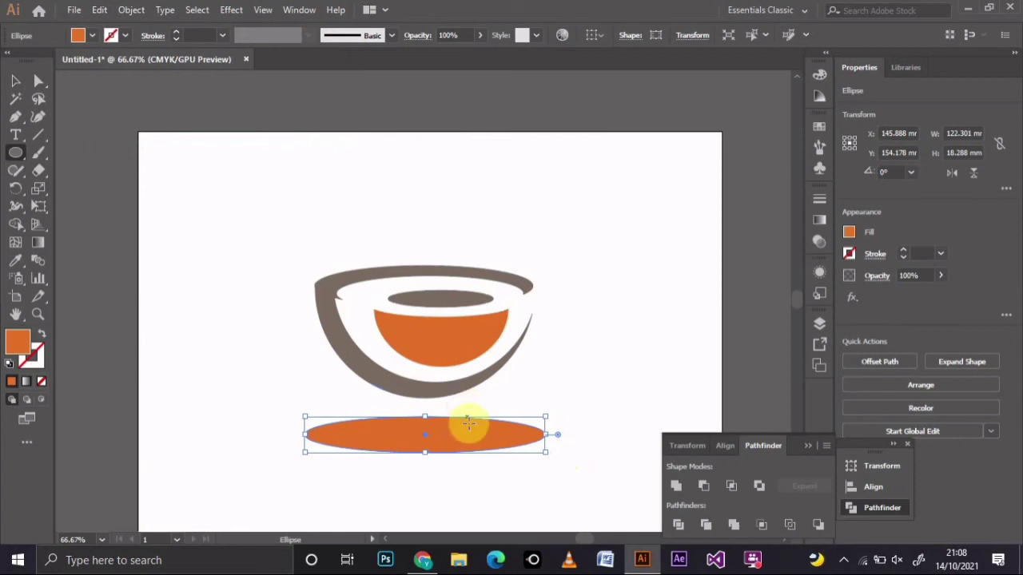
{"action": "left_click", "coordinate": [14, 83]}
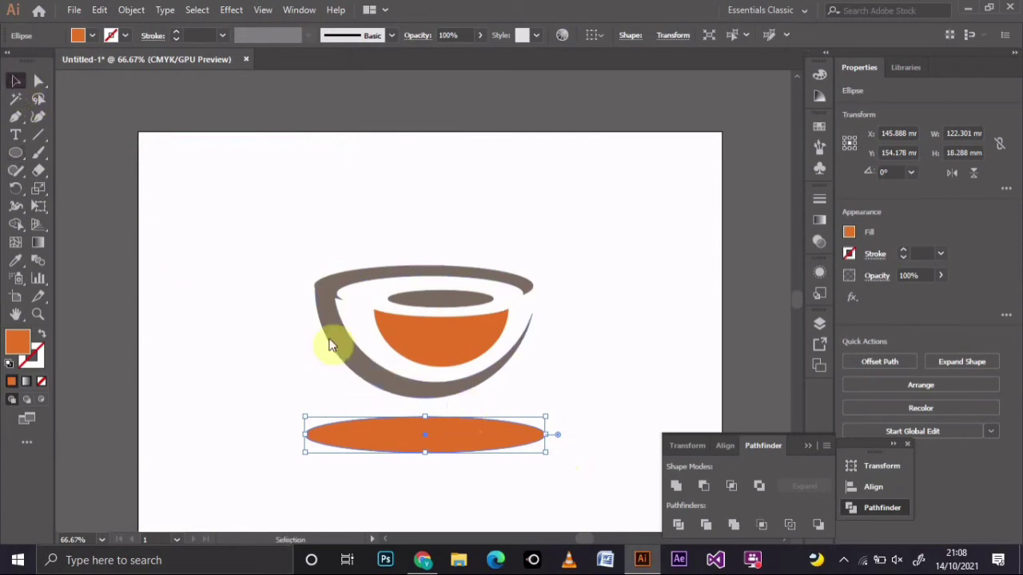
{"action": "left_click_drag", "start_coordinate": [457, 434], "coordinate": [459, 421]}
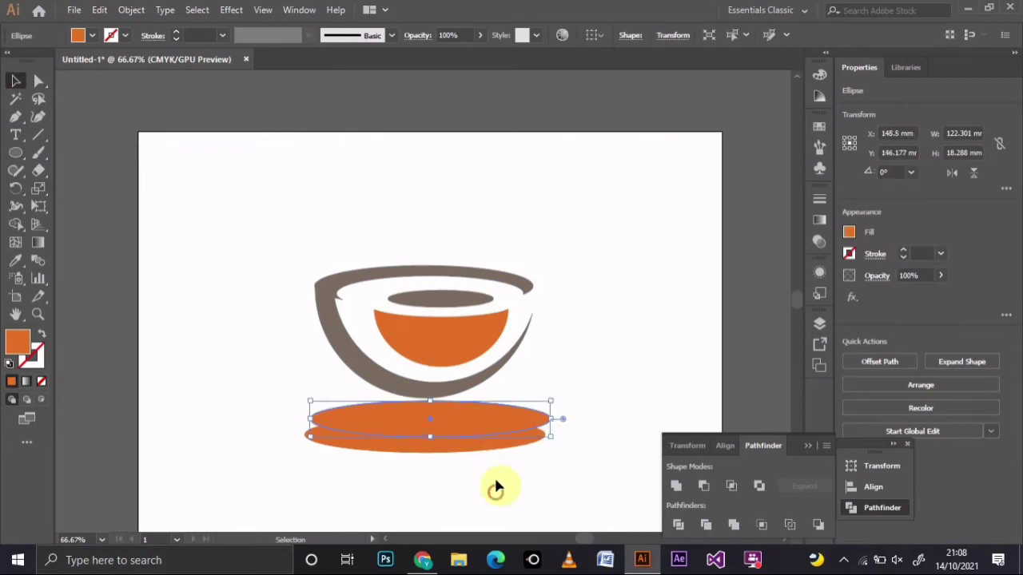
Try subtracting the upper orange ellipse from the lower one with Minus Front, and undo the subtraction
{"action": "left_click", "coordinate": [503, 420], "text": "shift"}
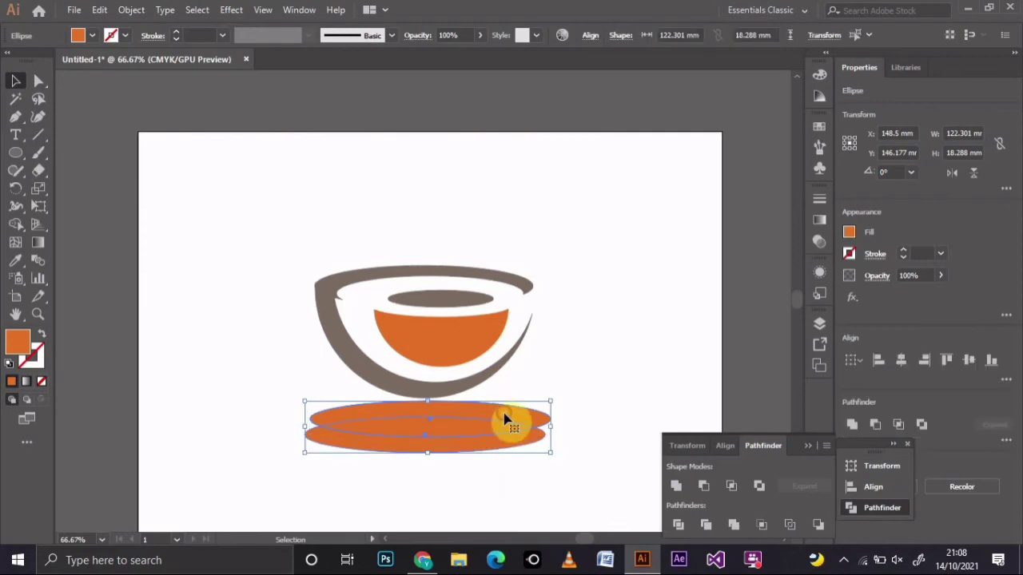
{"action": "left_click", "coordinate": [705, 487]}
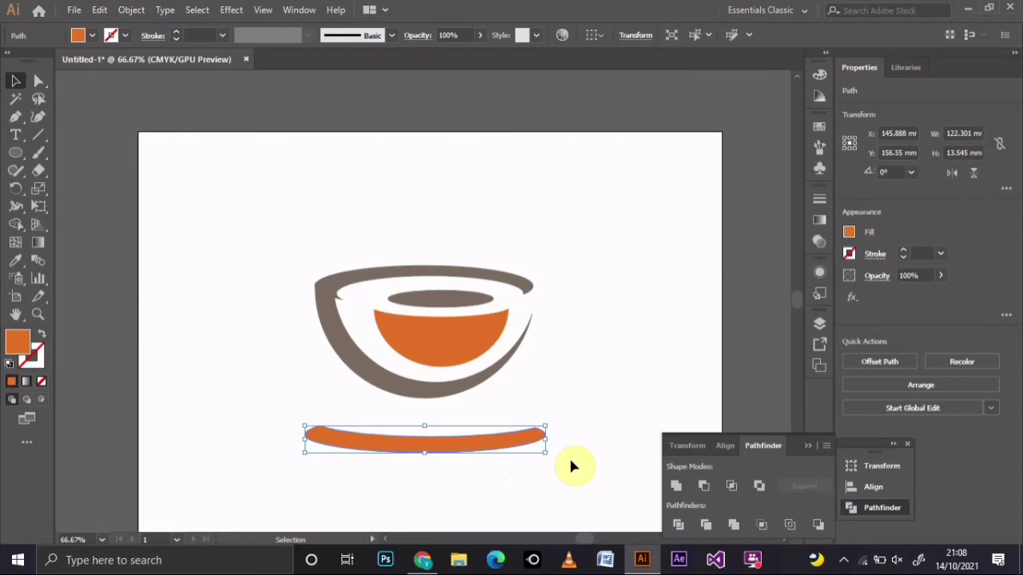
{"action": "key", "text": "ctrl+z"}
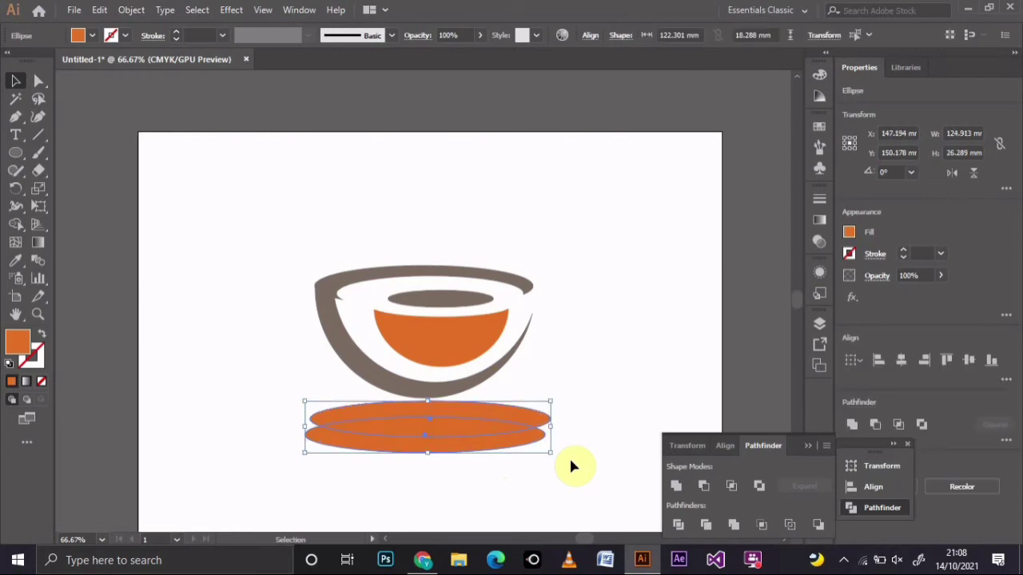
{"action": "left_click", "coordinate": [572, 420]}
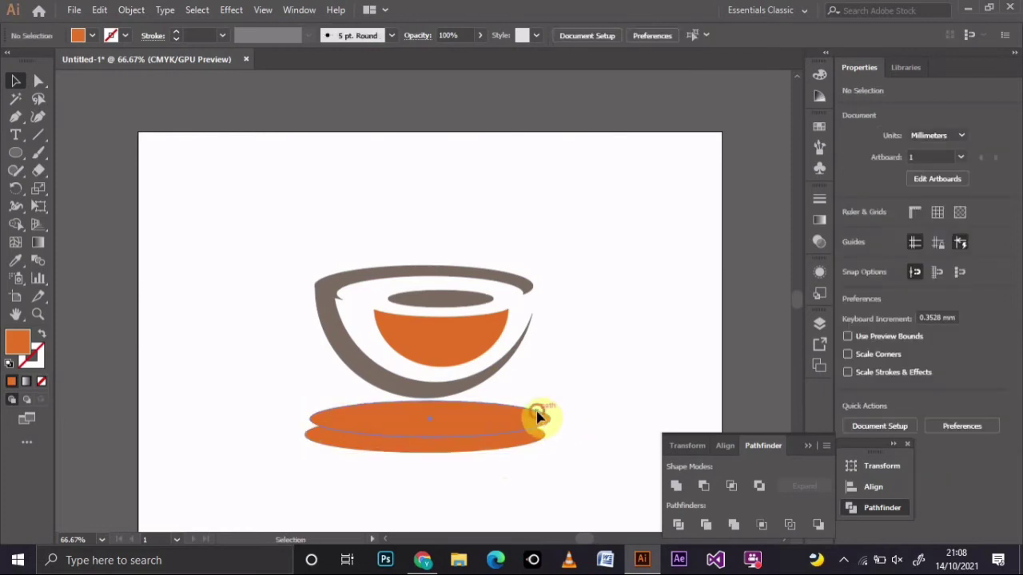
Scale the upper orange ellipse down to about 107 × 16 mm and nudge it to about X 145.4 mm, Y 149.1 mm
{"action": "left_click", "coordinate": [549, 409]}
{"action": "mouse_move", "coordinate": [551, 402]}
{"action": "left_mouse_down"}
{"action": "mouse_move", "coordinate": [540, 406]}
{"action": "mouse_move", "coordinate": [557, 411]}
{"action": "left_mouse_up"}
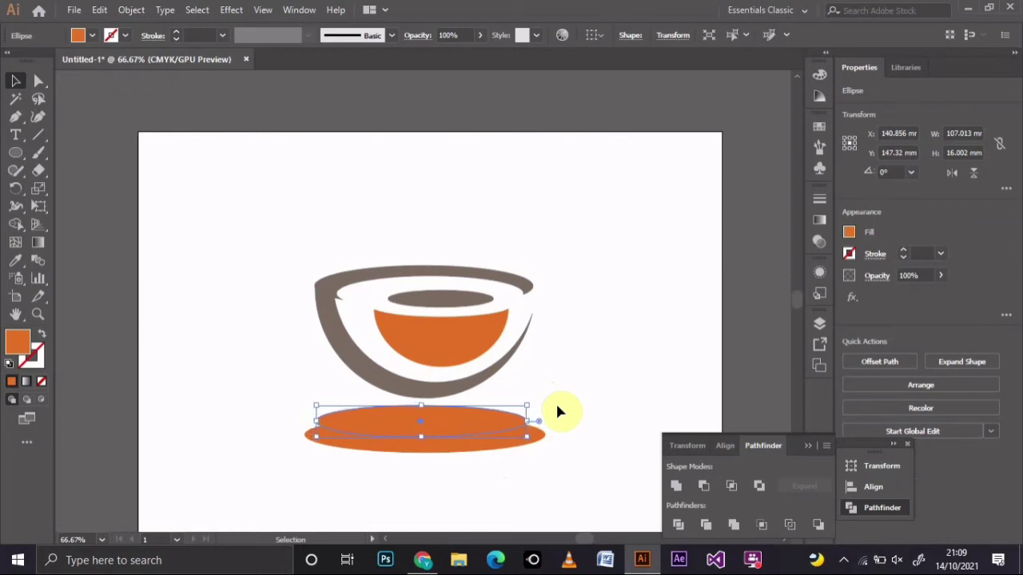
{"action": "key", "text": "Right"}
{"action": "key", "text": "Right"}
{"action": "key", "text": "Right"}
{"action": "key", "text": "Right"}
{"action": "key", "text": "Right"}
{"action": "key", "text": "Right"}
{"action": "key", "text": "Right"}
{"action": "key", "text": "Right"}
{"action": "key", "text": "Right"}
{"action": "key", "text": "Right"}
{"action": "key", "text": "Right"}
{"action": "key", "text": "Right"}
{"action": "key", "text": "Right"}
{"action": "key", "text": "Down"}
{"action": "key", "text": "Down"}
{"action": "key", "text": "Down"}
{"action": "key", "text": "Down"}
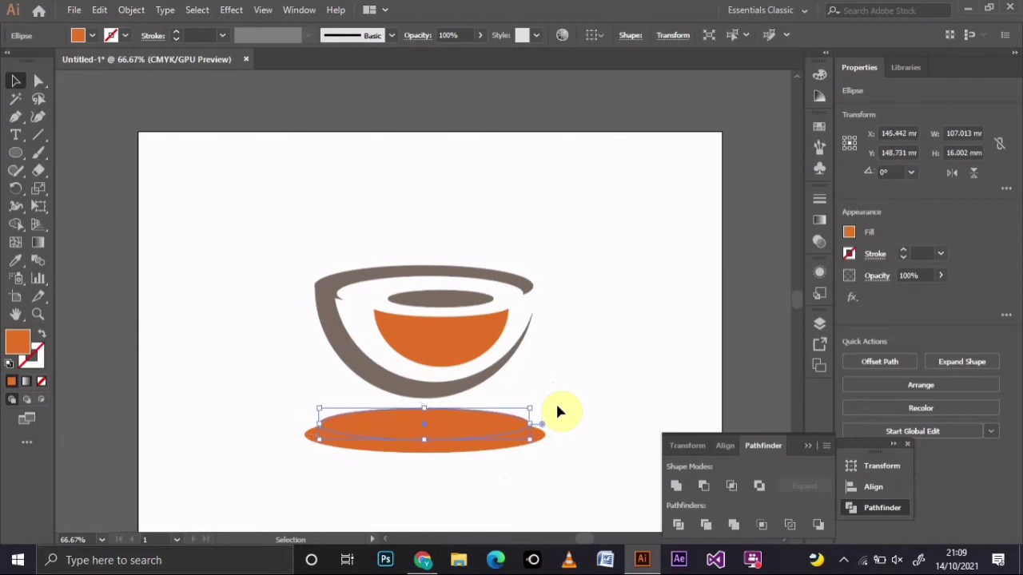
{"action": "key", "text": "Down"}
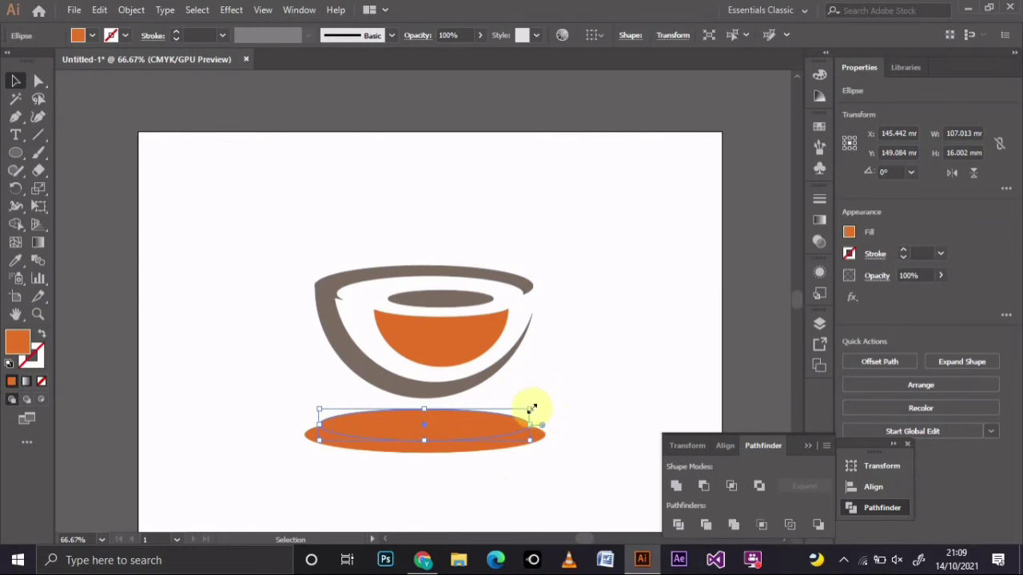
Shrink the upper orange ellipse to about 96 × 14 mm and nudge it up to about Y 149.2 mm
{"action": "left_click_drag", "start_coordinate": [531, 409], "coordinate": [535, 417]}
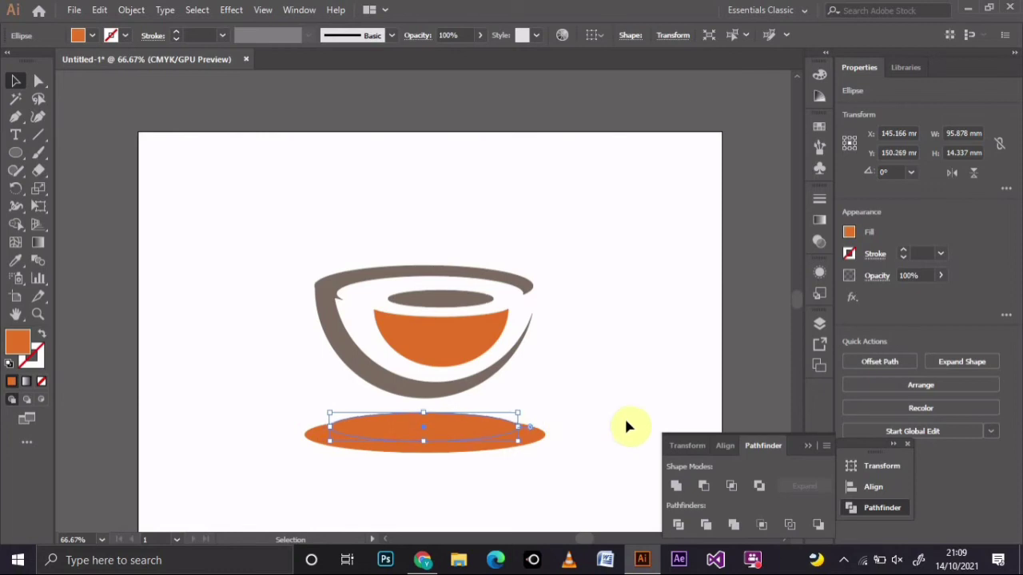
{"action": "key", "text": "Up"}
{"action": "key", "text": "Up"}
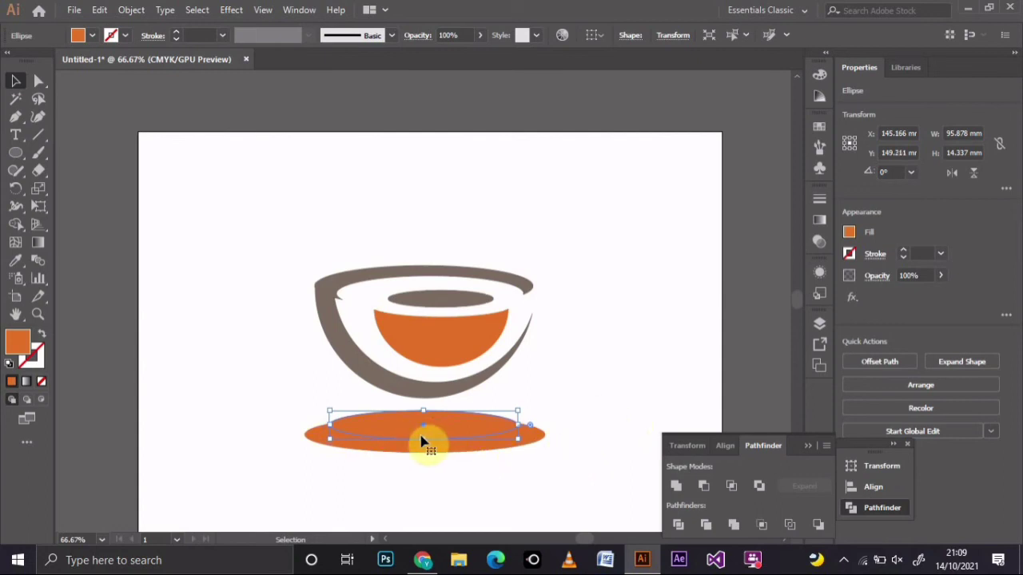
Subtract the upper orange ellipse from the lower one with Minus Front and move the resulting saucer up to about Y 143.1 mm
{"action": "left_click_drag", "start_coordinate": [496, 477], "coordinate": [445, 407]}
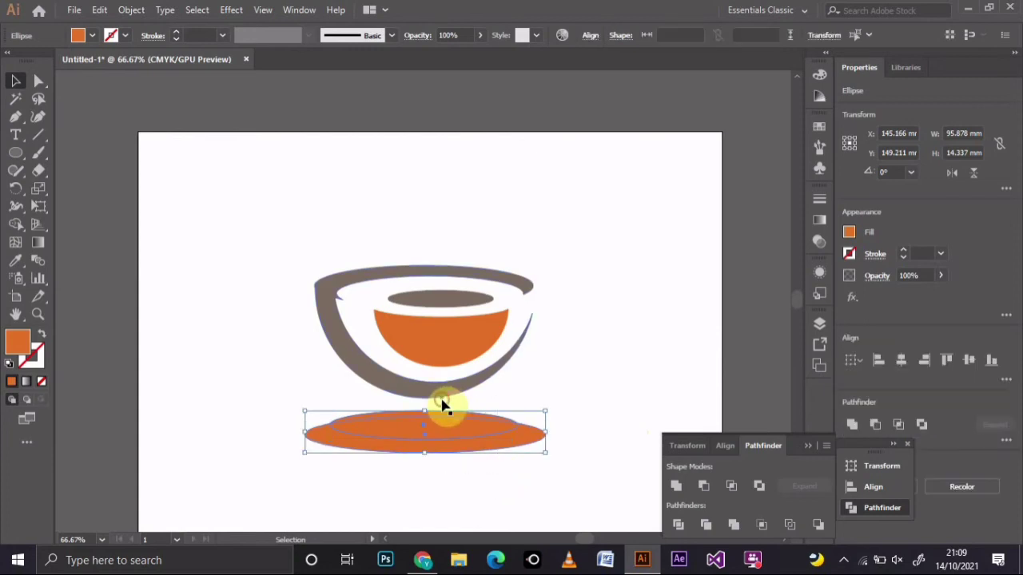
{"action": "left_click", "coordinate": [703, 485]}
{"action": "left_click", "coordinate": [521, 483]}
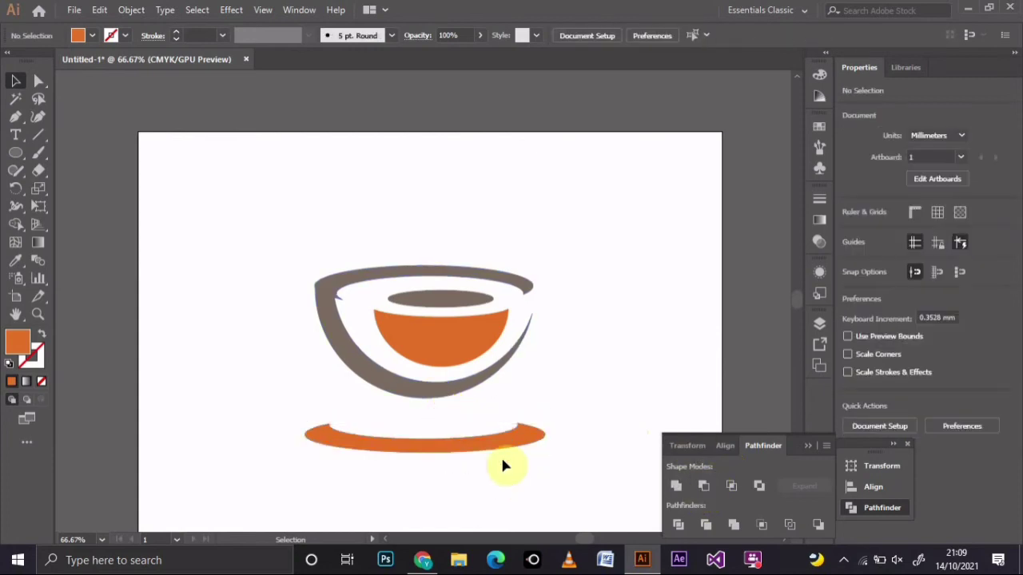
{"action": "left_click_drag", "start_coordinate": [487, 445], "coordinate": [486, 415]}
{"action": "left_click", "coordinate": [513, 464]}
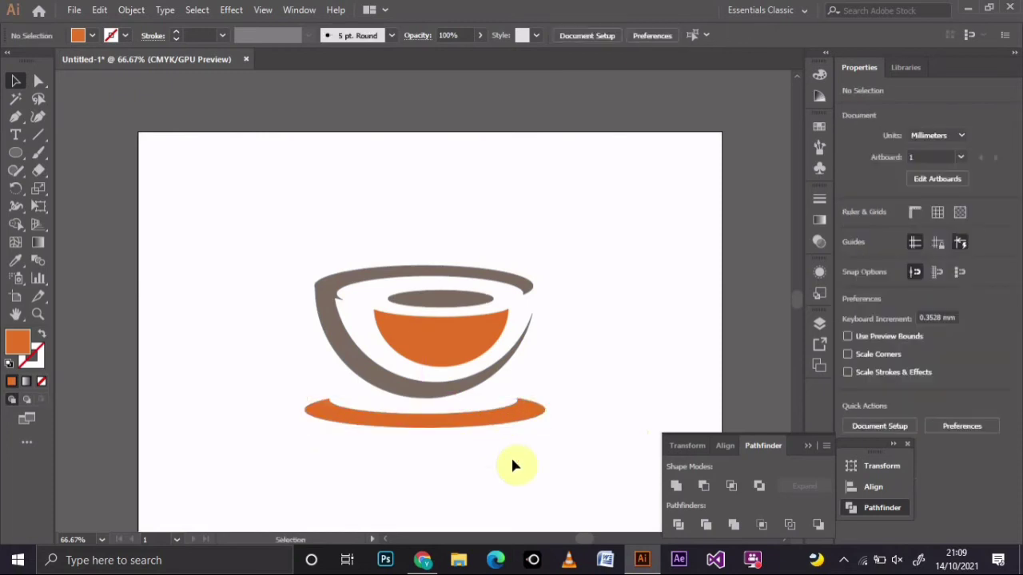
Fill the orange saucer with the dark brown colour 351D0D
{"action": "left_click", "coordinate": [507, 415]}
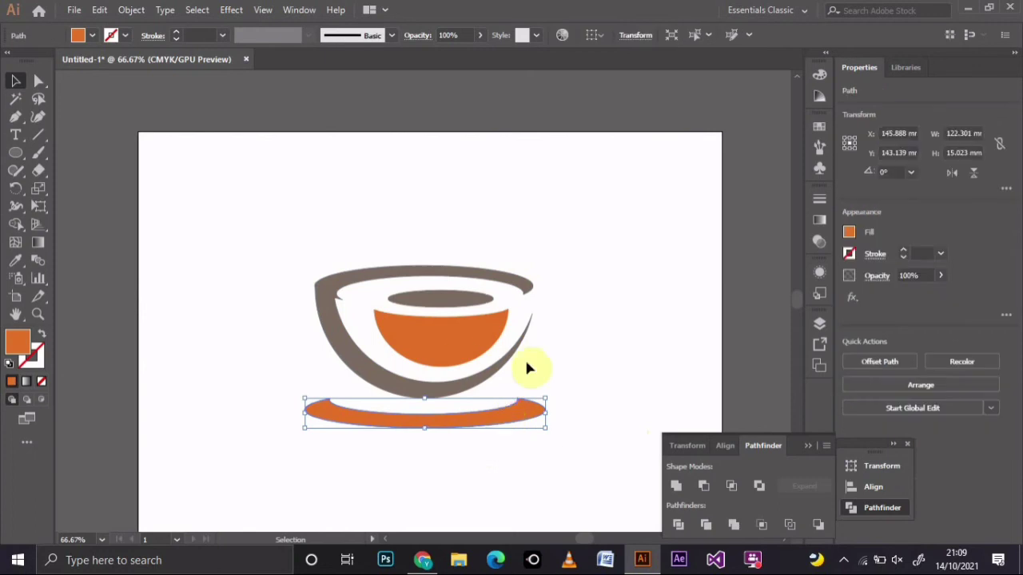
{"action": "double_click", "coordinate": [17, 335]}
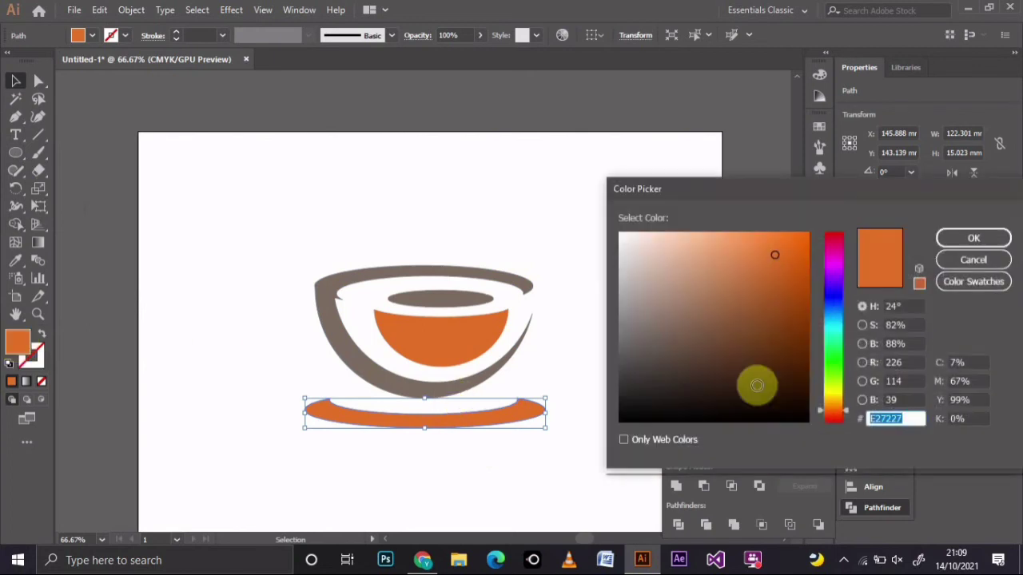
{"action": "left_click", "coordinate": [764, 382]}
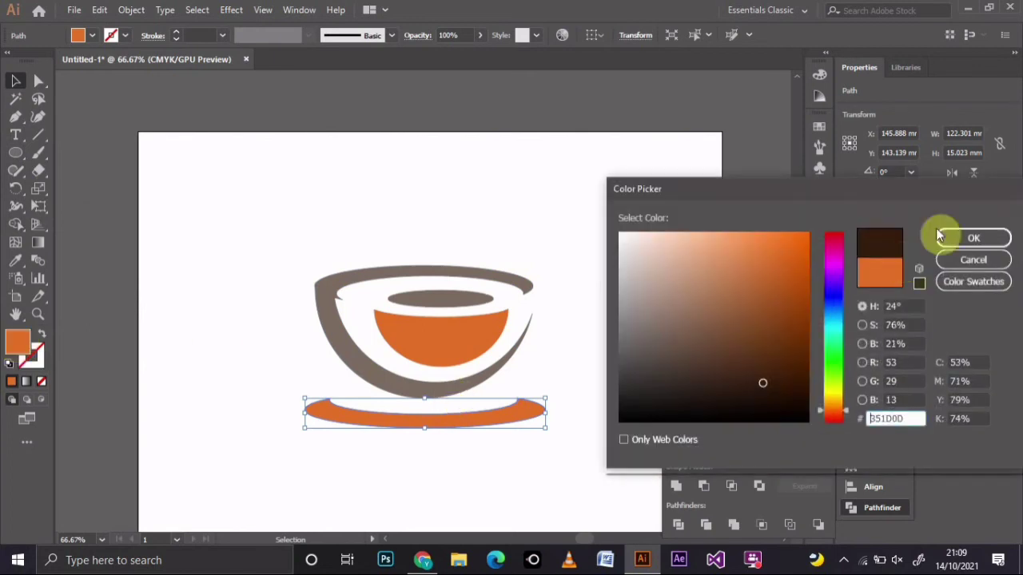
{"action": "left_click", "coordinate": [957, 235]}
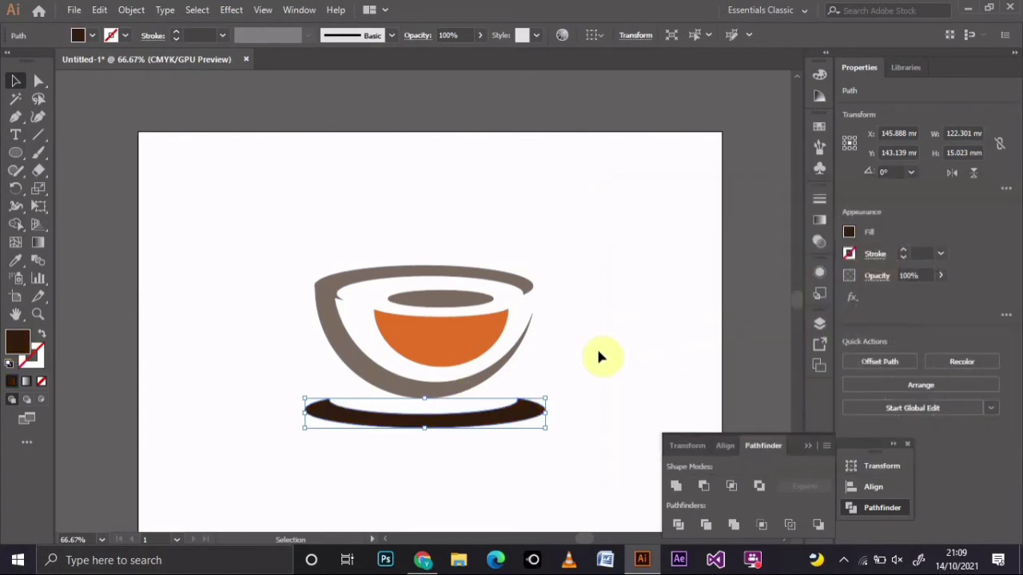
{"action": "left_click", "coordinate": [598, 351]}
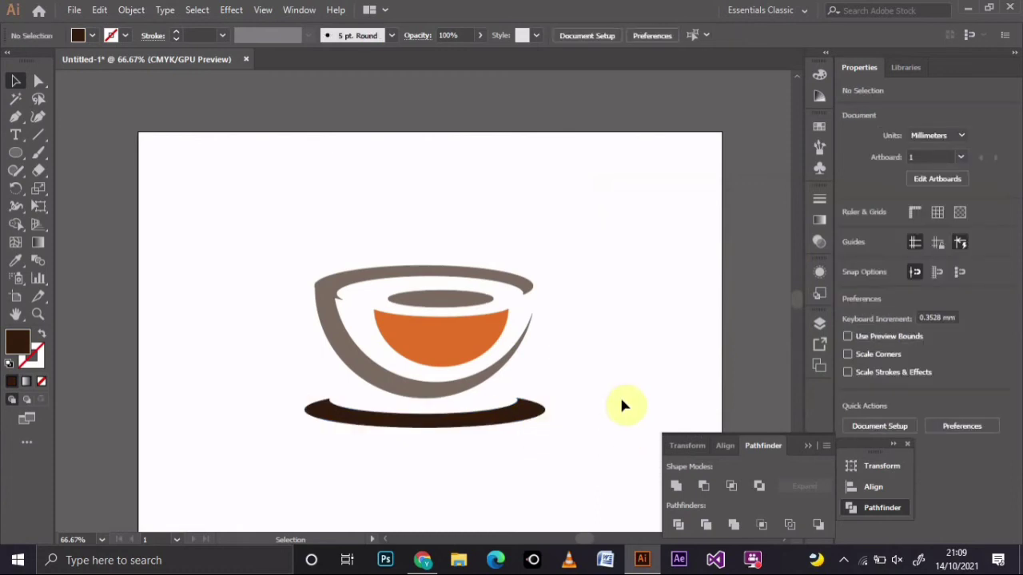
Recolour the orange inner cup with the grey-brown sampled from the bowl outline using the Eyedropper
{"action": "left_click", "coordinate": [475, 338]}
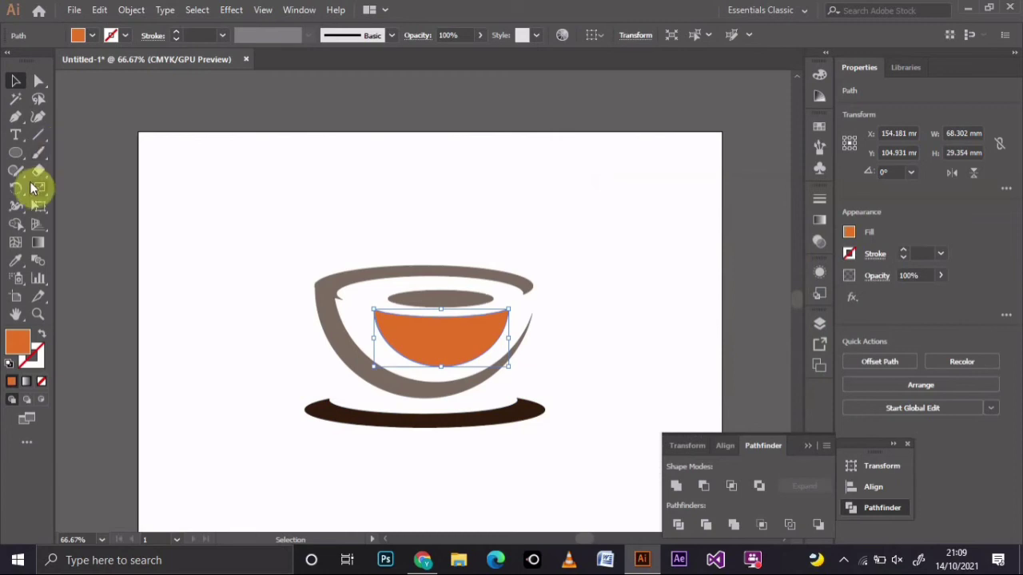
{"action": "left_click", "coordinate": [16, 261]}
{"action": "left_click", "coordinate": [329, 302]}
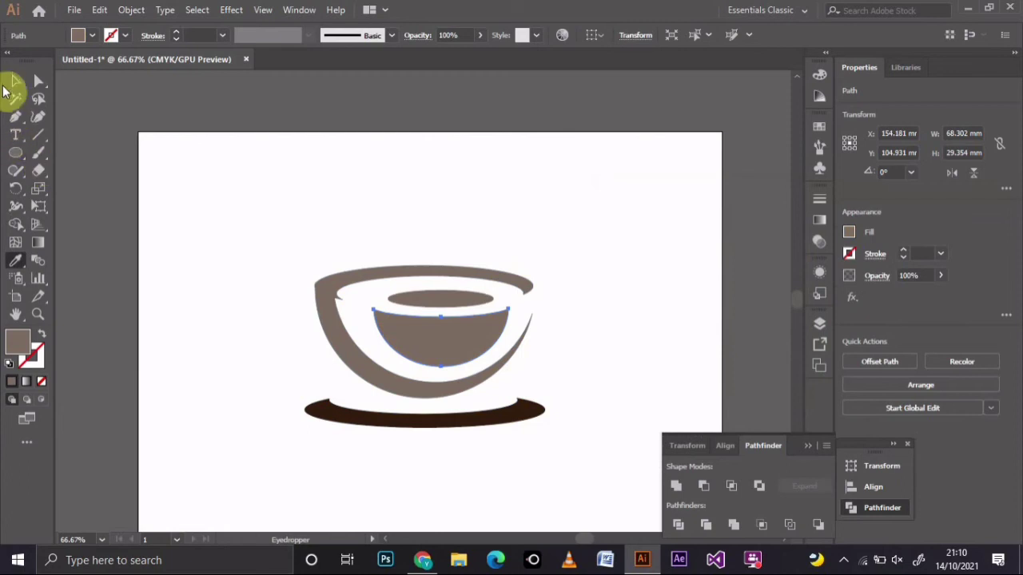
{"action": "left_click", "coordinate": [13, 83]}
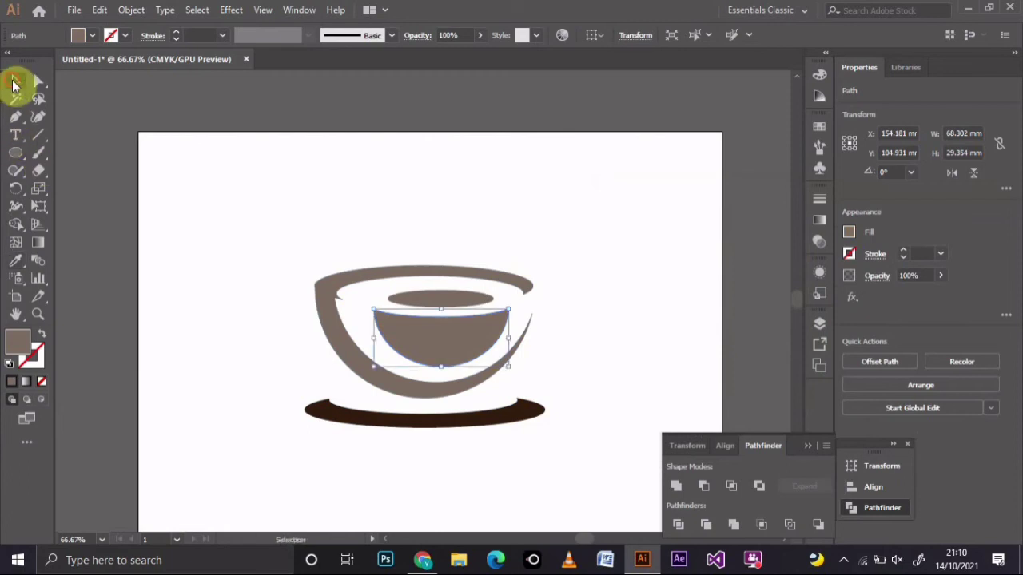
Recolour the bowl outline with the dark brown sampled from the saucer using the Eyedropper
{"action": "left_click", "coordinate": [340, 334]}
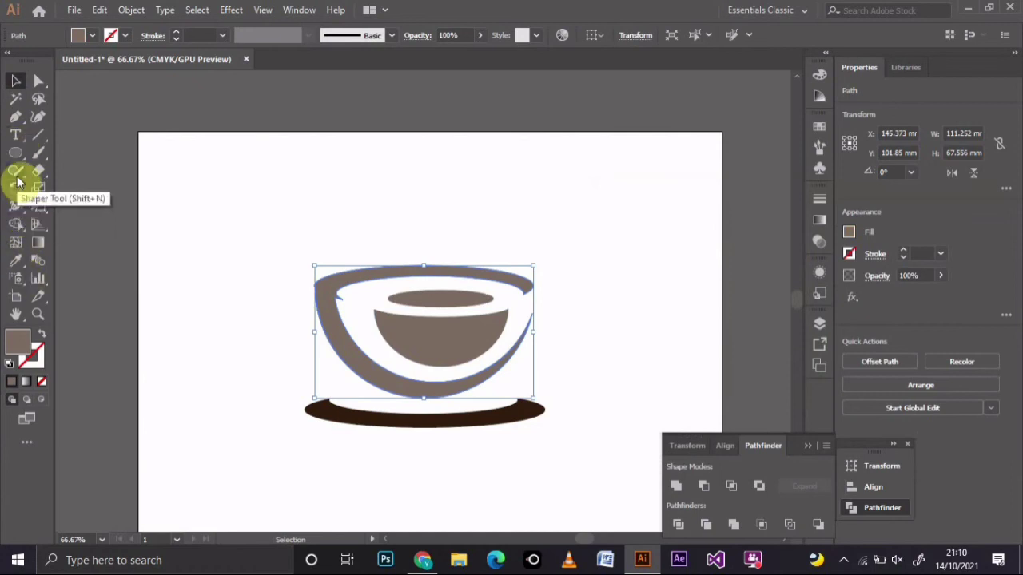
{"action": "left_click", "coordinate": [16, 261]}
{"action": "left_click", "coordinate": [326, 404]}
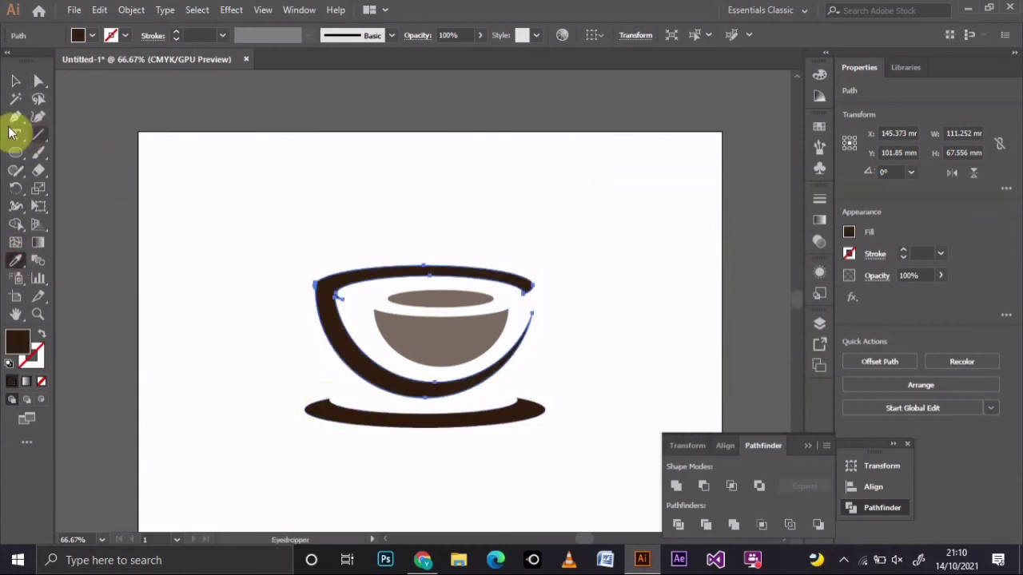
{"action": "left_click", "coordinate": [15, 83]}
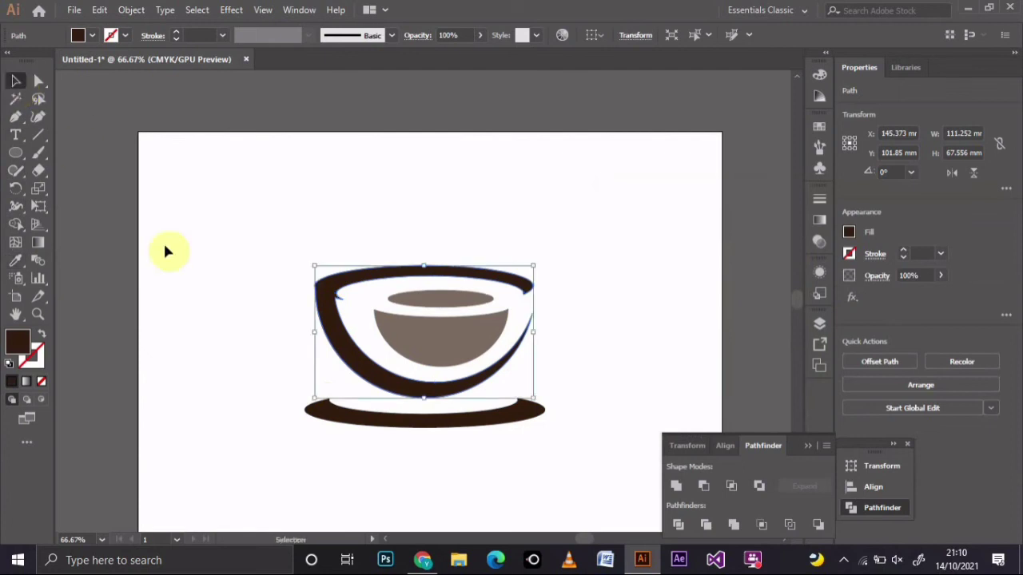
Fill the inner cup with the reddish-brown colour 873A06
{"action": "left_click", "coordinate": [456, 327]}
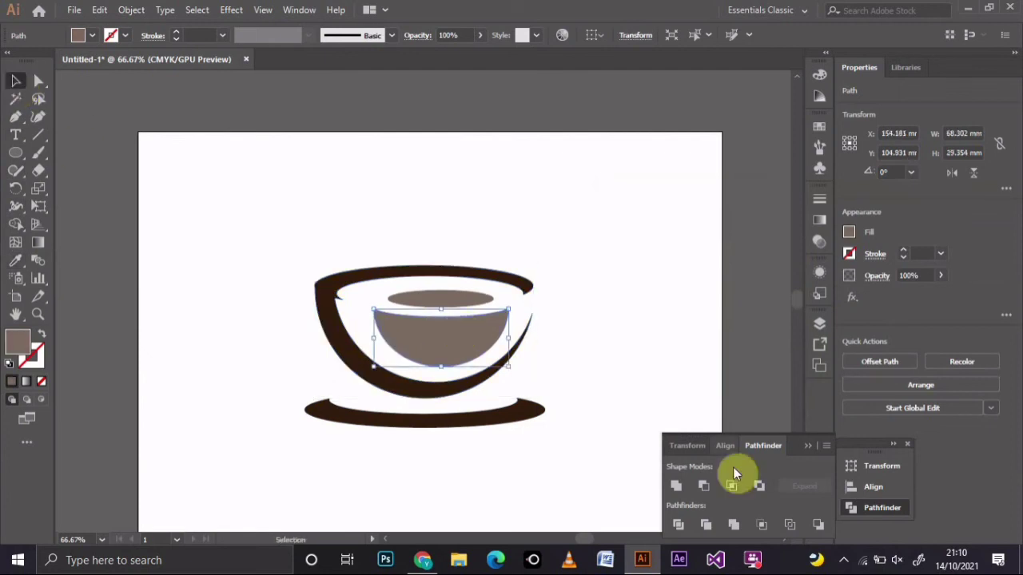
{"action": "double_click", "coordinate": [19, 342]}
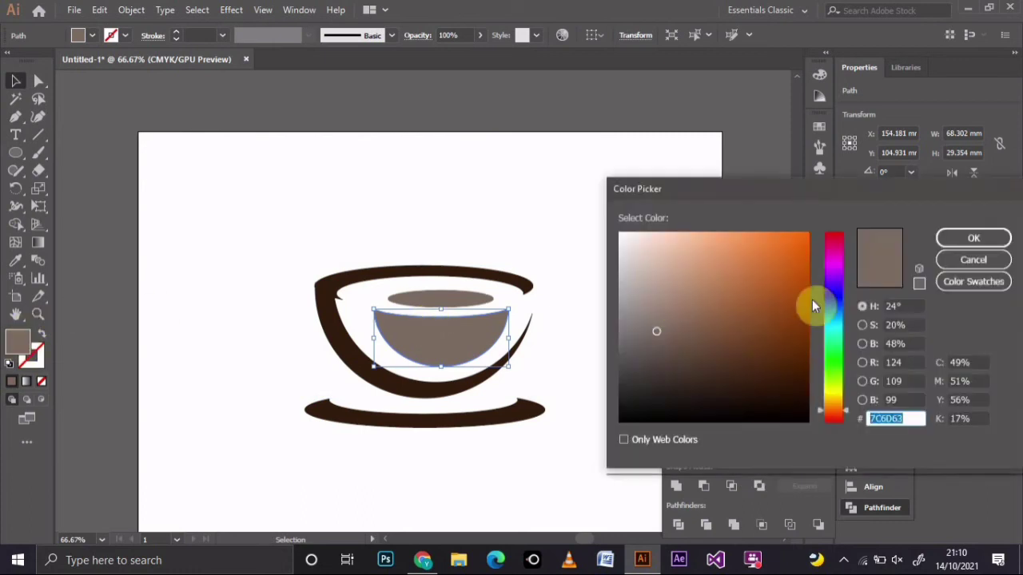
{"action": "type", "text": "873A06"}
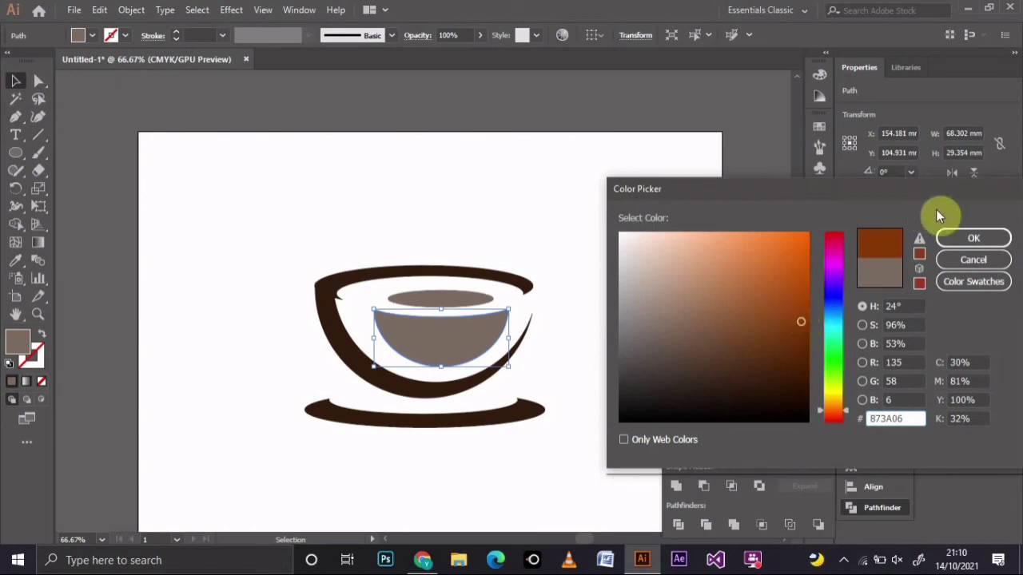
{"action": "left_click", "coordinate": [949, 237]}
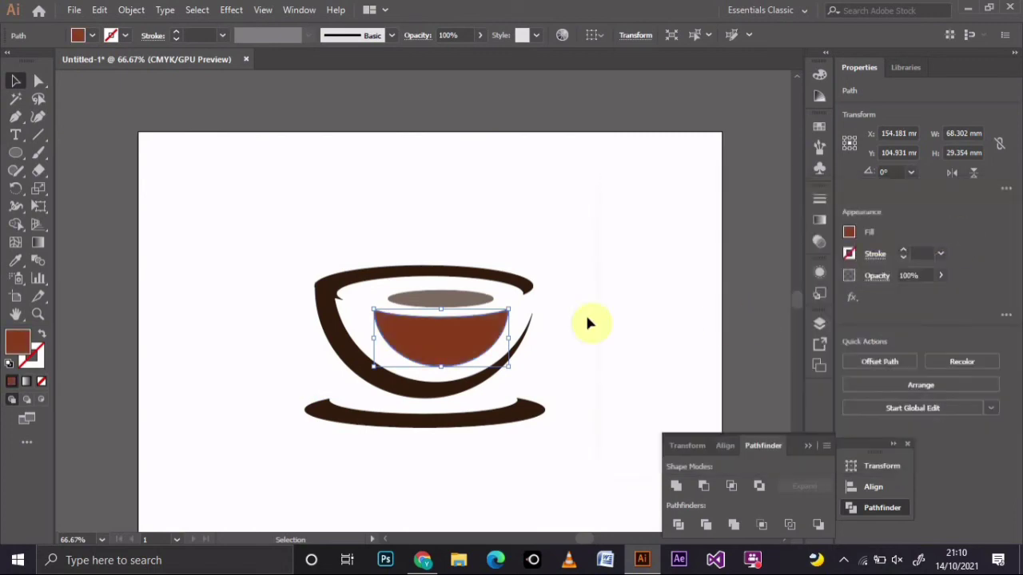
Recolour the flat ellipse above the inner cup with the reddish brown sampled from the inner cup, and deselect it
{"action": "left_click", "coordinate": [478, 298]}
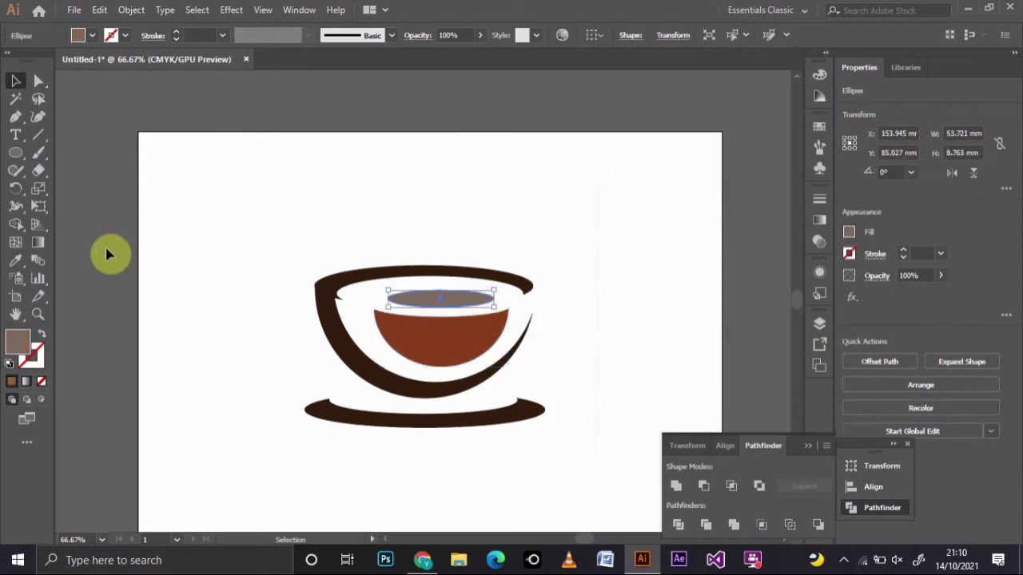
{"action": "left_click", "coordinate": [17, 260]}
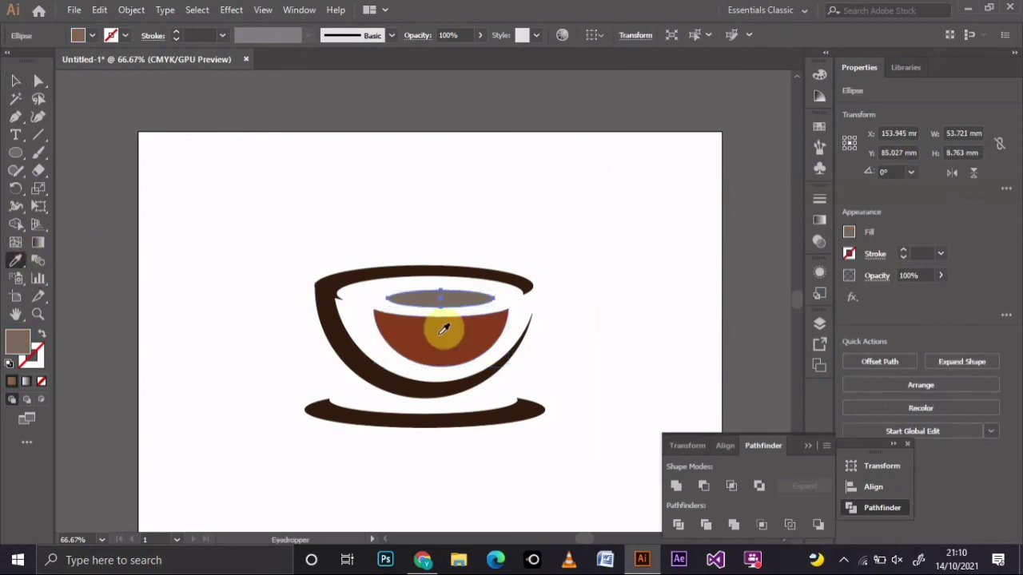
{"action": "left_click", "coordinate": [445, 327]}
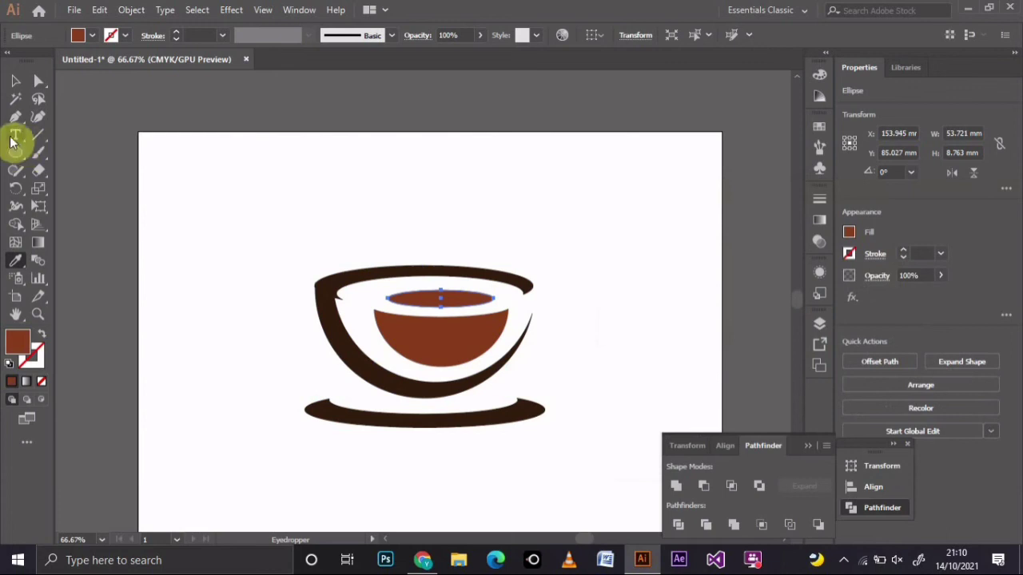
{"action": "left_click", "coordinate": [12, 83]}
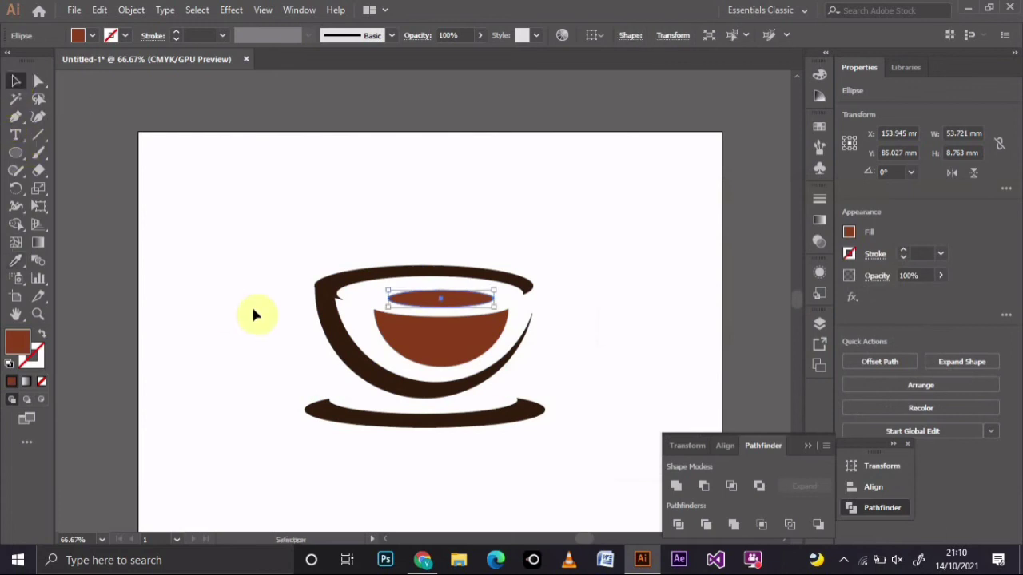
{"action": "left_click", "coordinate": [627, 345]}
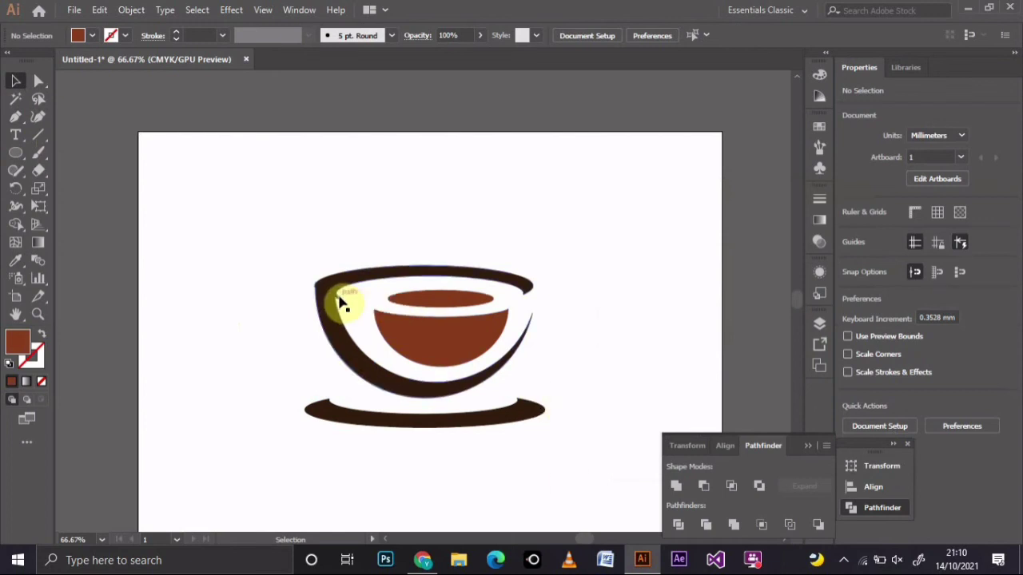
Nudge the anchor point at the bowl outline's inner left corner right to about X 105.9 mm with Direct Selection
{"action": "left_click", "coordinate": [39, 84]}
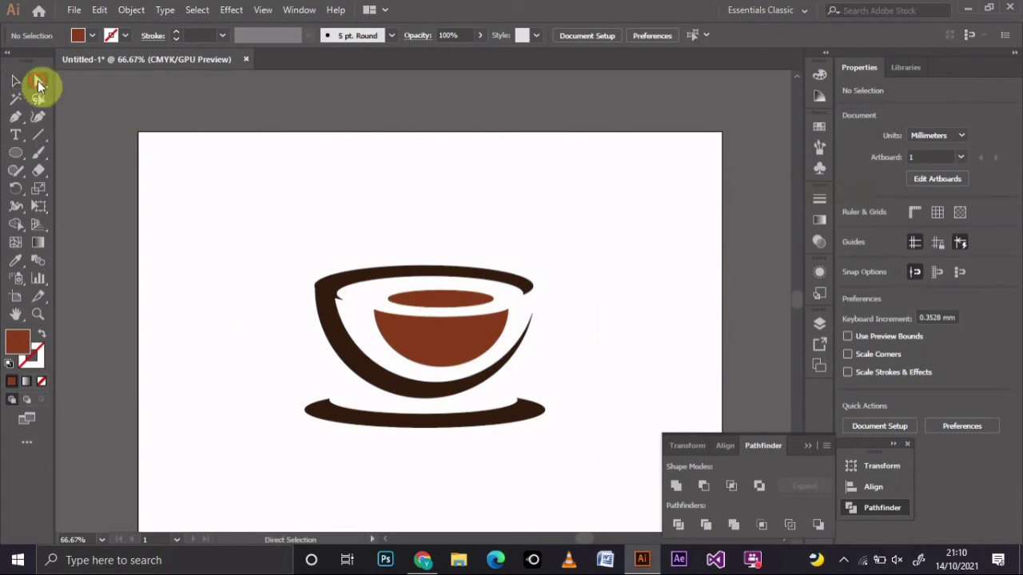
{"action": "left_click_drag", "start_coordinate": [339, 304], "coordinate": [342, 305]}
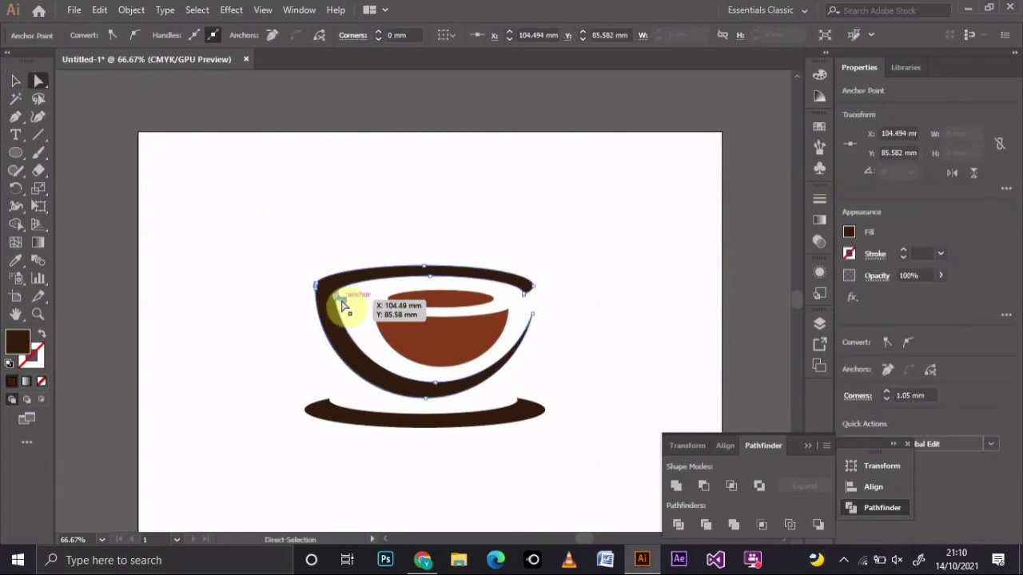
{"action": "key", "text": "Right"}
{"action": "key", "text": "Right"}
{"action": "key", "text": "Right"}
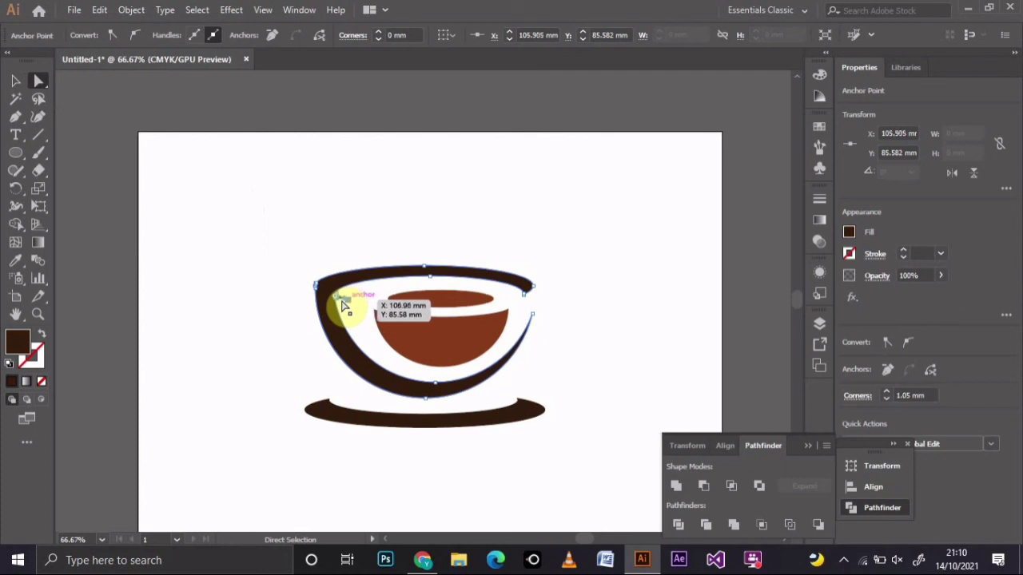
Nudge the anchor point at the bowl outline's inner left corner further right to about X 109.8 mm, and deselect the outline
{"action": "key", "text": "Right"}
{"action": "key", "text": "Right"}
{"action": "key", "text": "Right"}
{"action": "key", "text": "Right"}
{"action": "key", "text": "Right"}
{"action": "key", "text": "Right"}
{"action": "key", "text": "Right"}
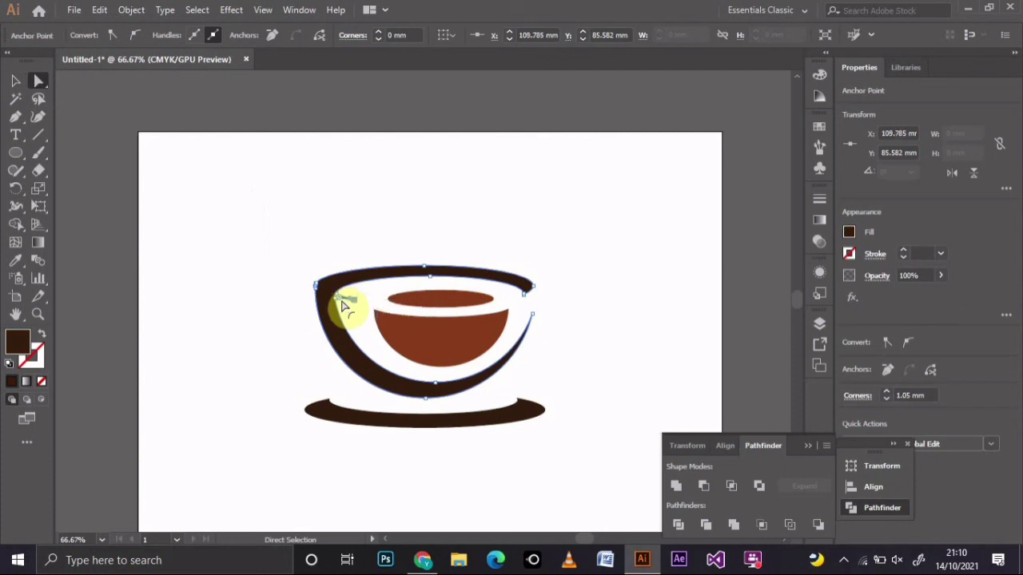
{"action": "left_click", "coordinate": [16, 85]}
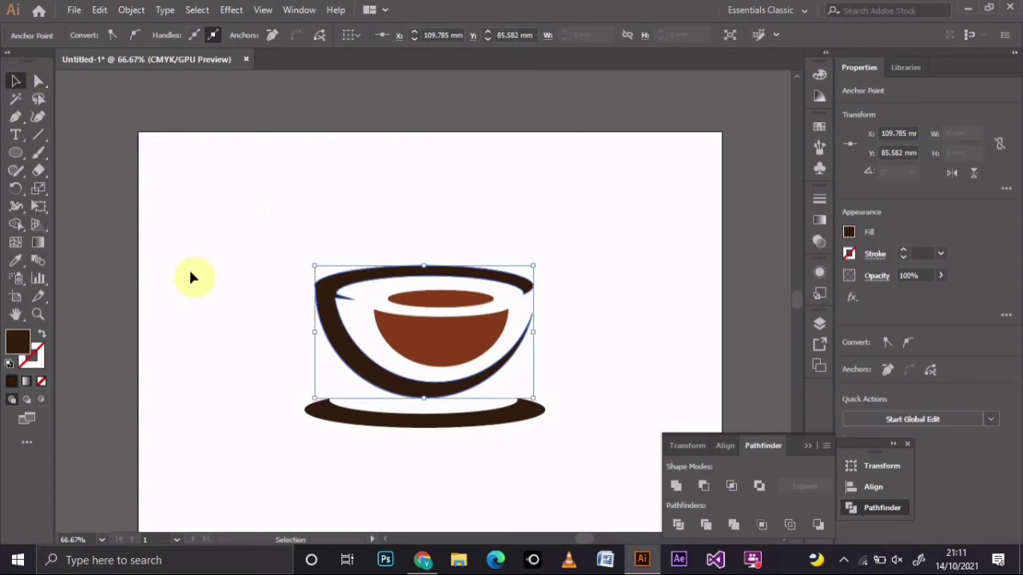
{"action": "left_click", "coordinate": [271, 342]}
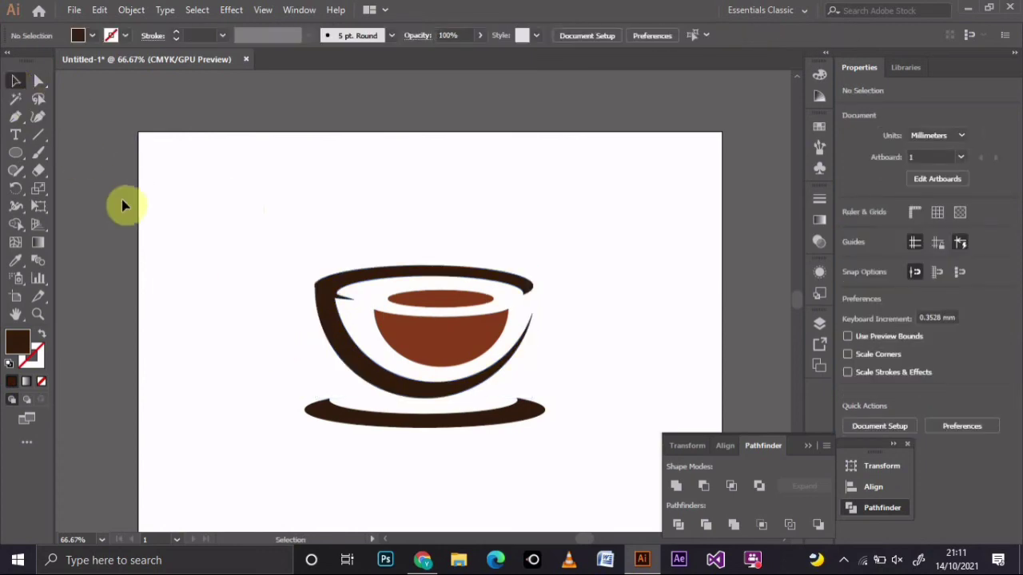
Draw a dark brown ellipse about 41.5 by 46.6 mm to the right of the cup and paste a copy of it in place
{"action": "left_click", "coordinate": [16, 153]}
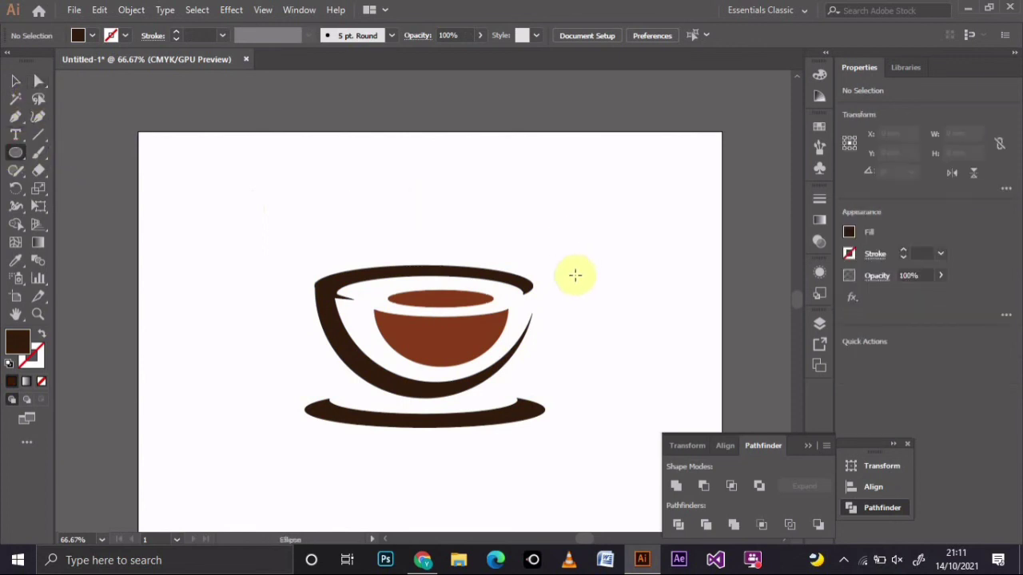
{"action": "left_click_drag", "start_coordinate": [575, 275], "coordinate": [656, 369]}
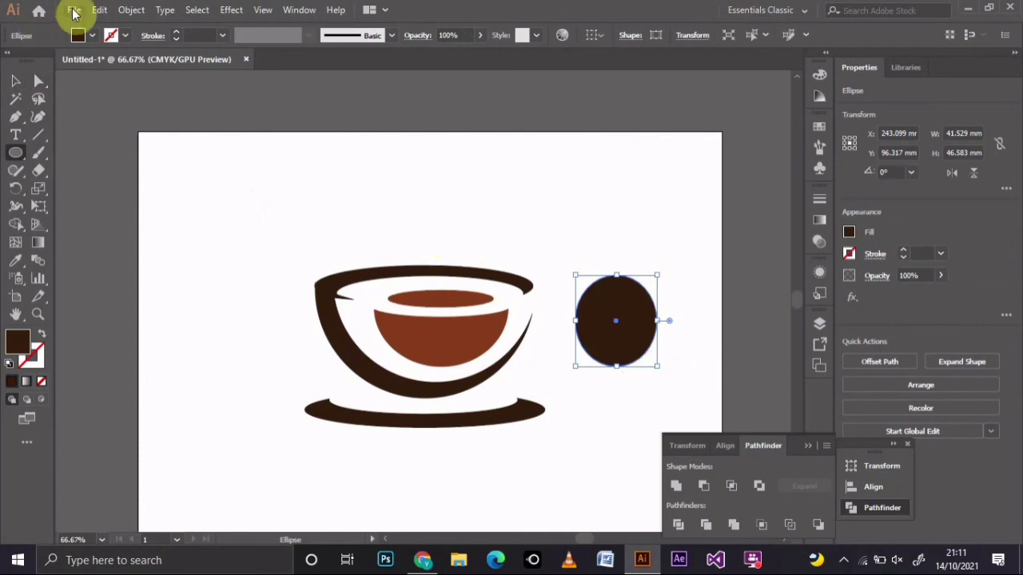
{"action": "left_click", "coordinate": [99, 10]}
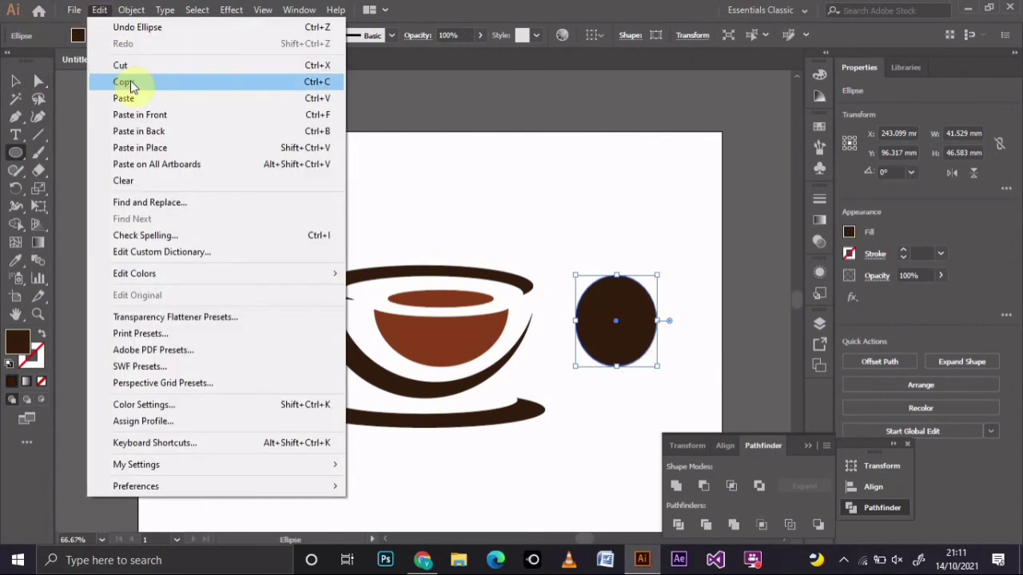
{"action": "left_click", "coordinate": [130, 83]}
{"action": "left_click", "coordinate": [97, 10]}
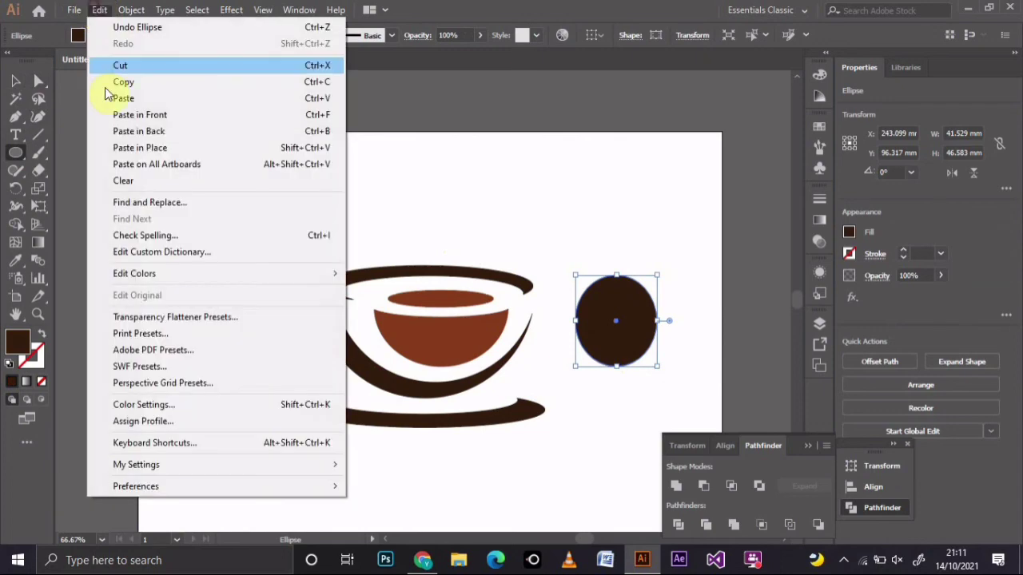
{"action": "left_click", "coordinate": [133, 150]}
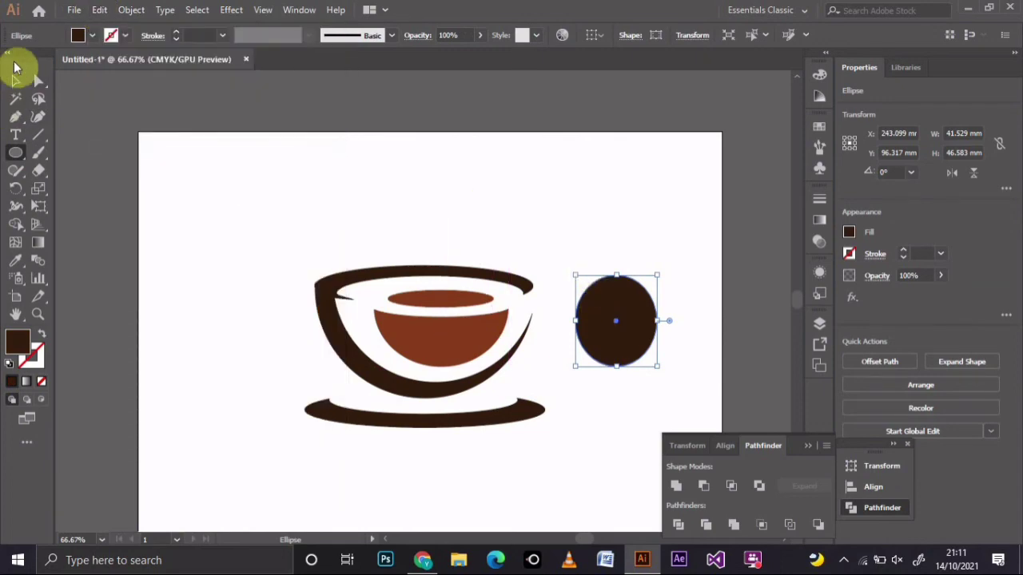
Shift the ellipse copy about 10.3 mm left and subtract it from the original with Minus Front to form a crescent
{"action": "left_click", "coordinate": [15, 81]}
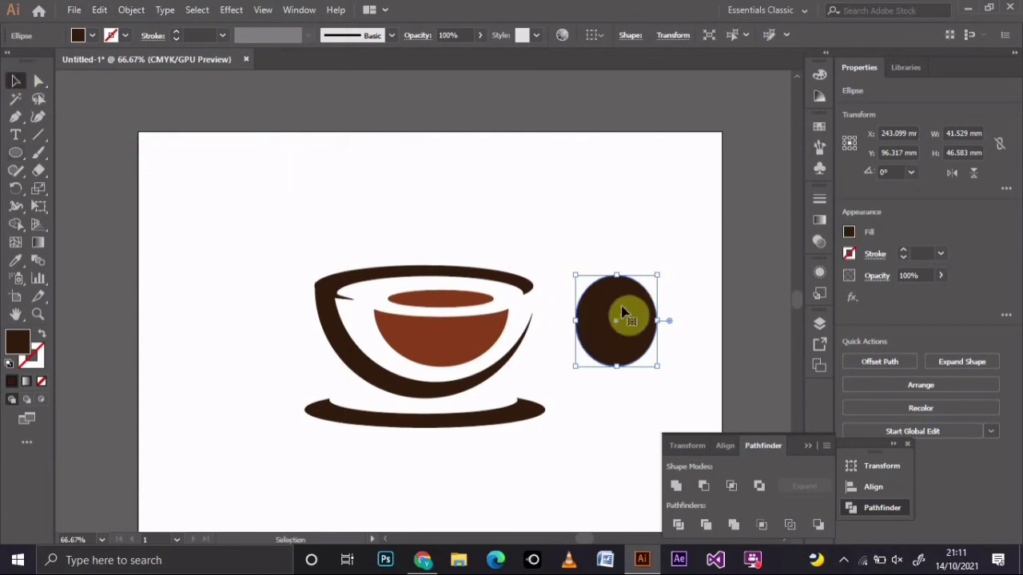
{"action": "left_click_drag", "start_coordinate": [627, 314], "coordinate": [605, 312]}
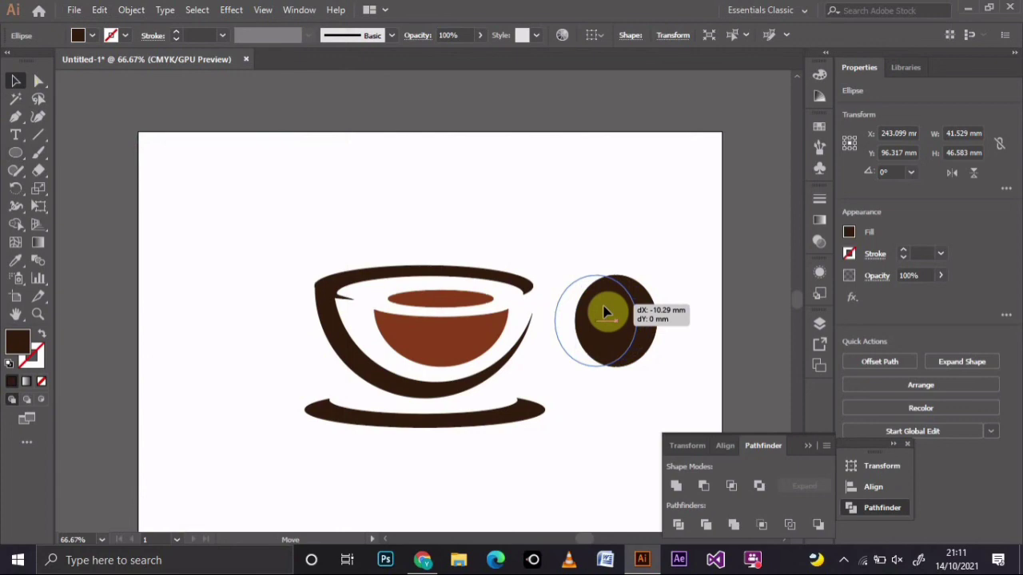
{"action": "left_click_drag", "start_coordinate": [605, 311], "coordinate": [604, 312]}
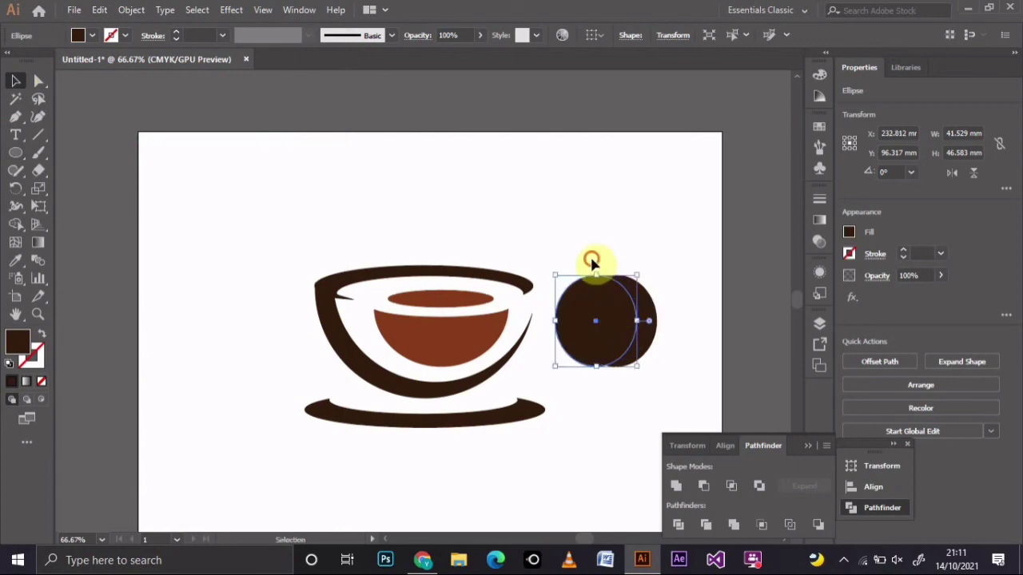
{"action": "left_click", "coordinate": [649, 327], "text": "shift"}
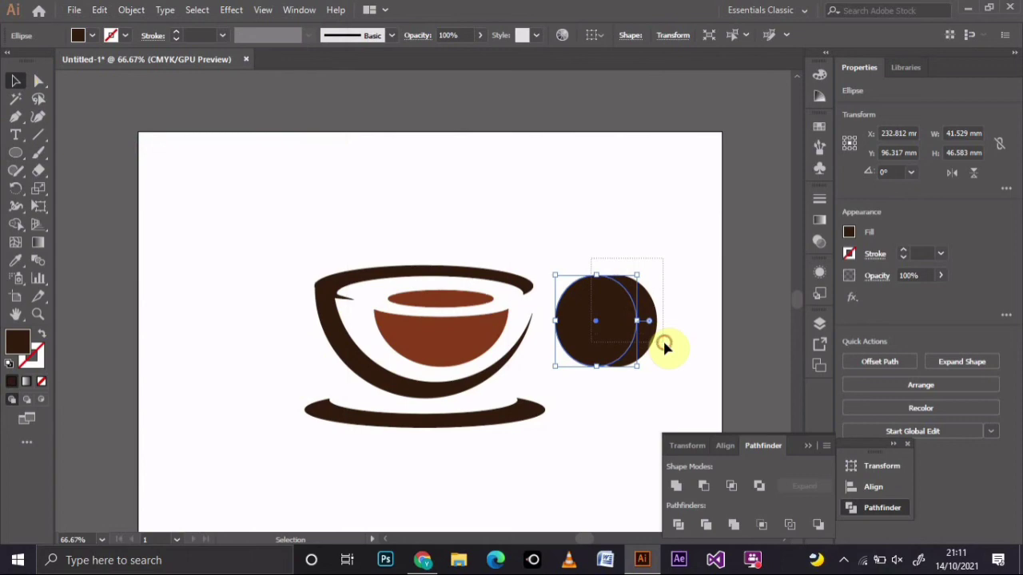
{"action": "left_click", "coordinate": [703, 489]}
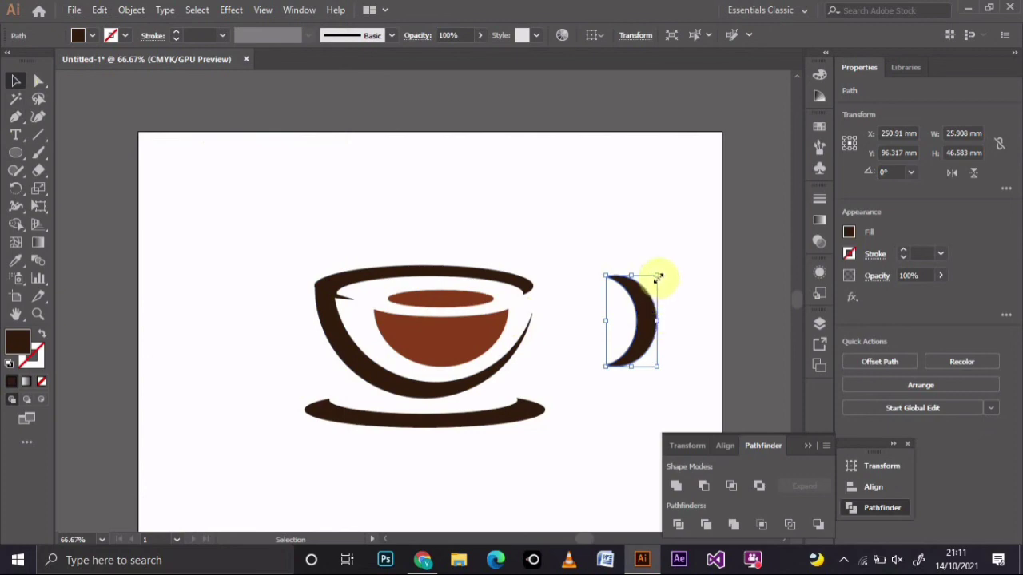
Scale the crescent proportionally to about 17.8 by 32 mm and place it as a handle against the bowl's right tip
{"action": "left_click_drag", "start_coordinate": [658, 277], "coordinate": [653, 300]}
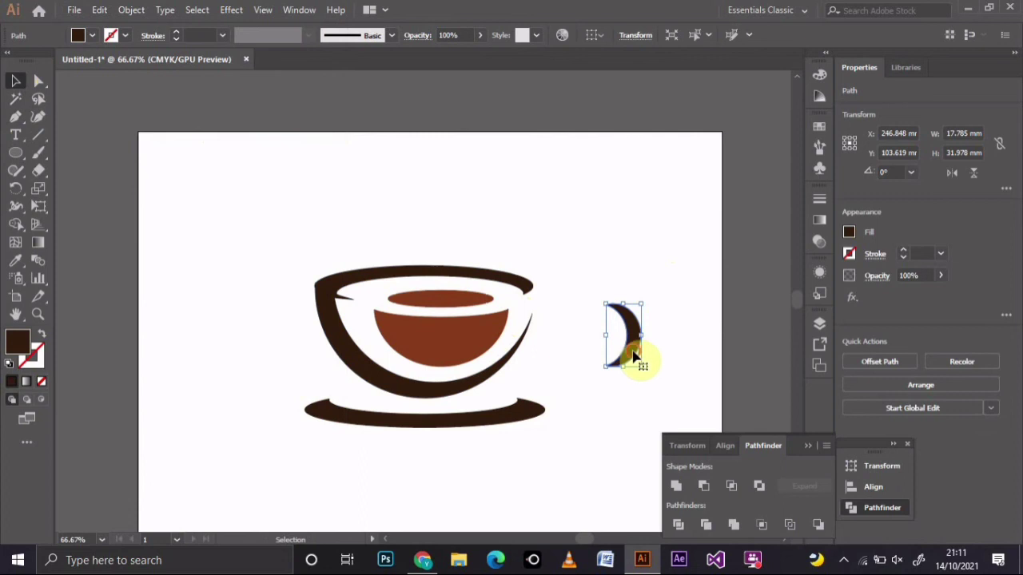
{"action": "left_click_drag", "start_coordinate": [633, 352], "coordinate": [559, 360]}
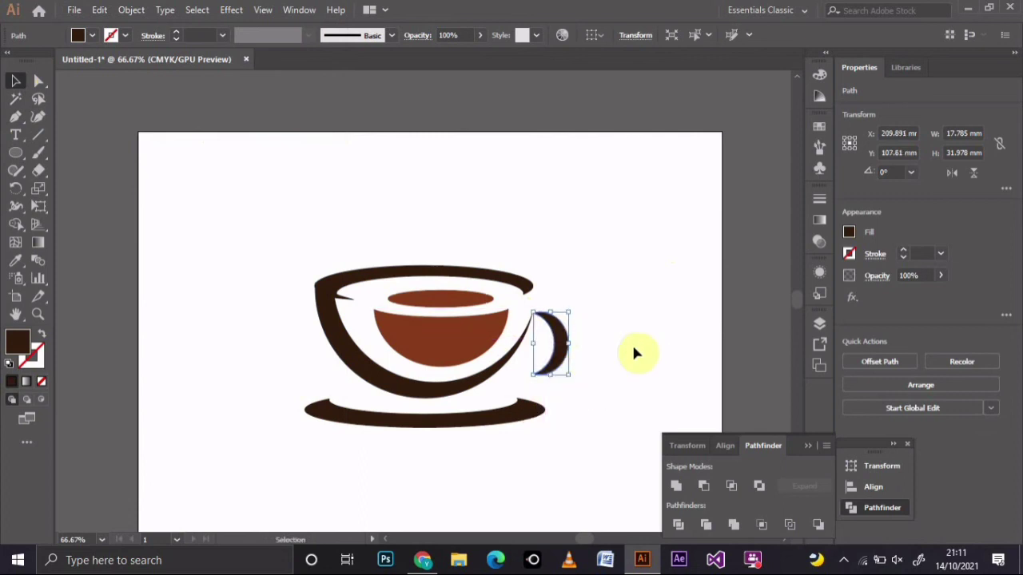
{"action": "left_click", "coordinate": [634, 352]}
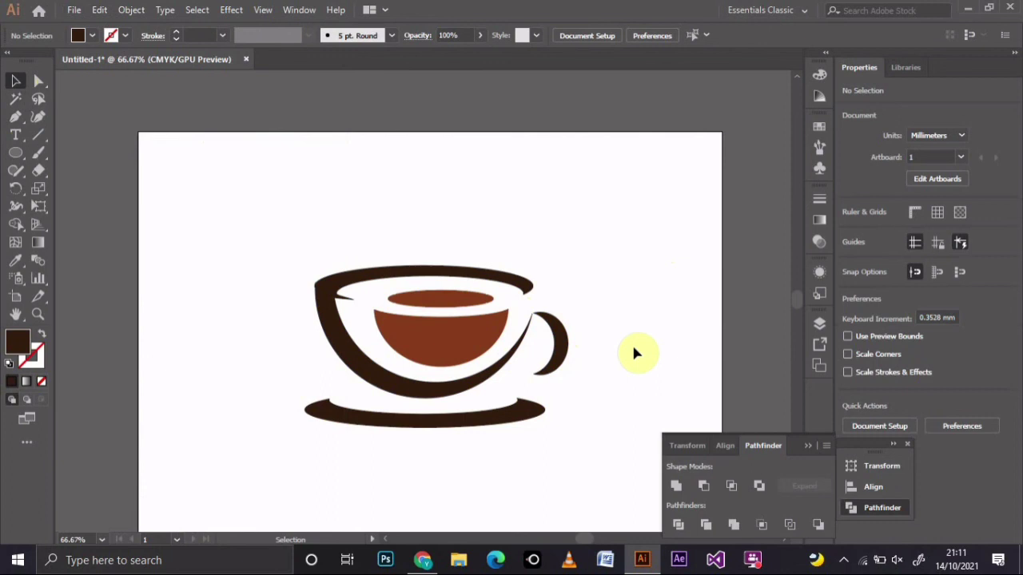
{"action": "left_click", "coordinate": [565, 341]}
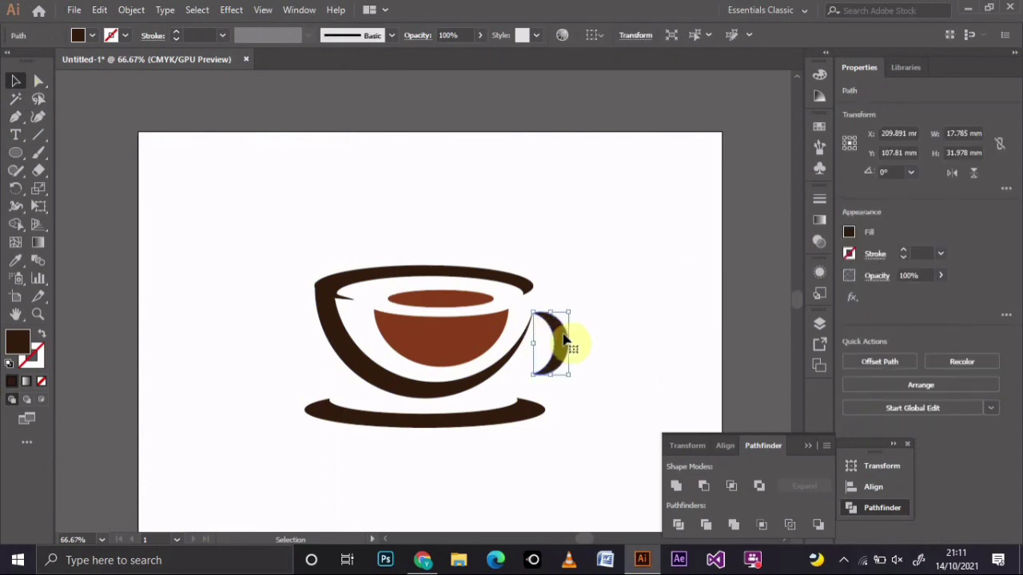
{"action": "left_click", "coordinate": [612, 320]}
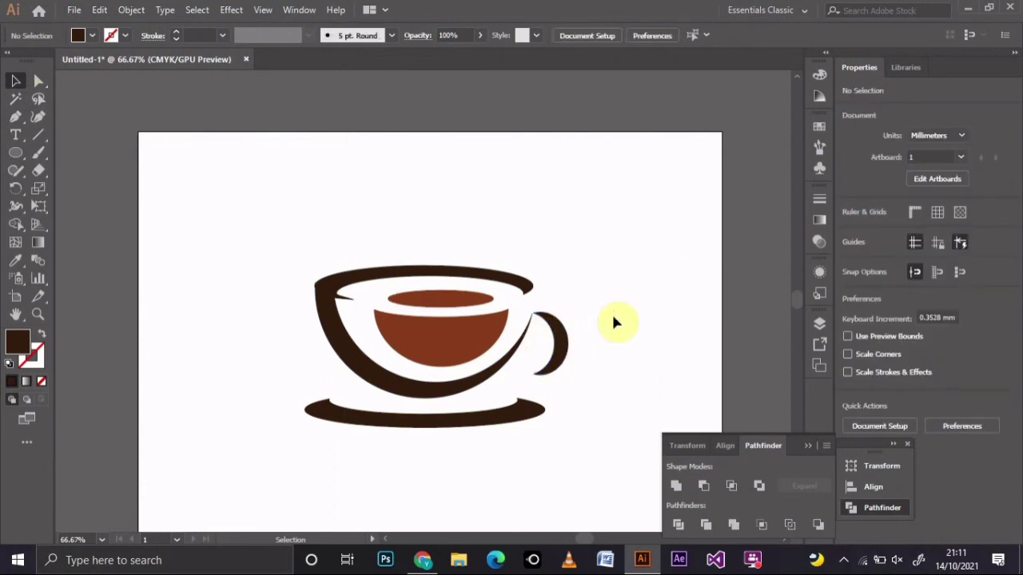
Shrink the crescent handle to about 14.5 by 26 mm and align its upper end with the bowl's right tip, at about X 207.5, Y 105.1 mm
{"action": "left_click", "coordinate": [565, 354]}
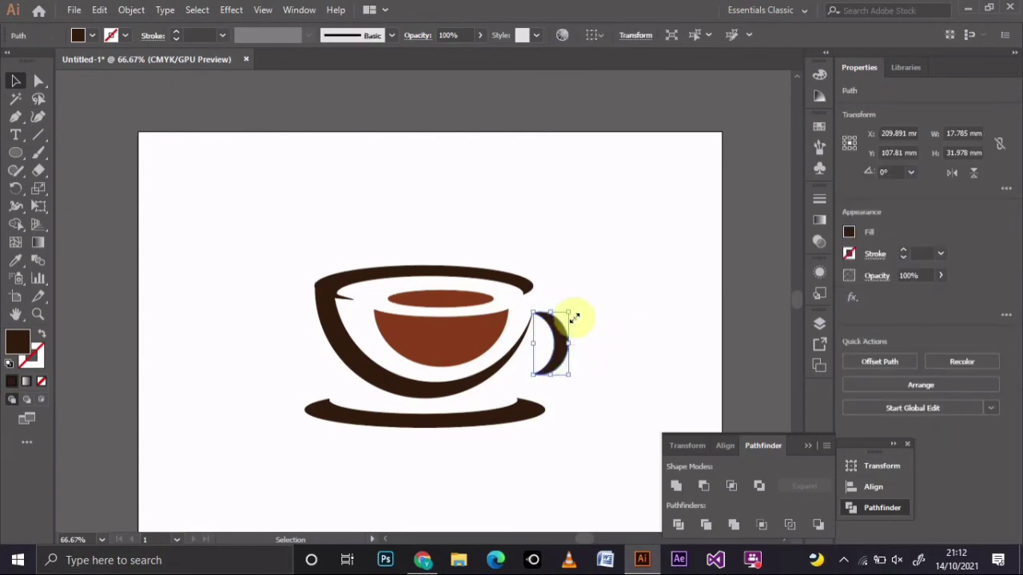
{"action": "left_click_drag", "start_coordinate": [568, 313], "coordinate": [562, 325]}
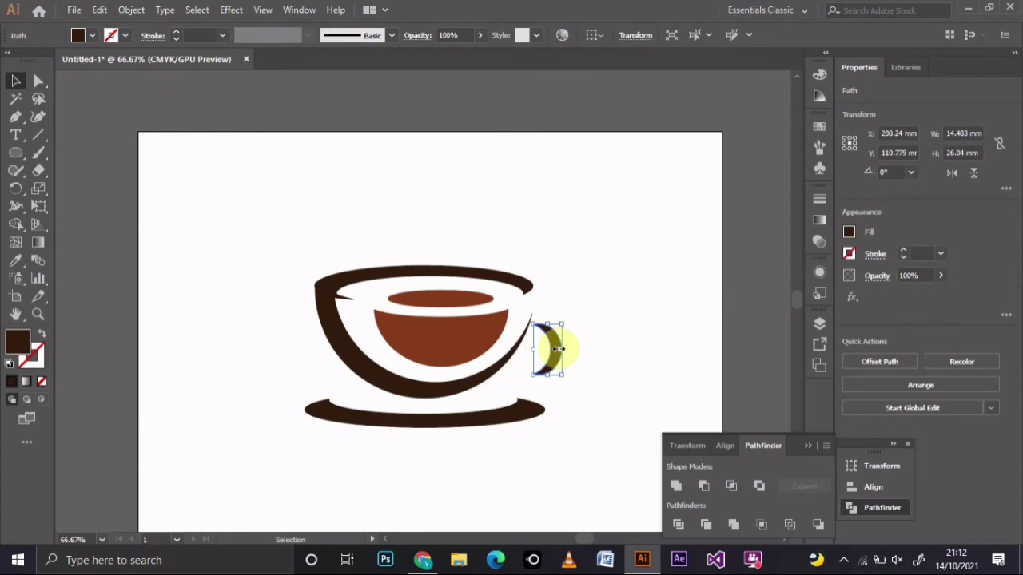
{"action": "left_click_drag", "start_coordinate": [557, 349], "coordinate": [558, 351]}
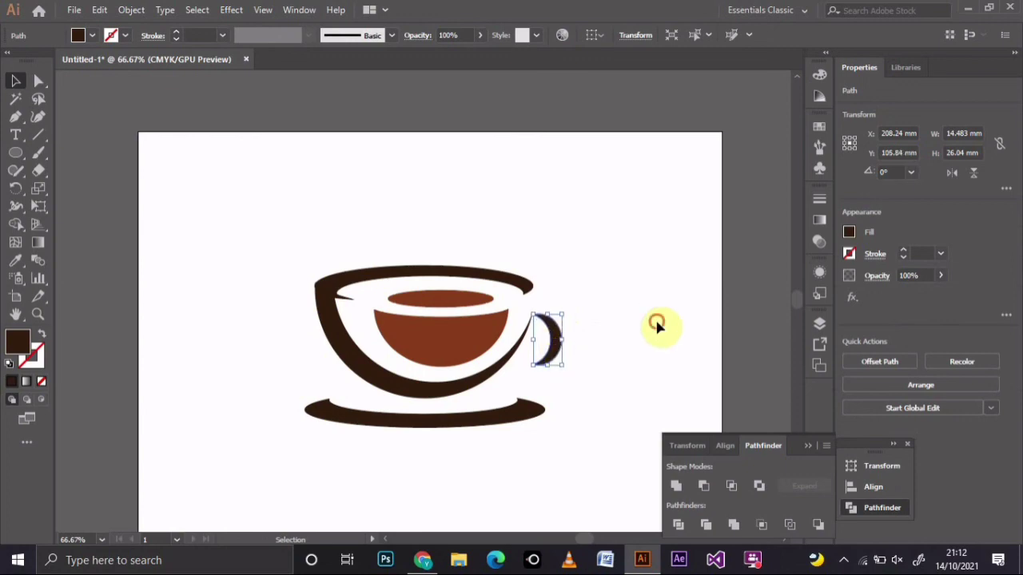
{"action": "left_click", "coordinate": [654, 317]}
{"action": "left_click", "coordinate": [558, 345]}
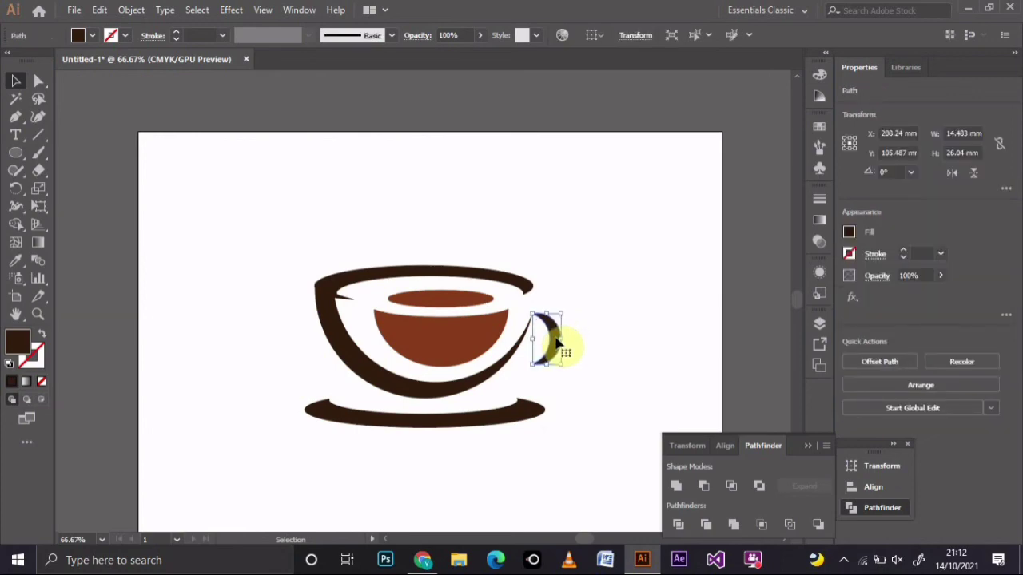
{"action": "key", "text": "Up"}
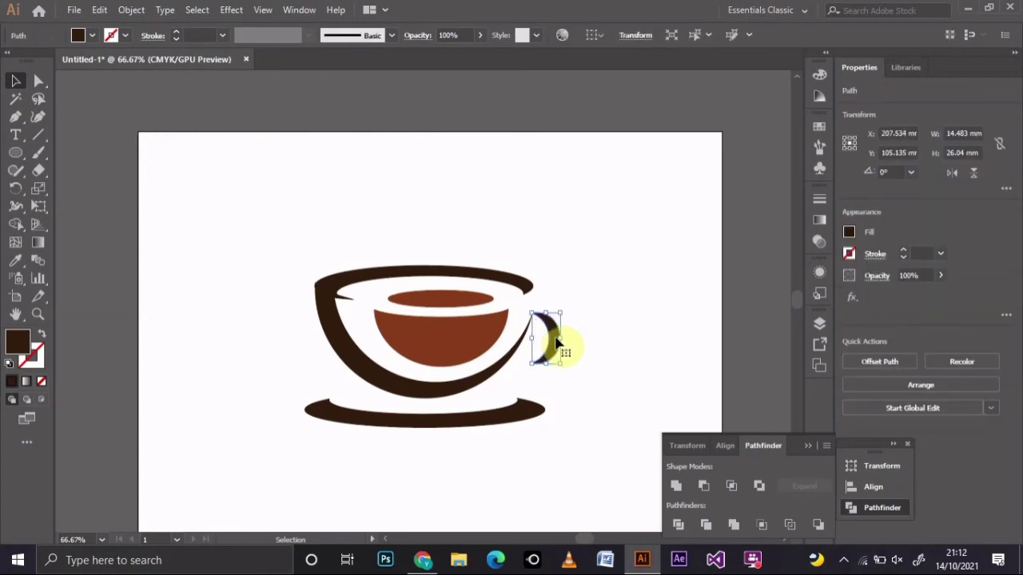
{"action": "left_click", "coordinate": [600, 323]}
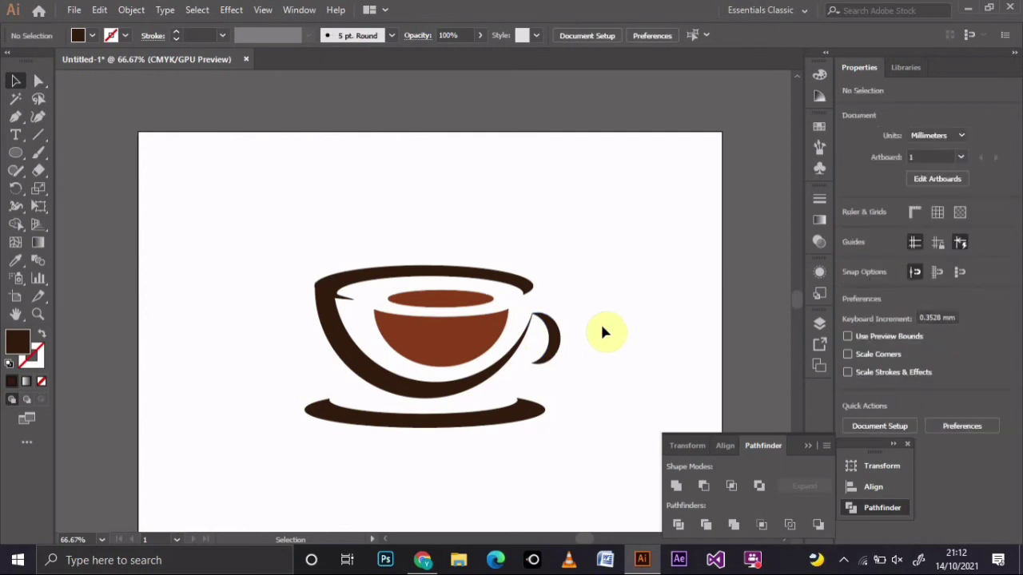
Collapse the Pathfinder options and group all the cup, handle and saucer shapes together
{"action": "left_click", "coordinate": [805, 445]}
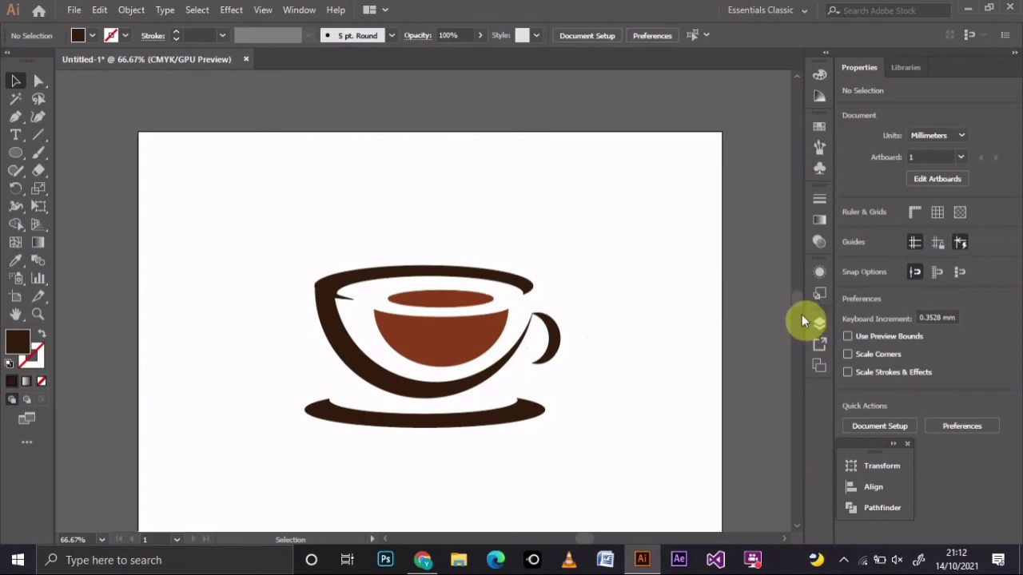
{"action": "scroll", "coordinate": [800, 299], "scroll_direction": "down", "scroll_amount": 1}
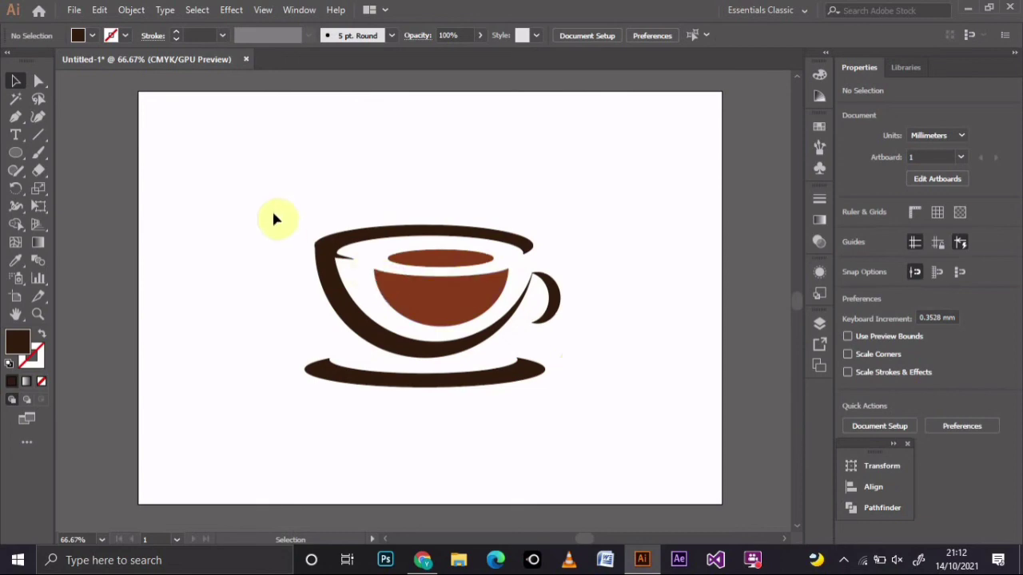
{"action": "left_click_drag", "start_coordinate": [274, 217], "coordinate": [564, 421]}
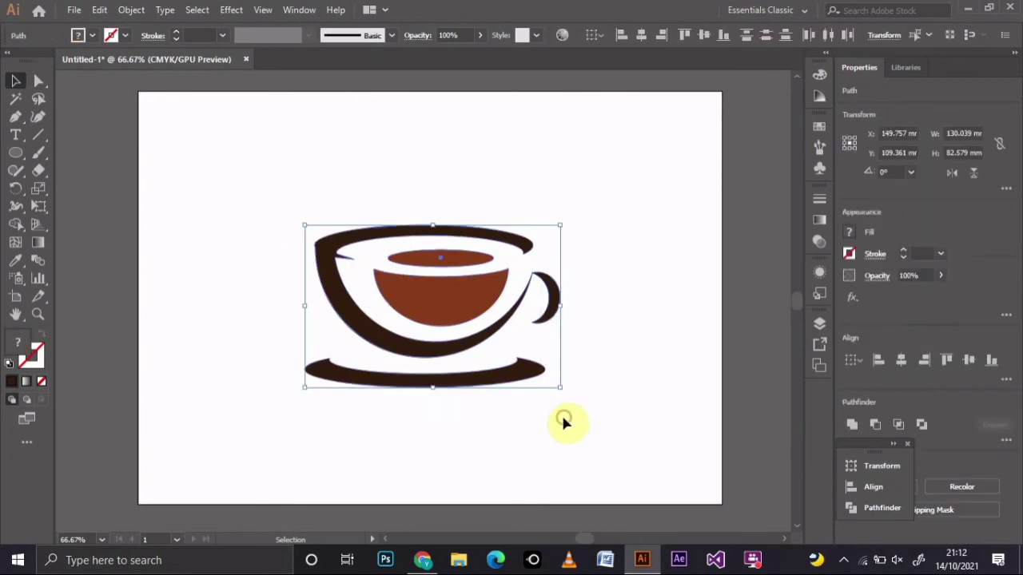
{"action": "right_click", "coordinate": [512, 377]}
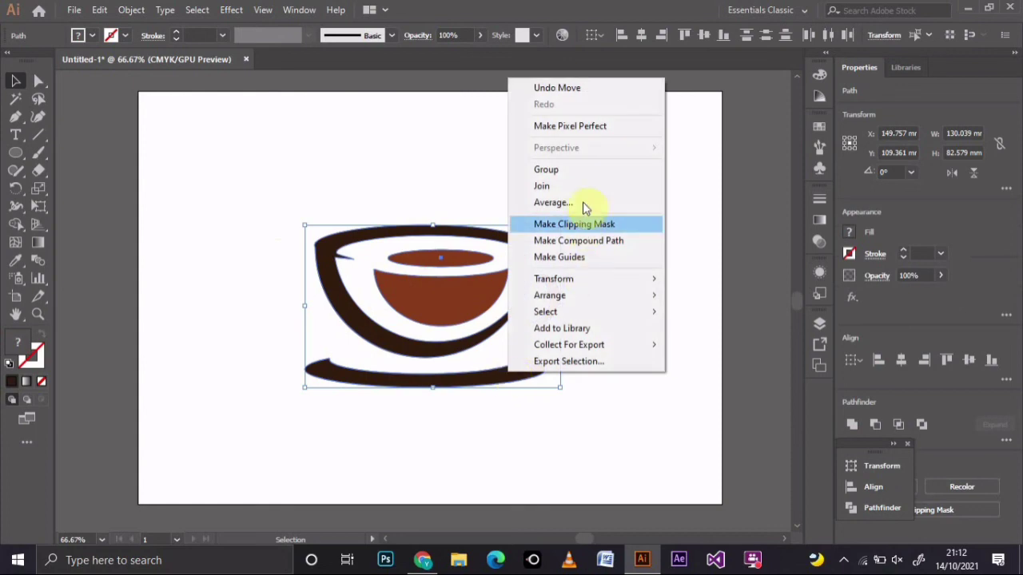
{"action": "left_click", "coordinate": [593, 172]}
{"action": "left_click", "coordinate": [646, 293]}
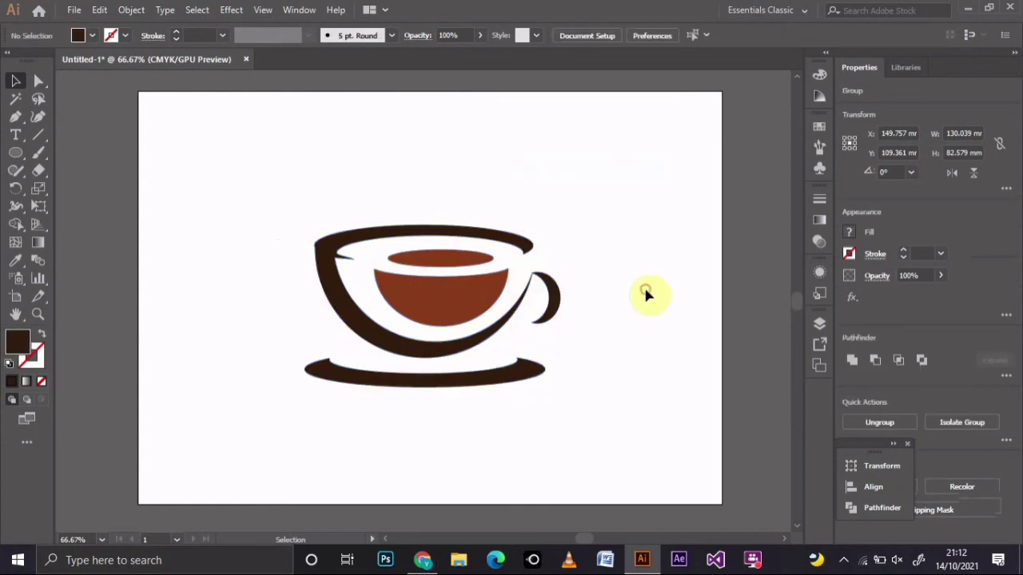
Move the grouped cup illustration slightly up and left on the artboard, and deselect it
{"action": "left_click", "coordinate": [505, 293]}
{"action": "left_click_drag", "start_coordinate": [505, 293], "coordinate": [495, 274]}
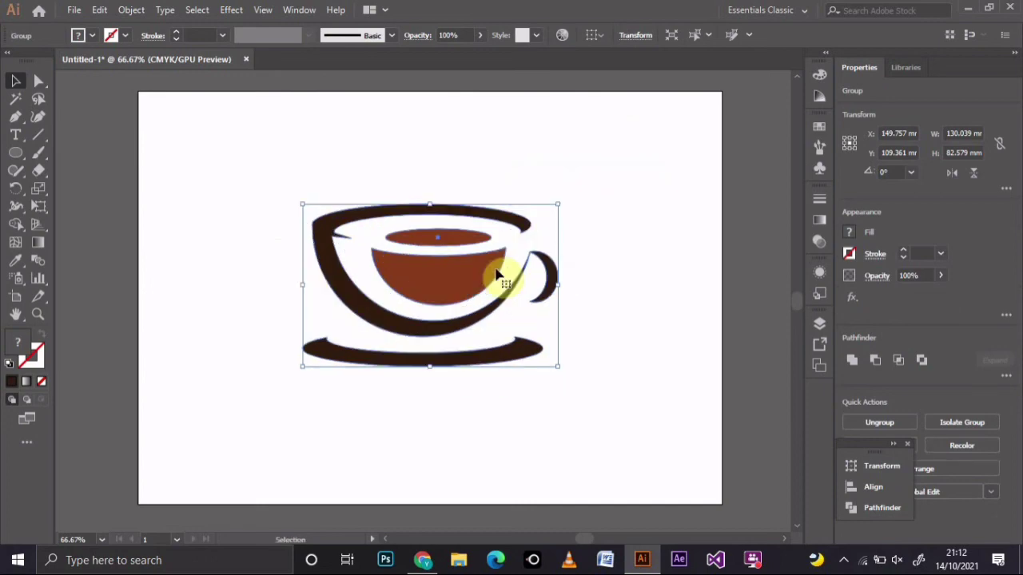
{"action": "left_click", "coordinate": [613, 291]}
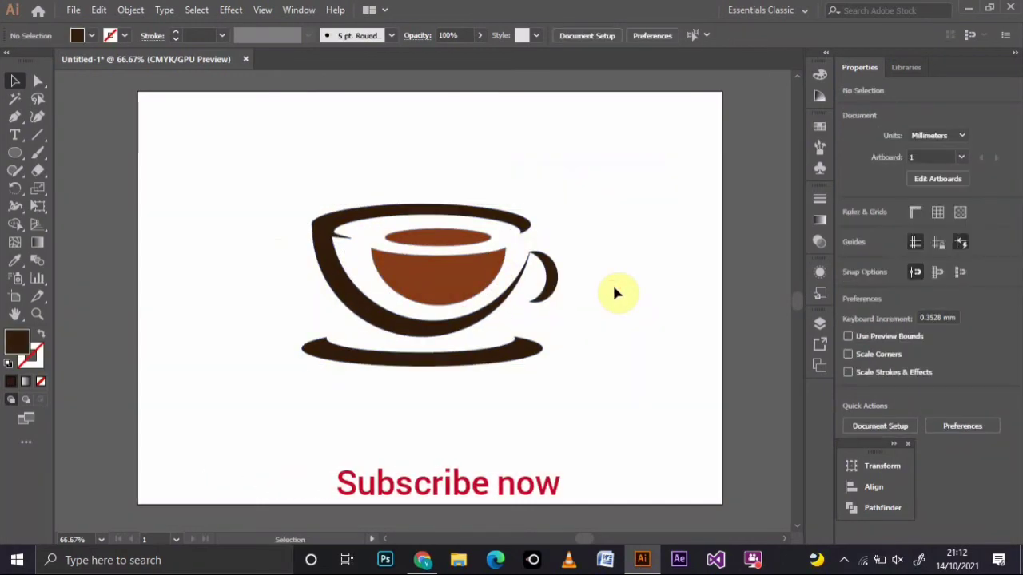